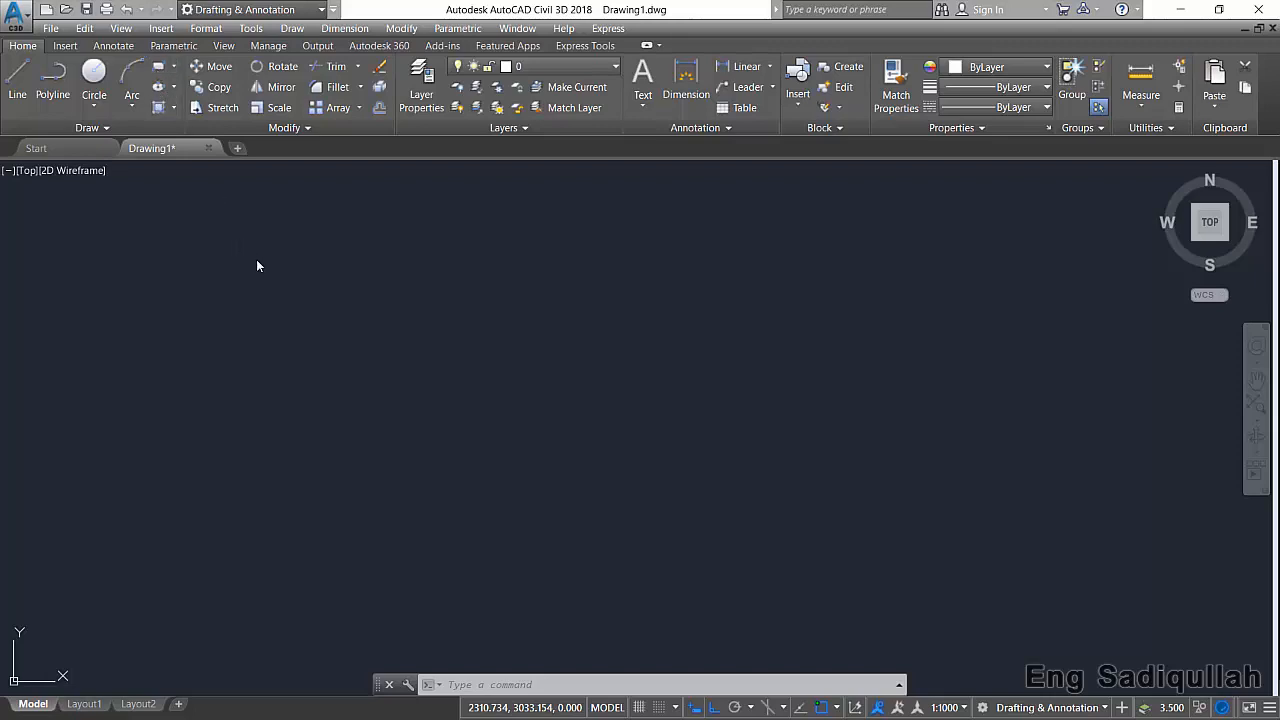
# Draw a rectangle with the Area option, using an area of 300 and a length of 30.
pyautogui.write('rec')
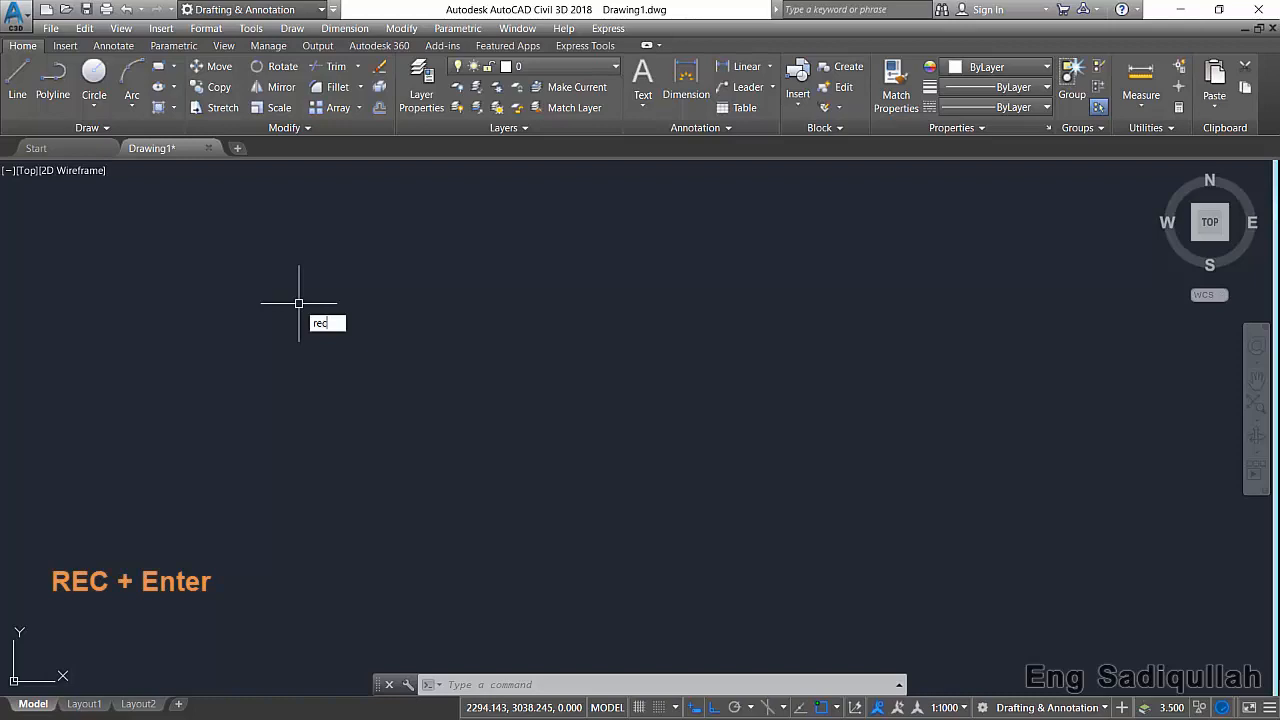
pyautogui.press('Return')
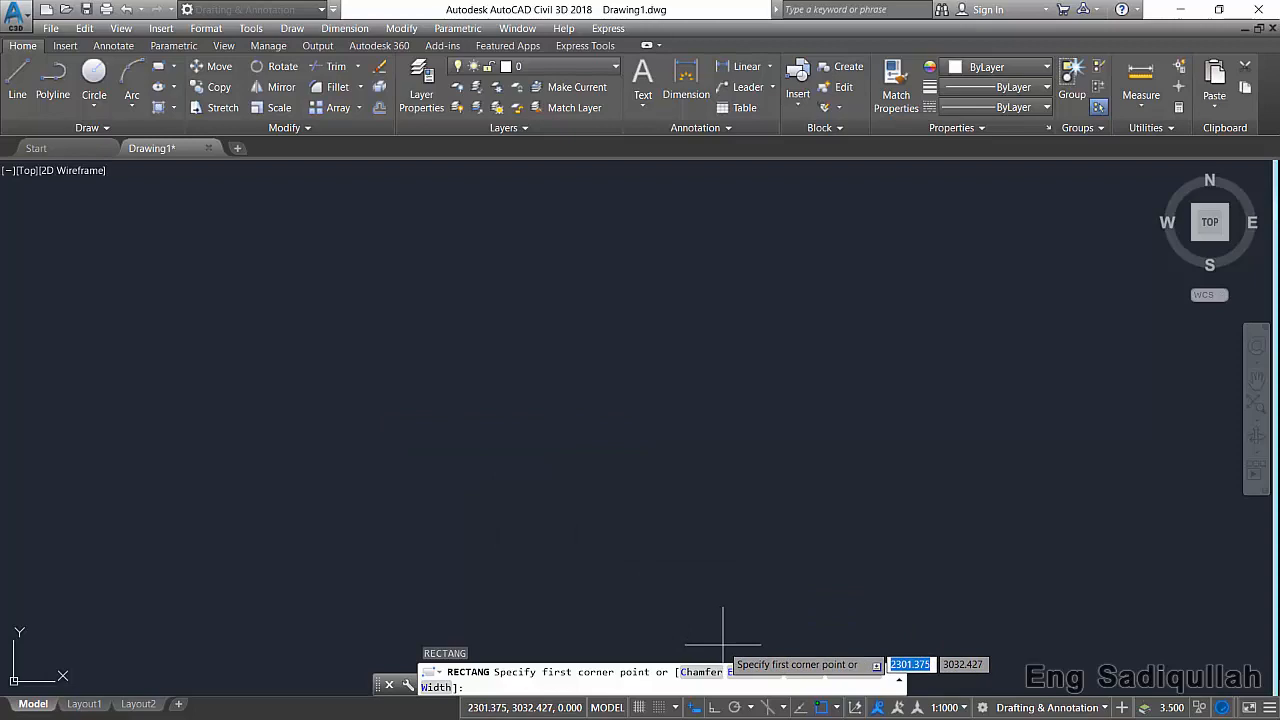
pyautogui.click(213, 296)
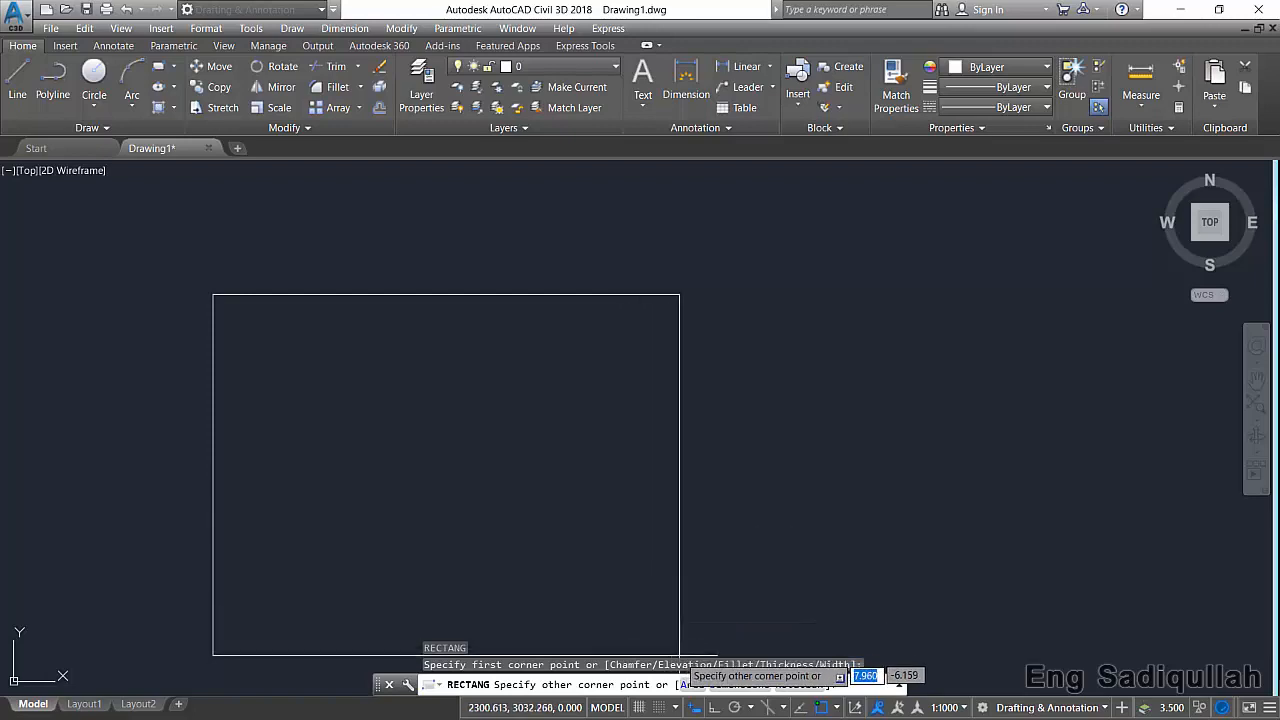
pyautogui.click(692, 686)
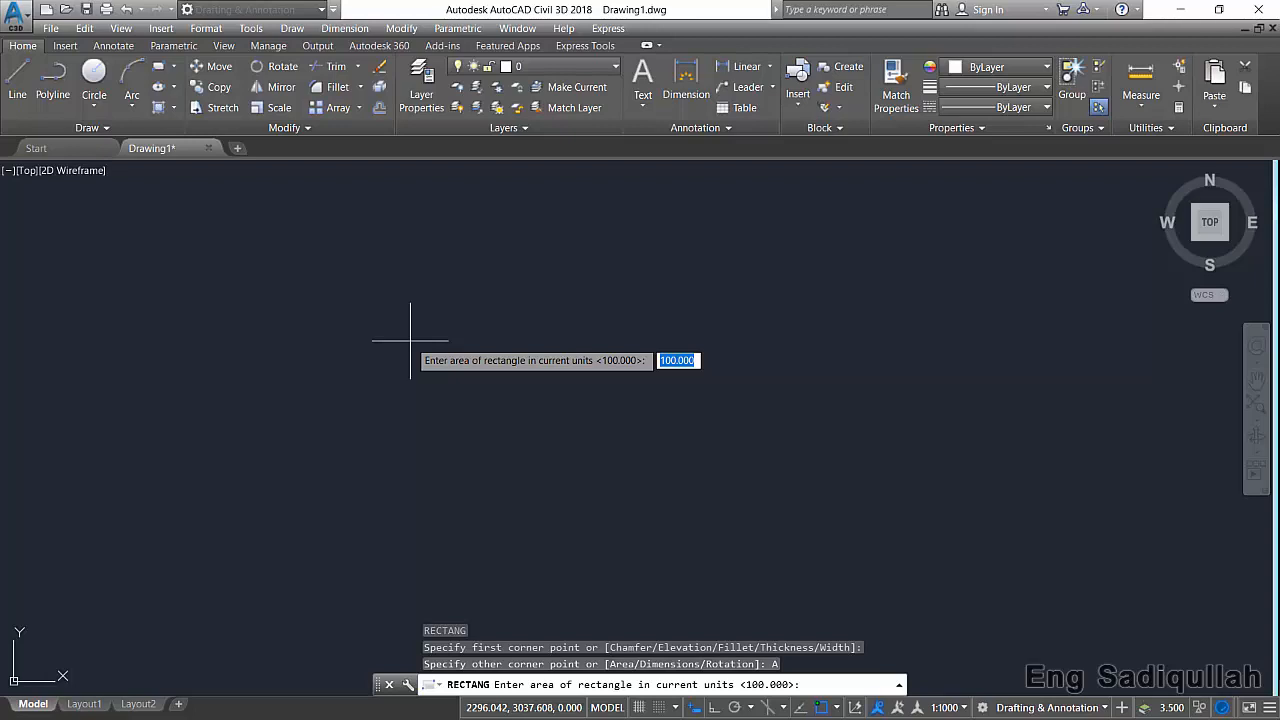
pyautogui.write('300')
pyautogui.press('Return')
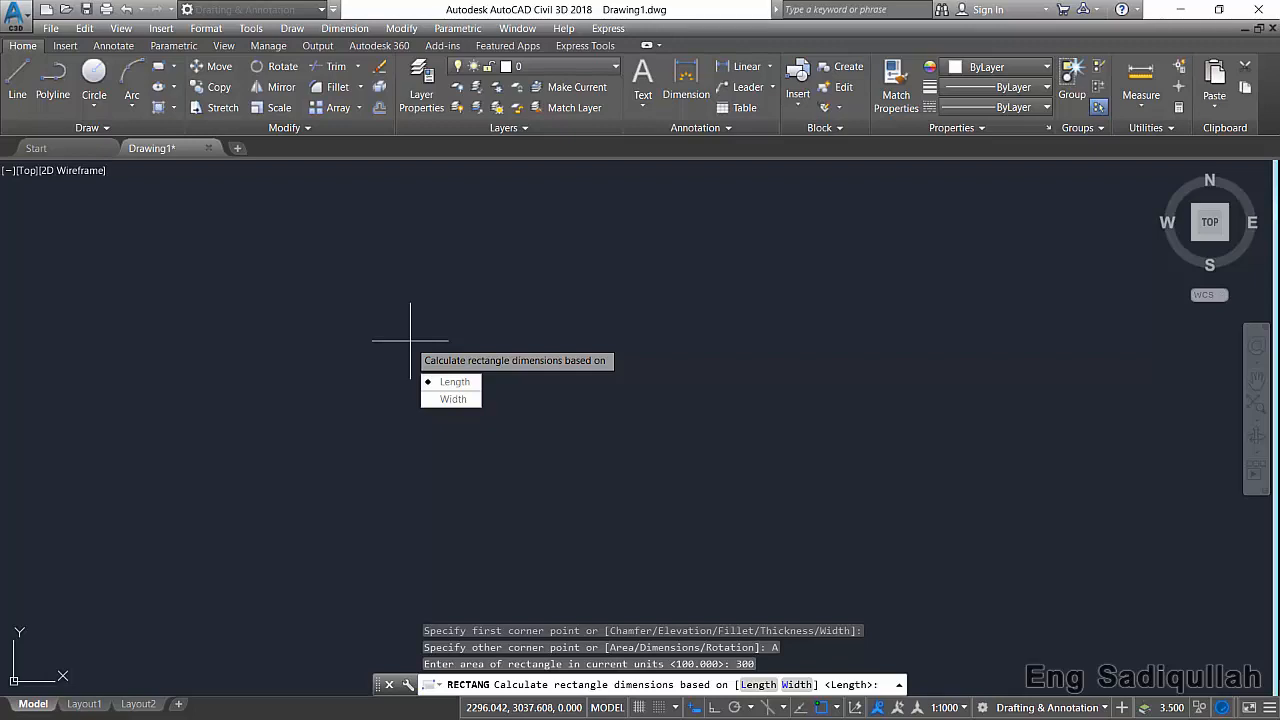
pyautogui.press('Return')
pyautogui.write('30')
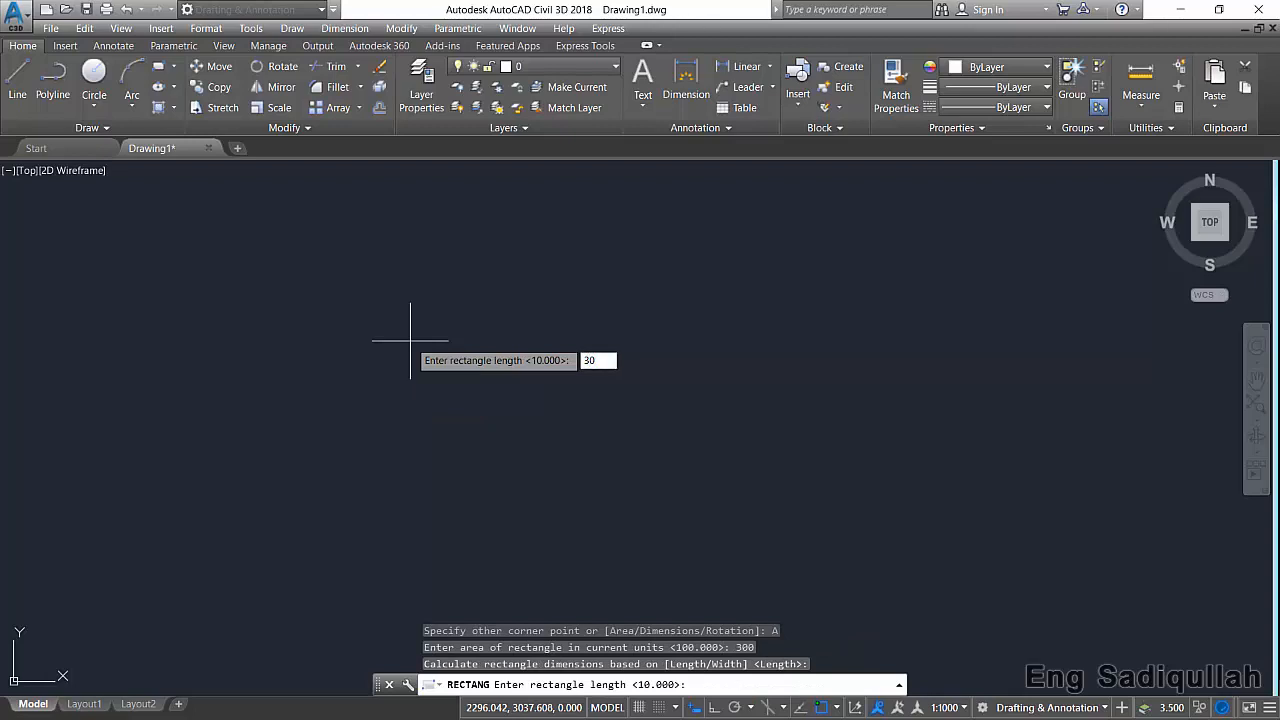
pyautogui.press('Return')
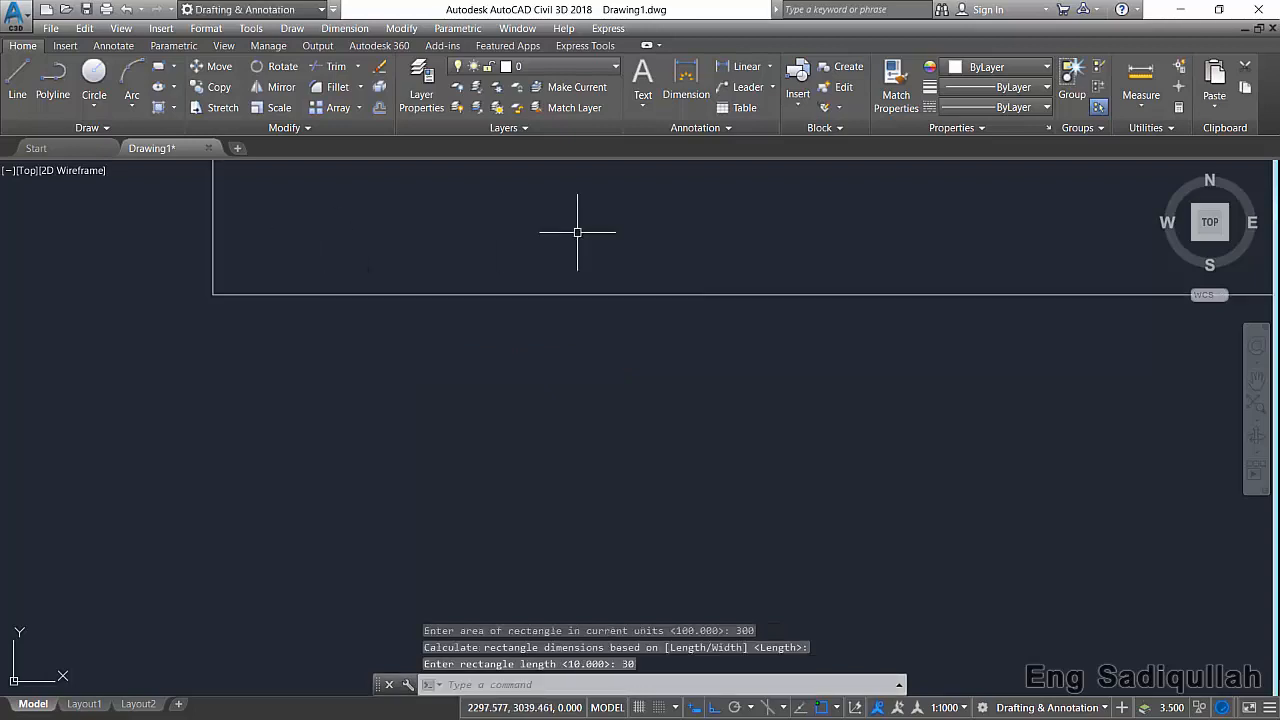
# Select the rectangle of area 300 and check its length and width at a corner grip.
pyautogui.scroll(-4, 670, 294)
pyautogui.moveTo(790, 265); pyautogui.dragTo(472, 369, button='middle')
pyautogui.scroll(1, 448, 370)
pyautogui.click(651, 306)
pyautogui.click(566, 332)
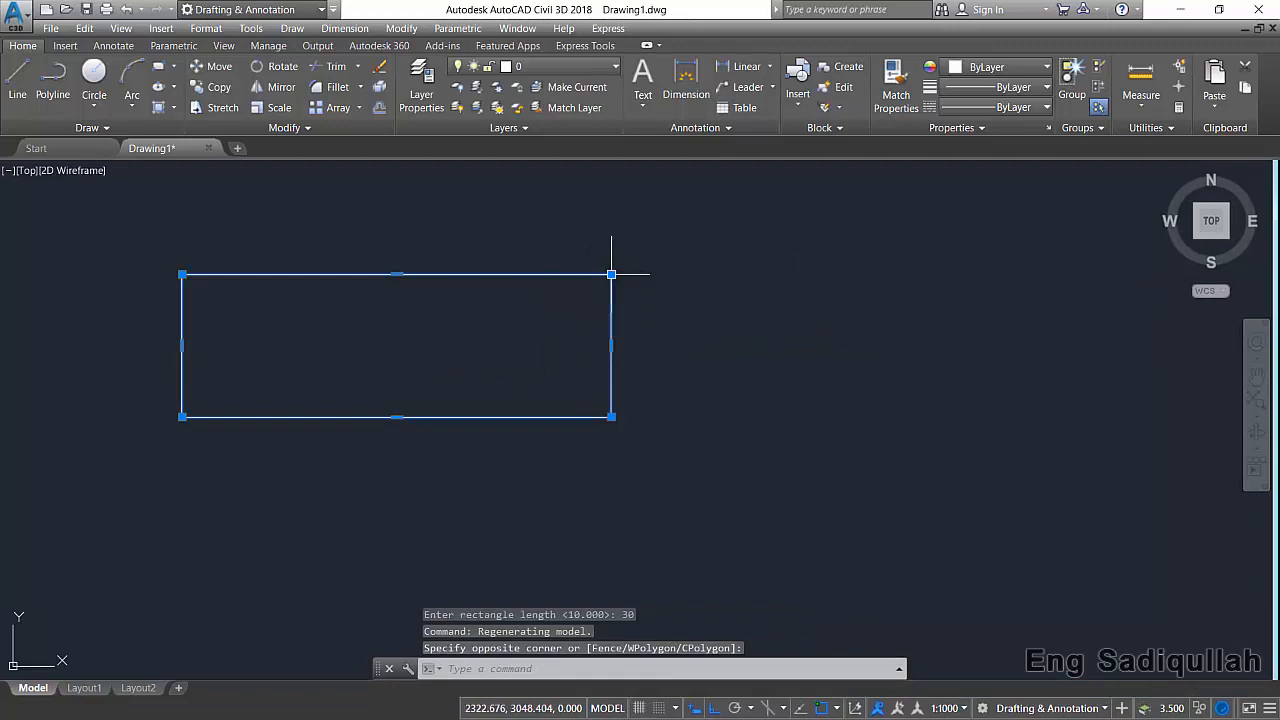
pyautogui.moveTo(611, 274)
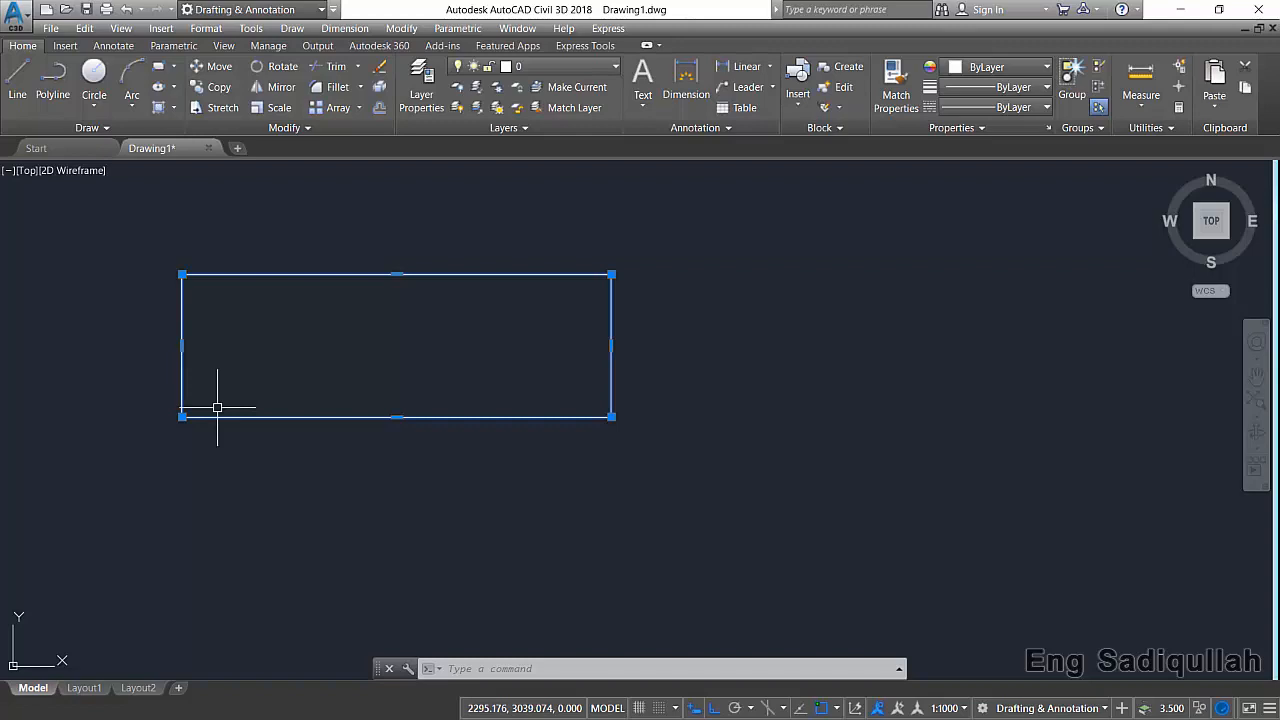
pyautogui.moveTo(288, 345); pyautogui.dragTo(331, 370, button='middle')
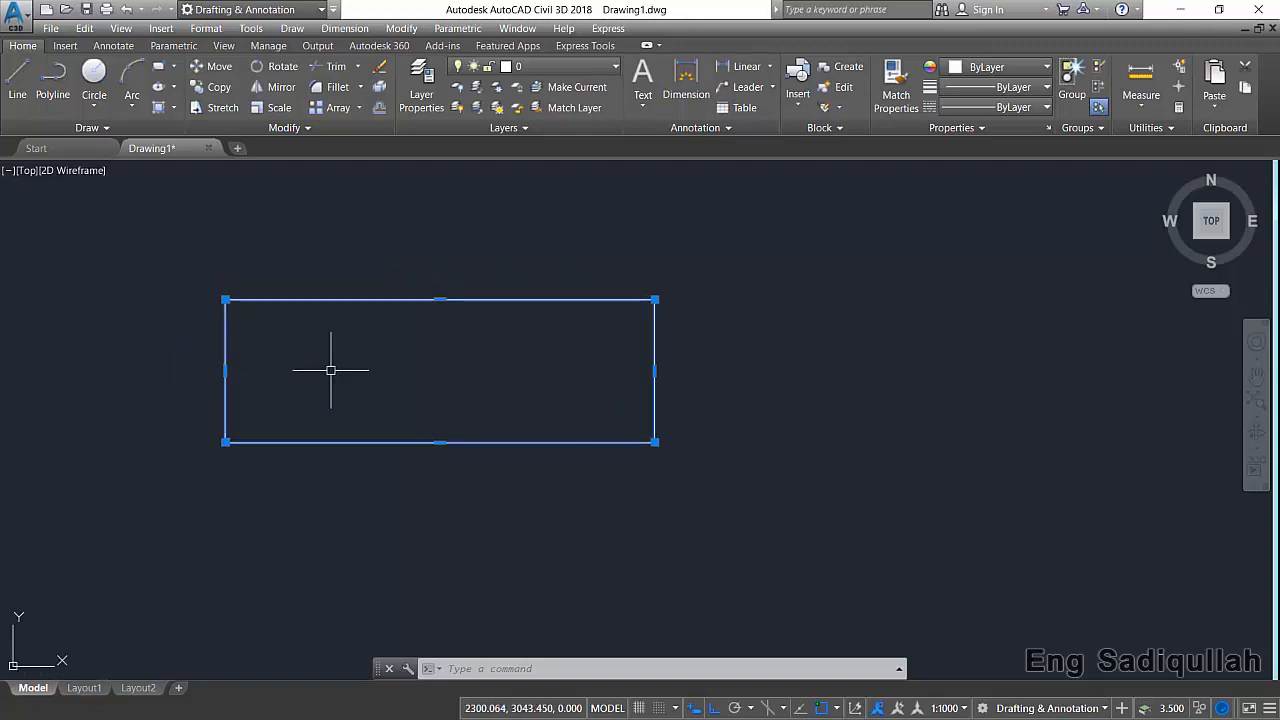
pyautogui.click(330, 370)
pyautogui.press('Escape')
# Draw a second rectangle in the empty space with the Dimensions option, using length 10 and width 8.
pyautogui.moveTo(837, 439); pyautogui.dragTo(134, 434, button='middle')
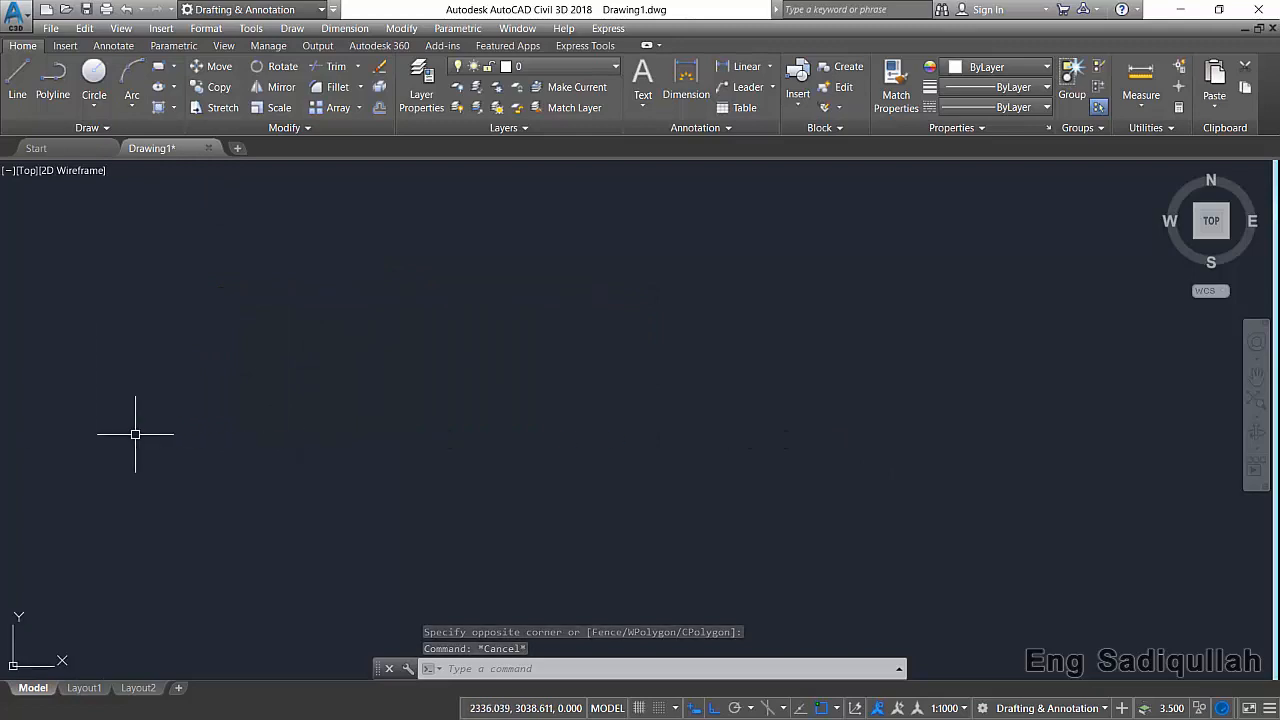
pyautogui.click(158, 68)
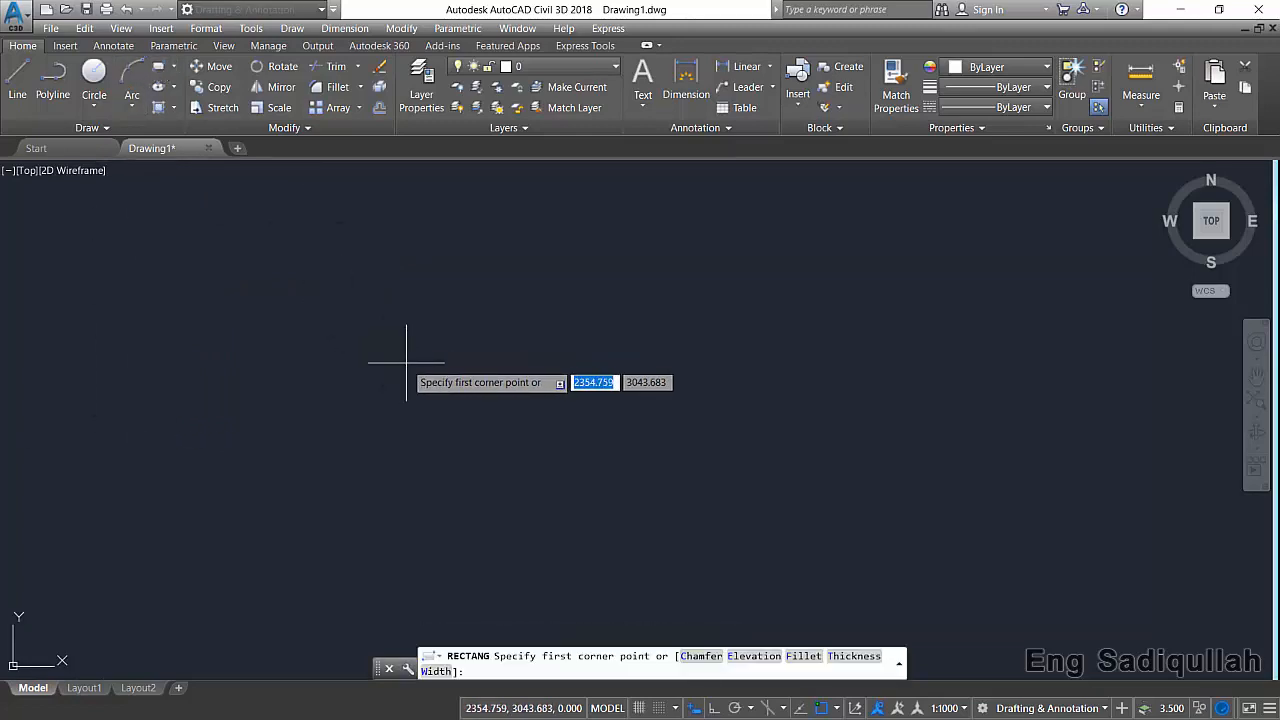
pyautogui.click(217, 287)
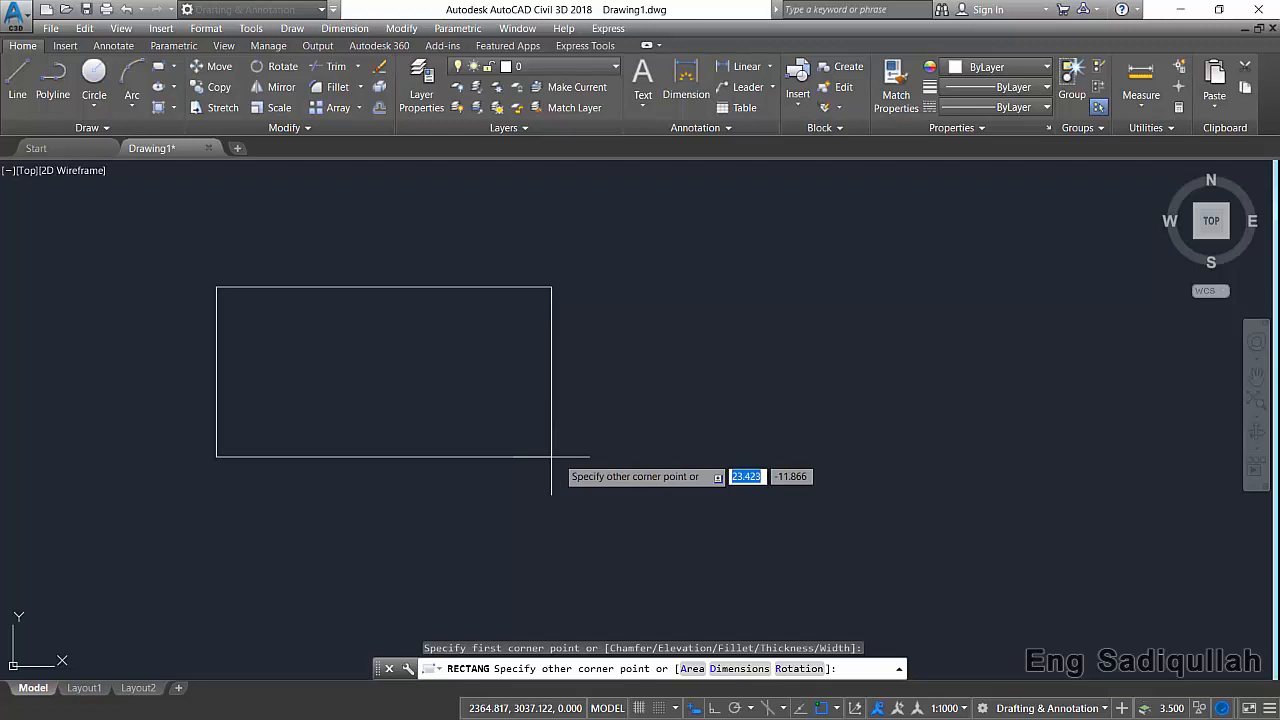
pyautogui.click(730, 668)
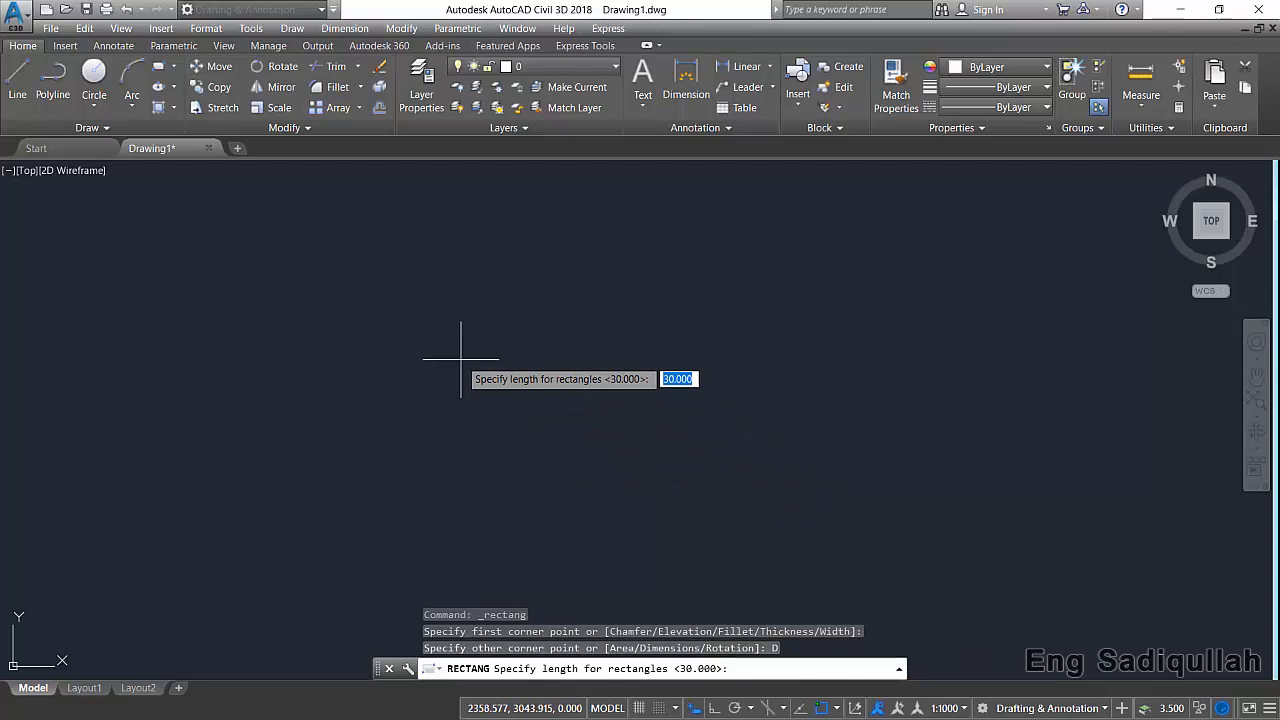
pyautogui.write('10')
pyautogui.press('Return')
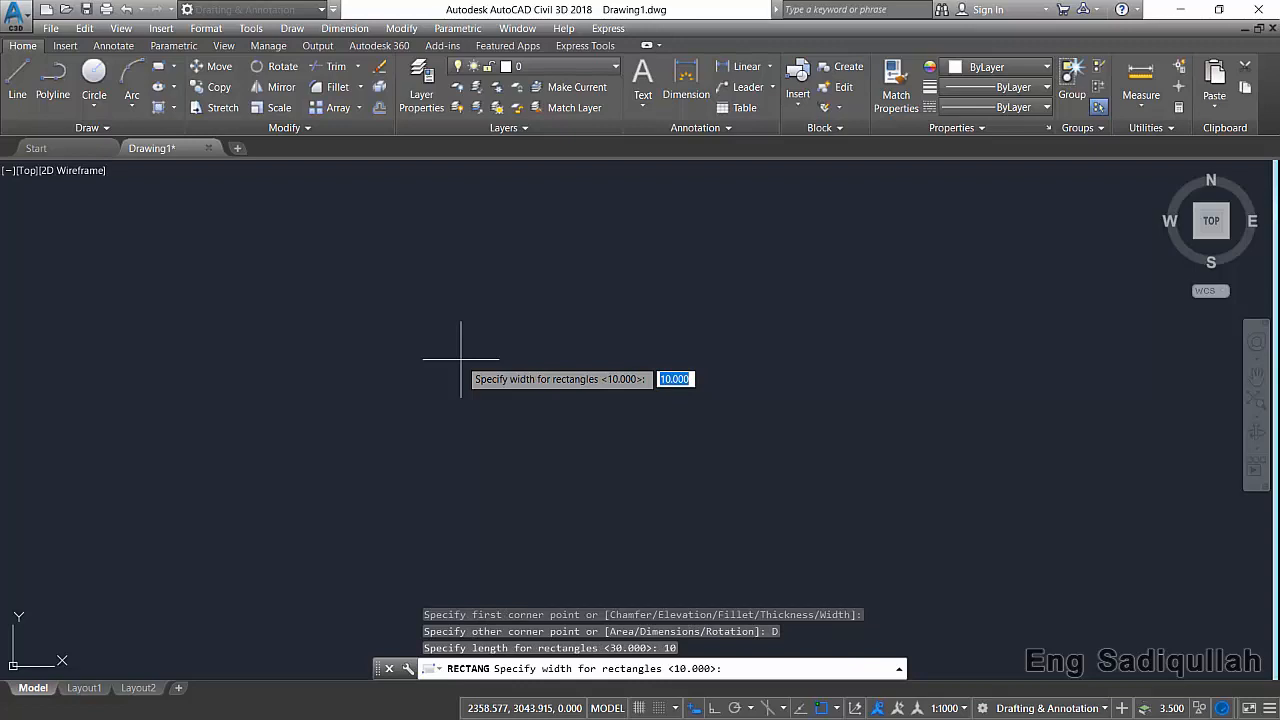
pyautogui.write('8')
pyautogui.press('Return')
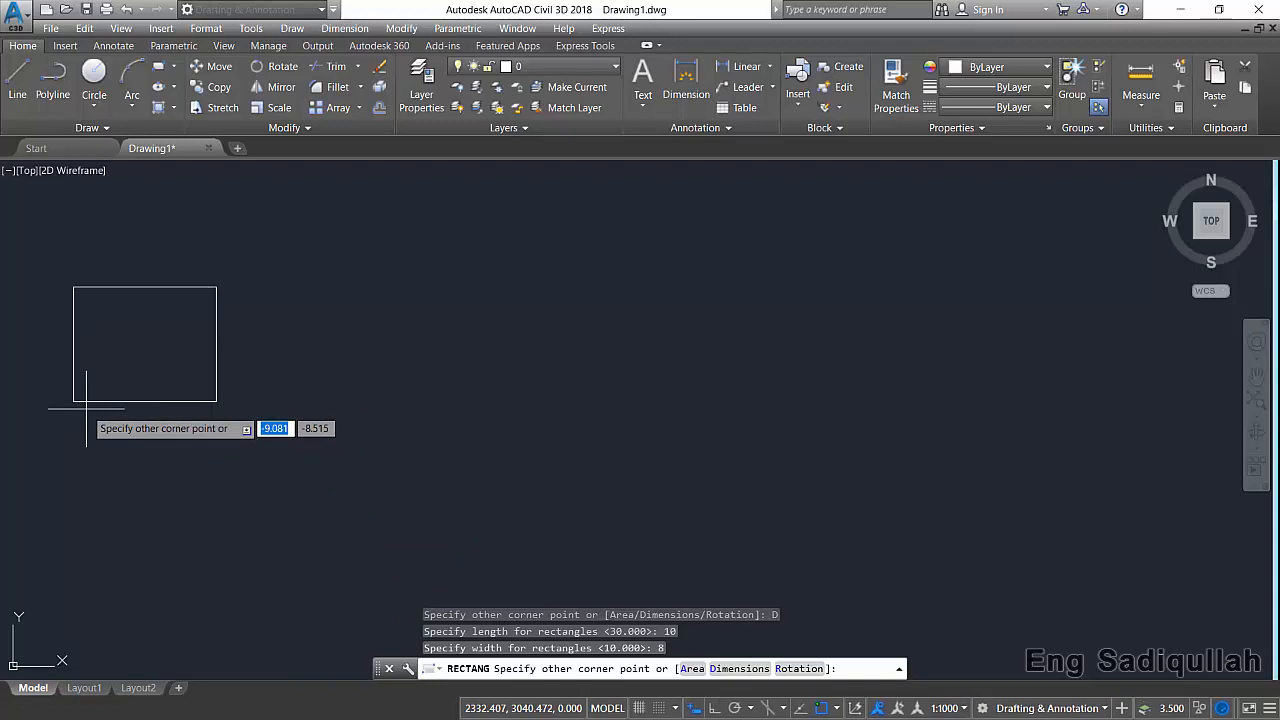
pyautogui.click(272, 369)
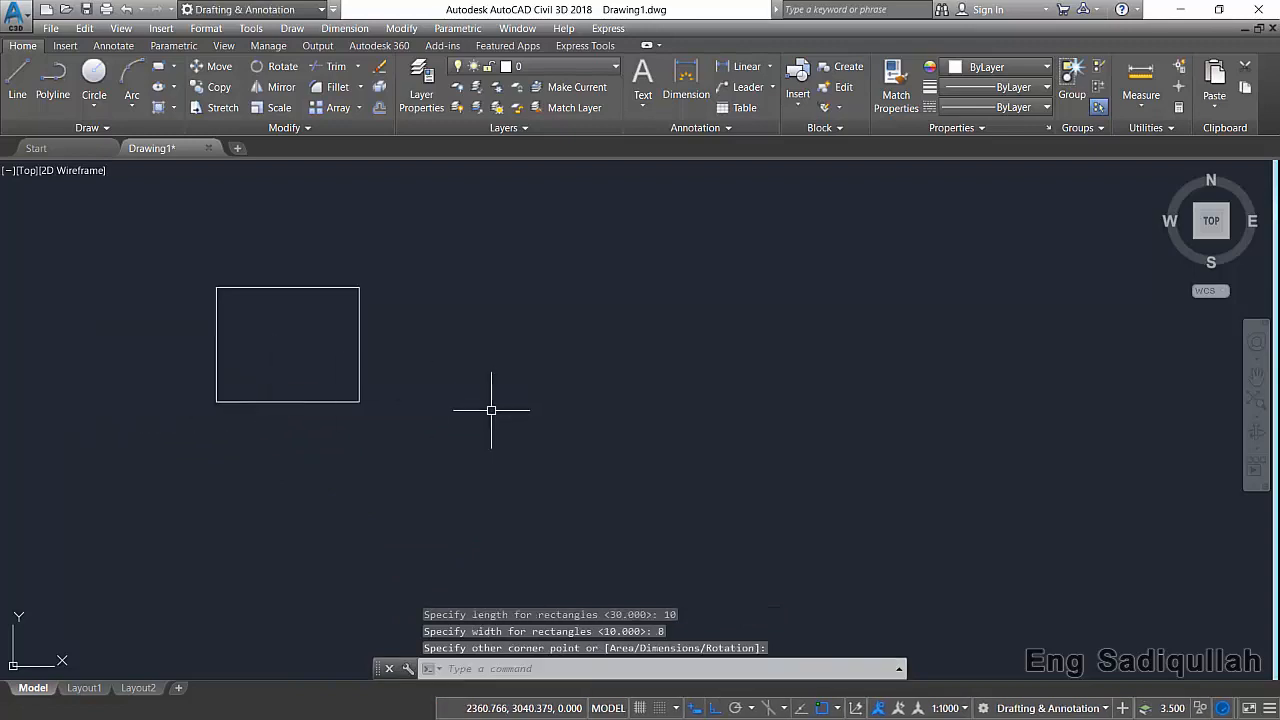
# Select the second rectangle and examine its side lengths at a corner grip, leaving it deselected.
pyautogui.scroll(4, 280, 370)
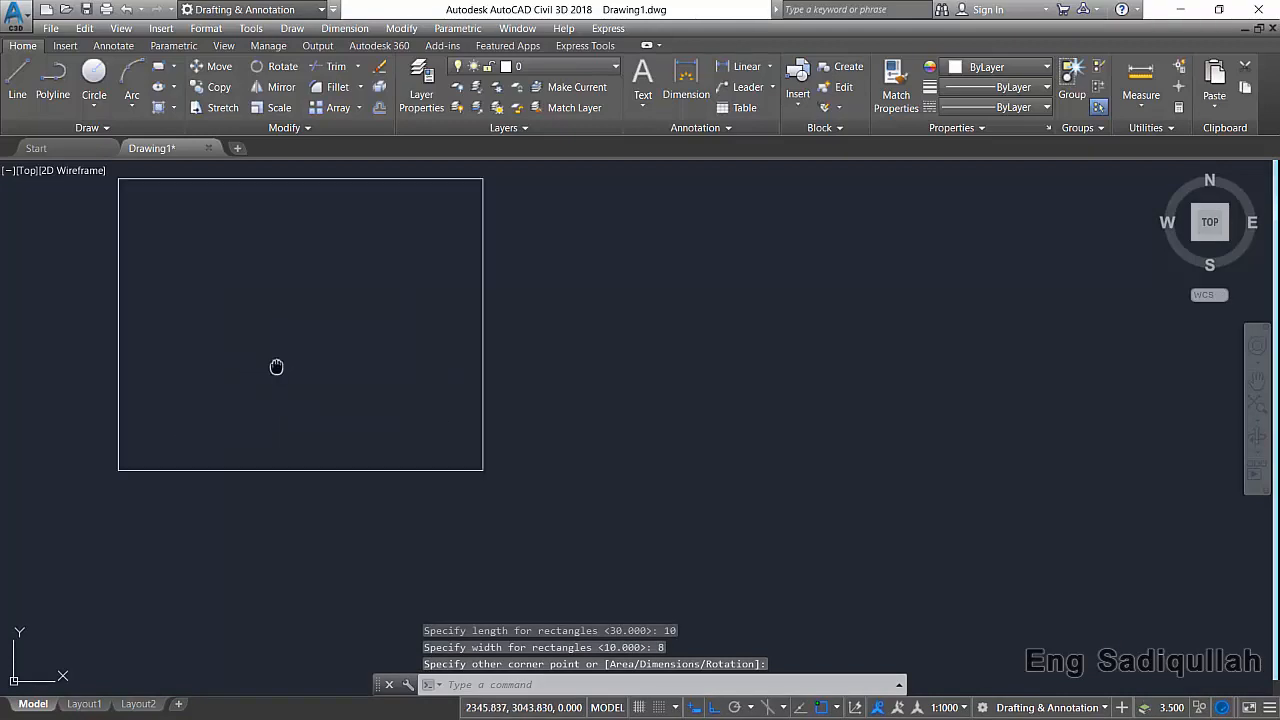
pyautogui.moveTo(277, 367); pyautogui.dragTo(358, 409, button='middle')
pyautogui.click(620, 318)
pyautogui.click(514, 341)
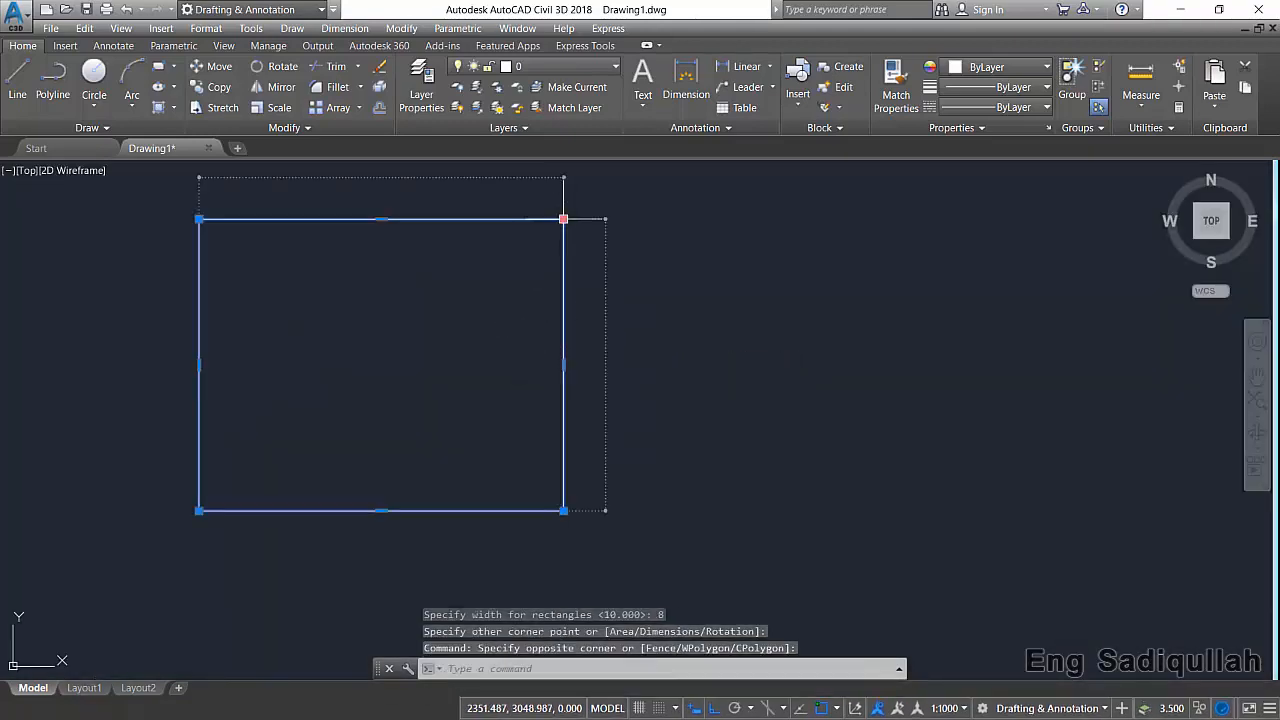
pyautogui.moveTo(563, 218)
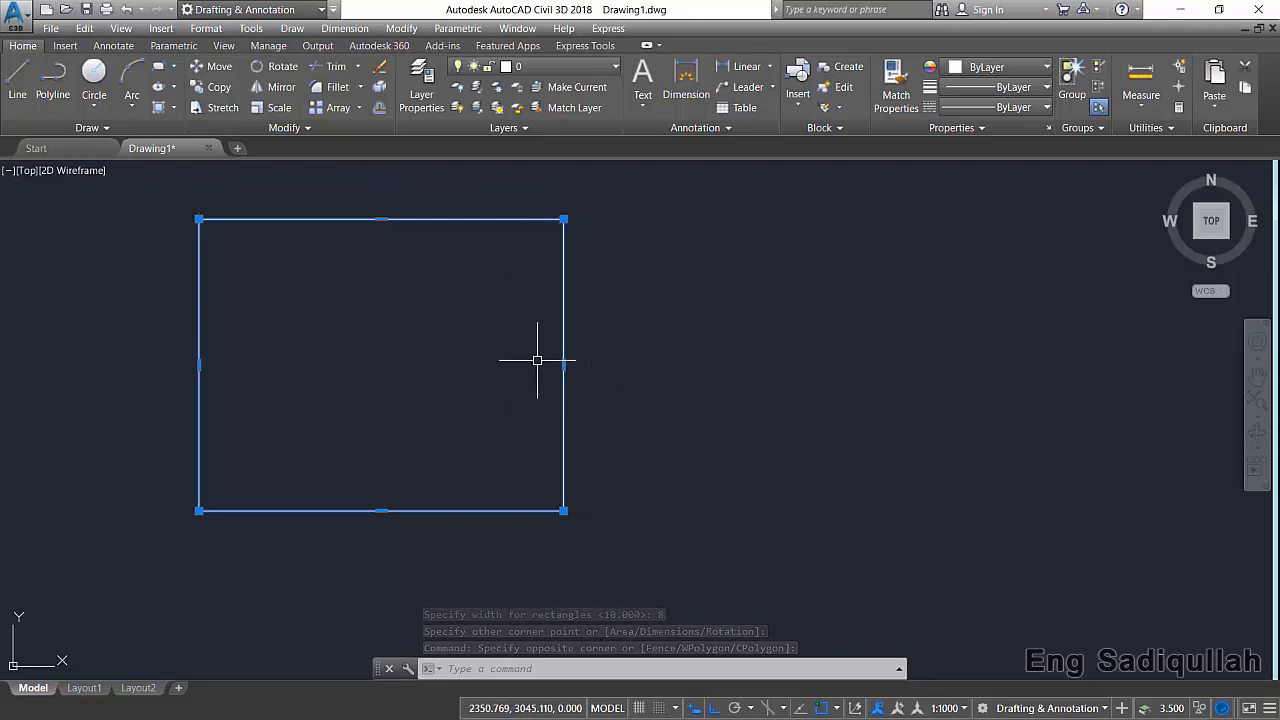
pyautogui.press('Escape')
pyautogui.click(643, 352)
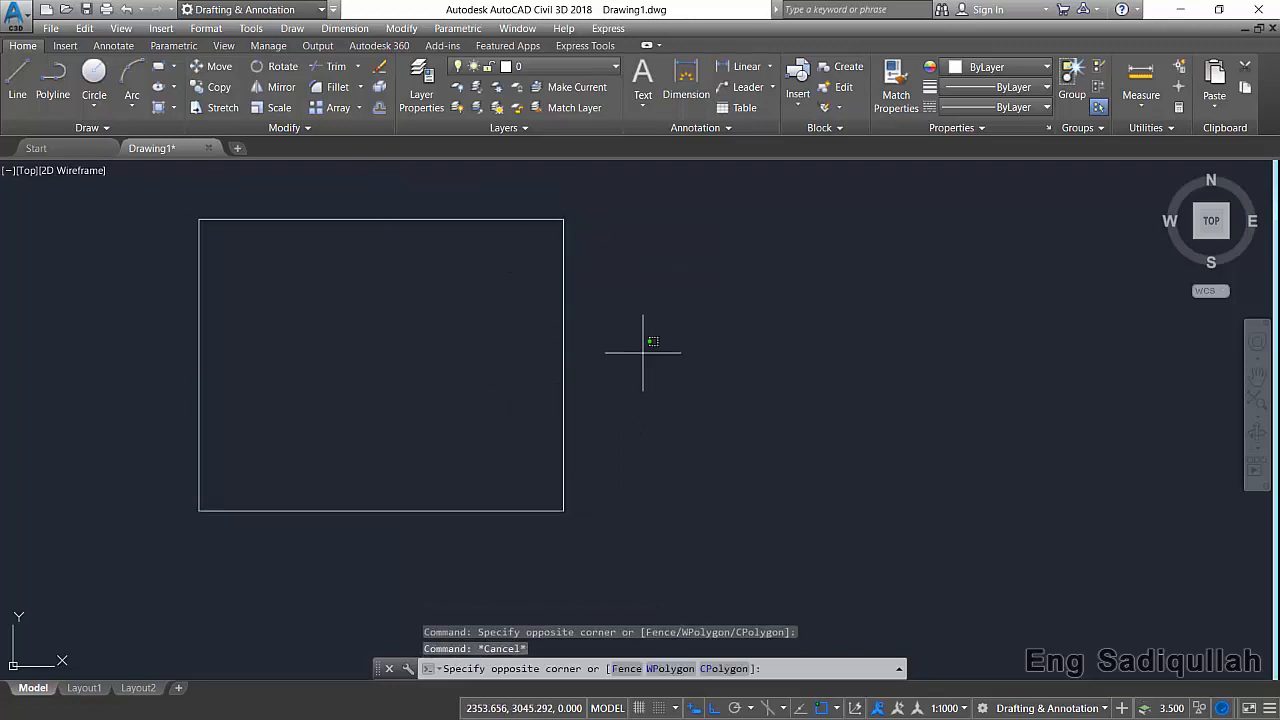
pyautogui.press('Escape')
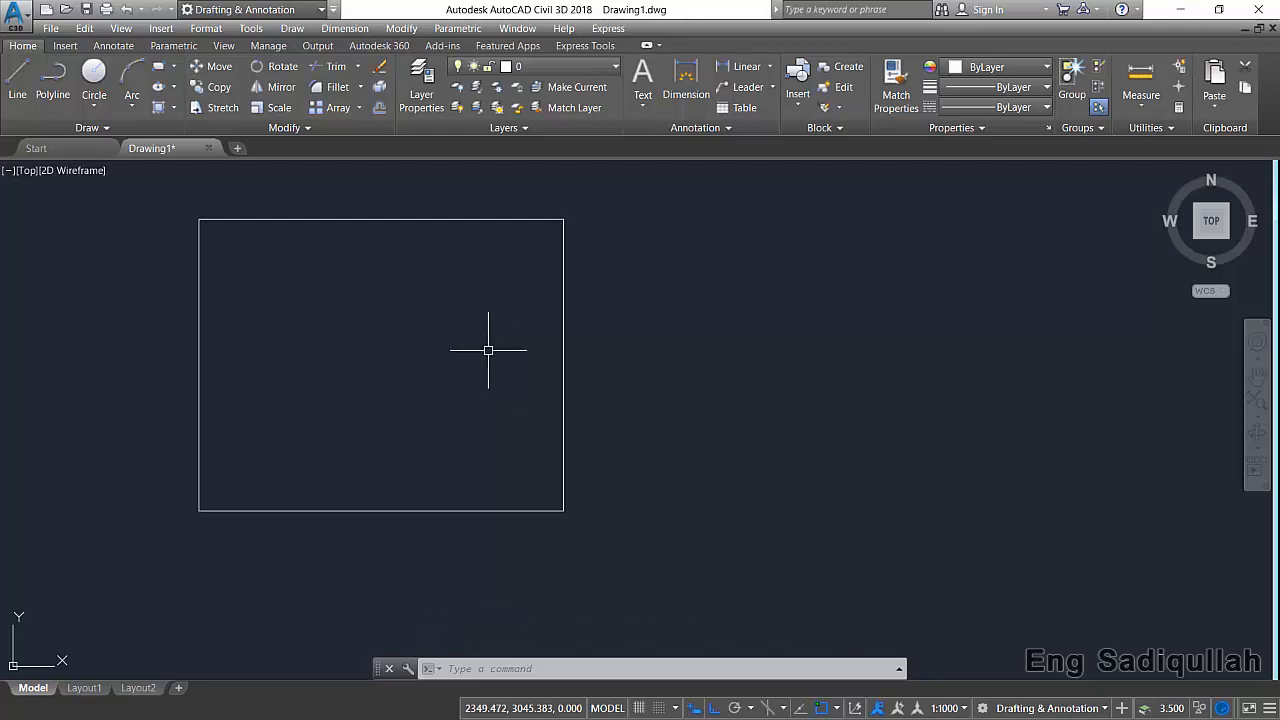
pyautogui.click(593, 296)
pyautogui.click(450, 353)
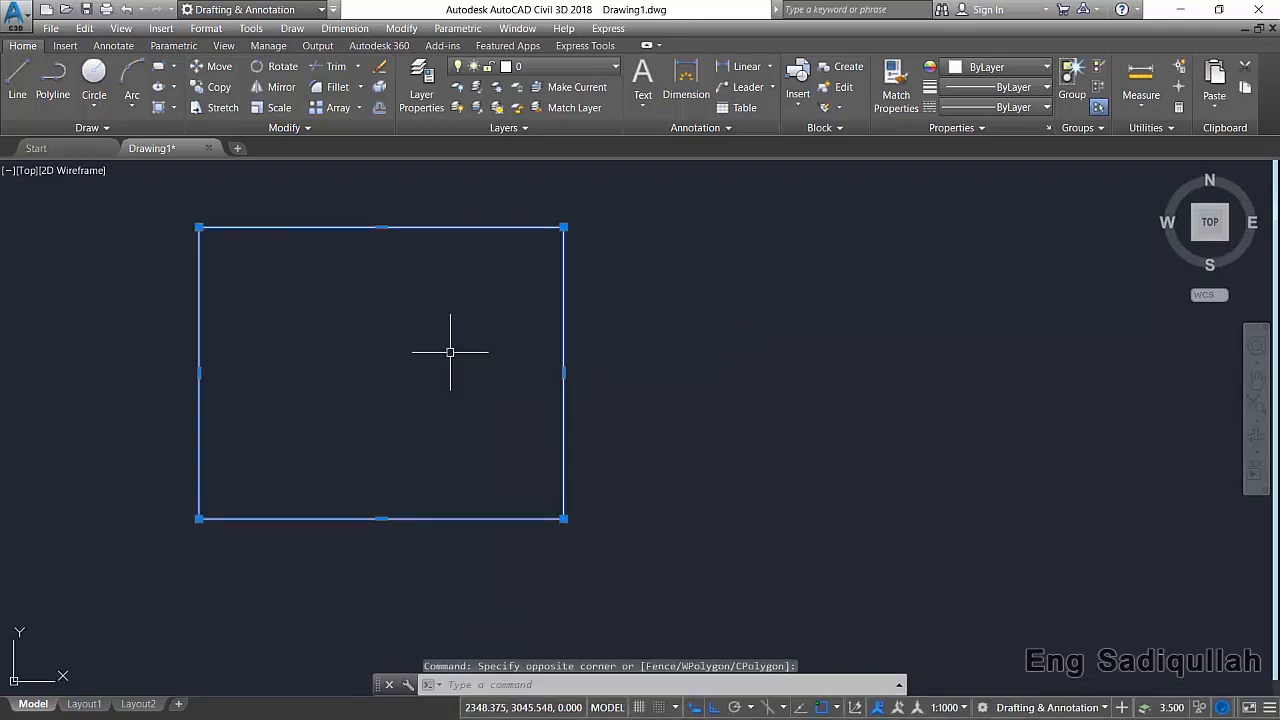
pyautogui.press('Delete')
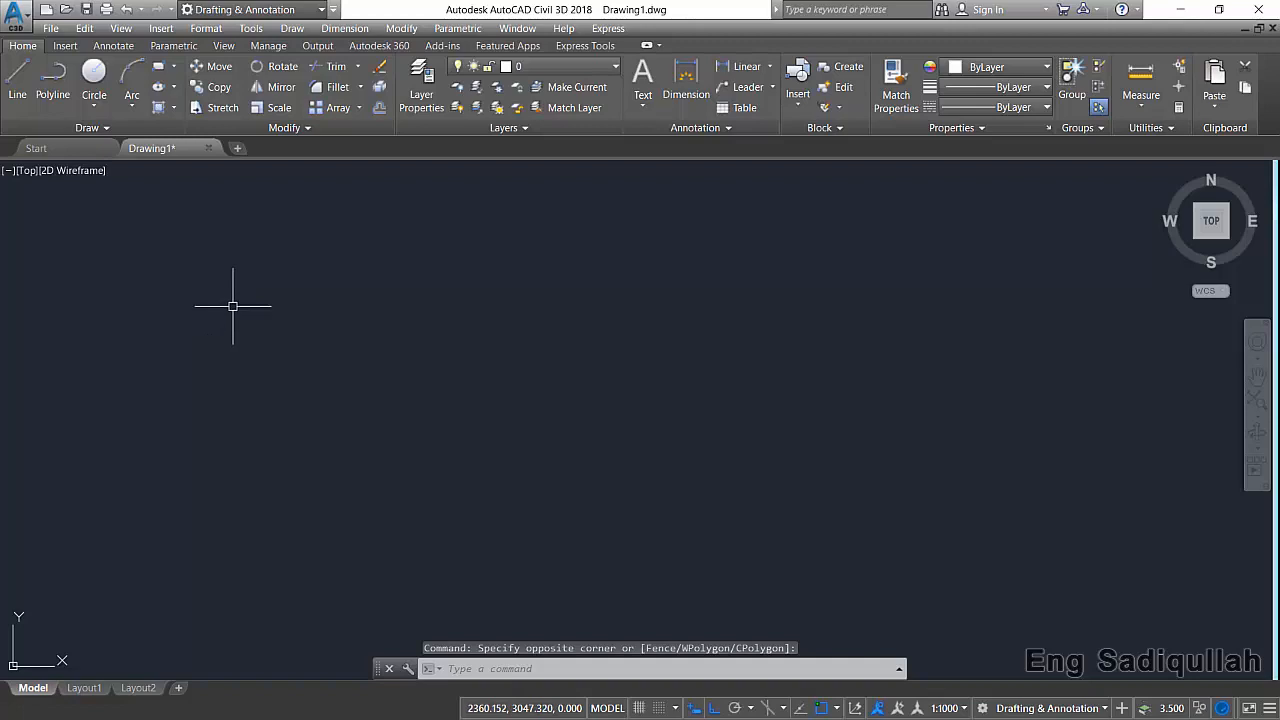
pyautogui.press('Escape')
pyautogui.click(161, 69)
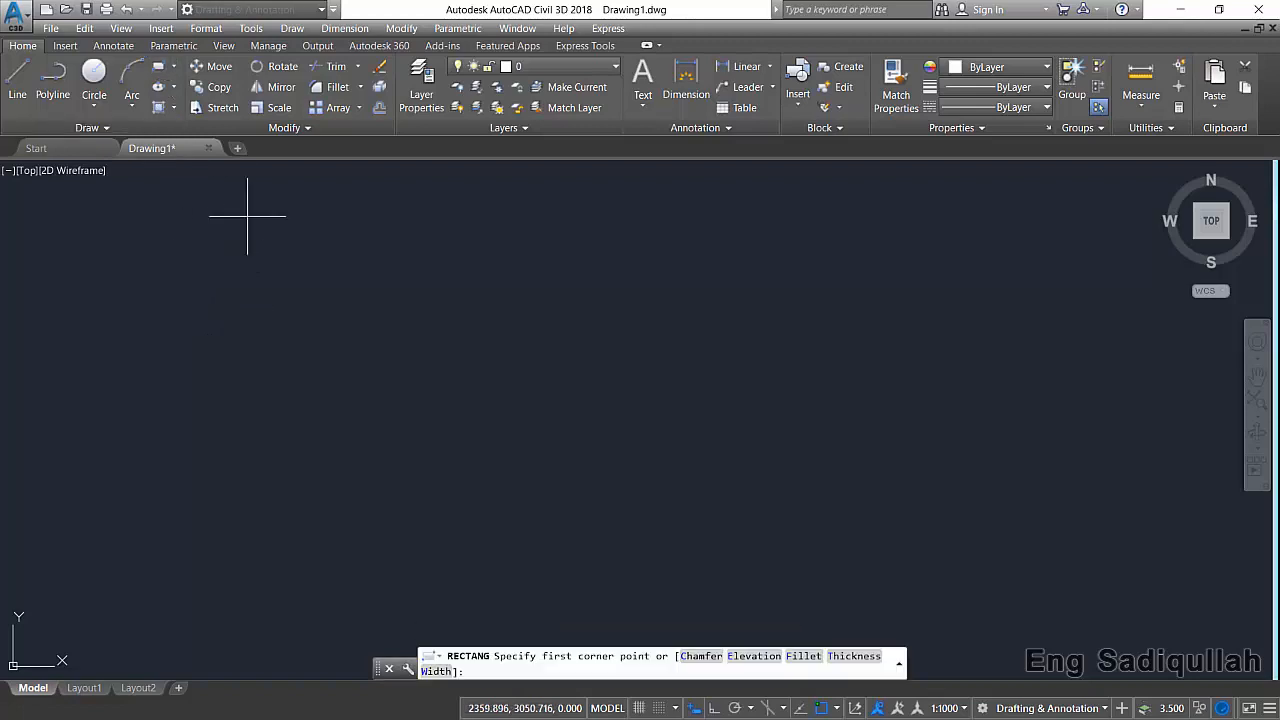
pyautogui.click(248, 286)
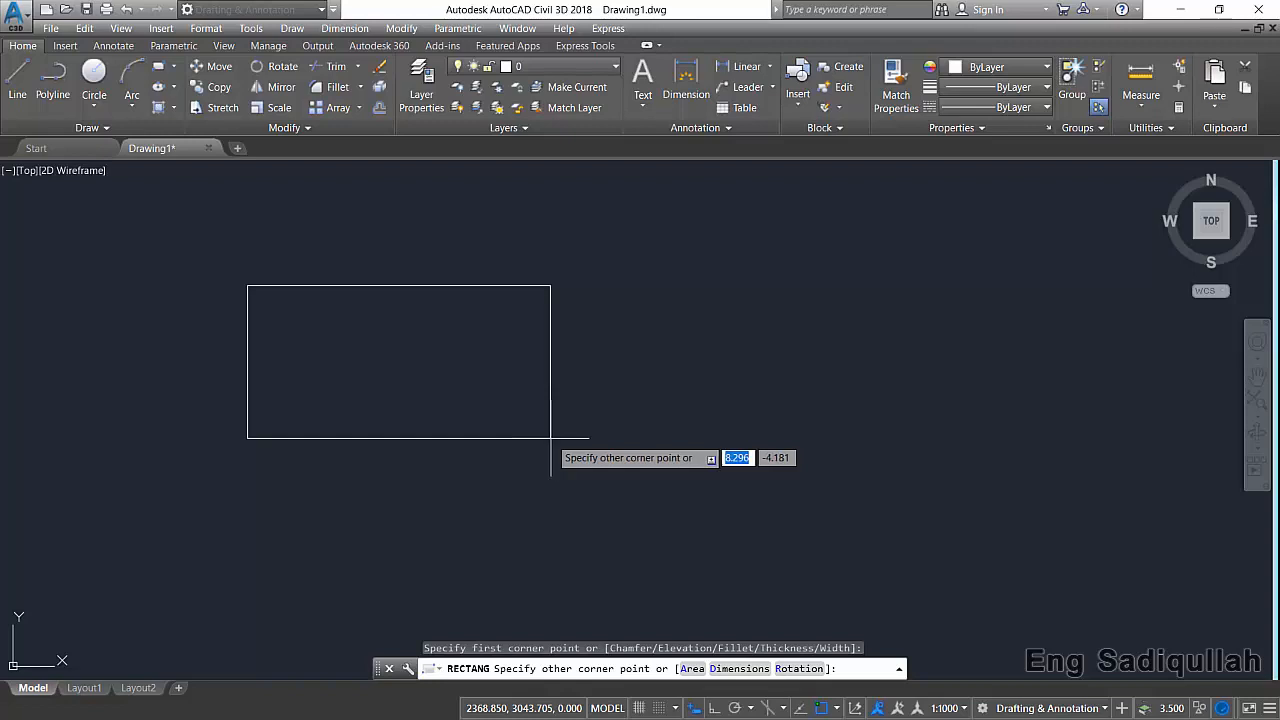
pyautogui.press('Escape')
# Draw an inclined line rising to the right of the second rectangle, with Ortho turned off.
pyautogui.moveTo(508, 392); pyautogui.dragTo(513, 397, button='middle')
pyautogui.write('l')
pyautogui.press('Return')
pyautogui.click(482, 437)
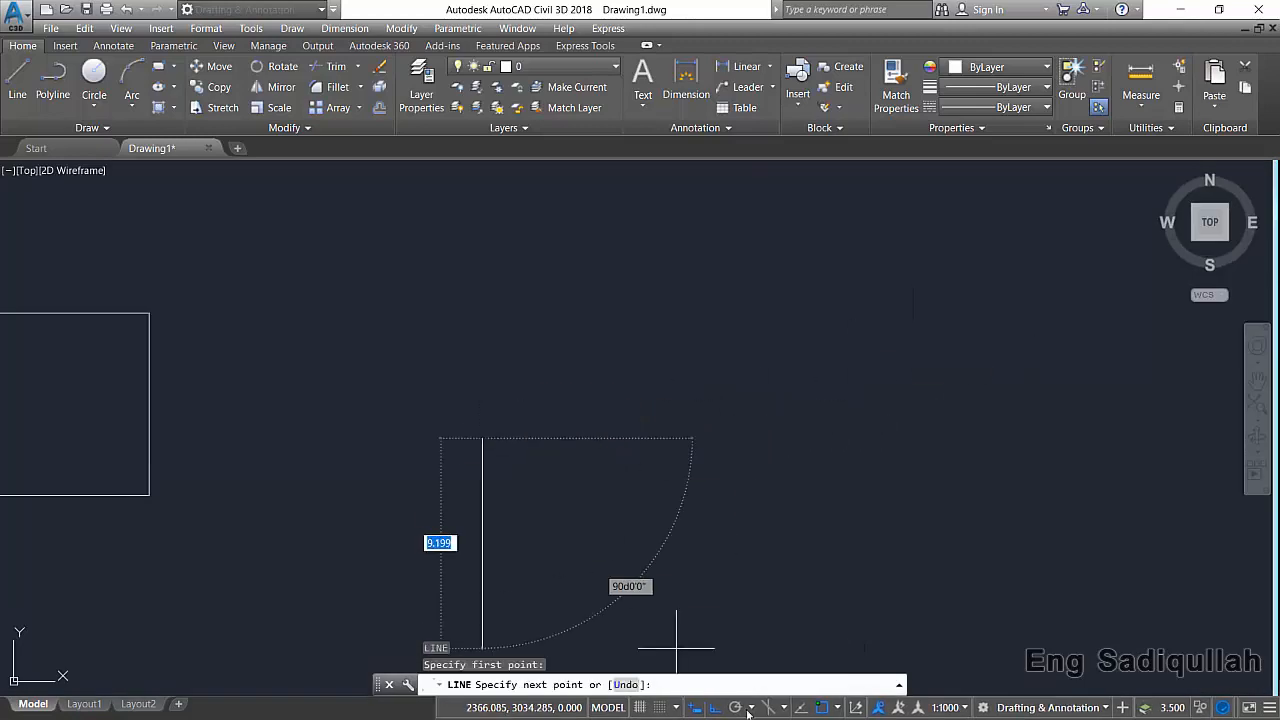
pyautogui.click(714, 707)
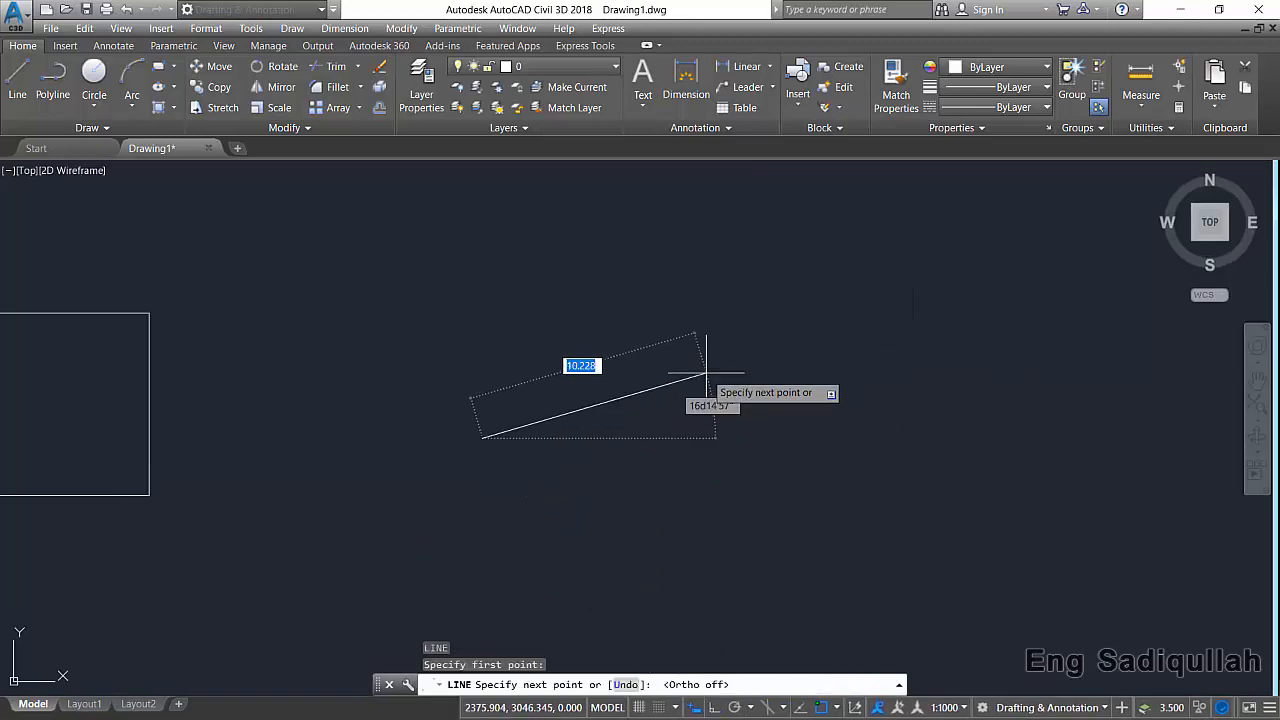
pyautogui.click(821, 305)
pyautogui.moveTo(785, 380); pyautogui.dragTo(682, 450, button='middle')
pyautogui.press('Return')
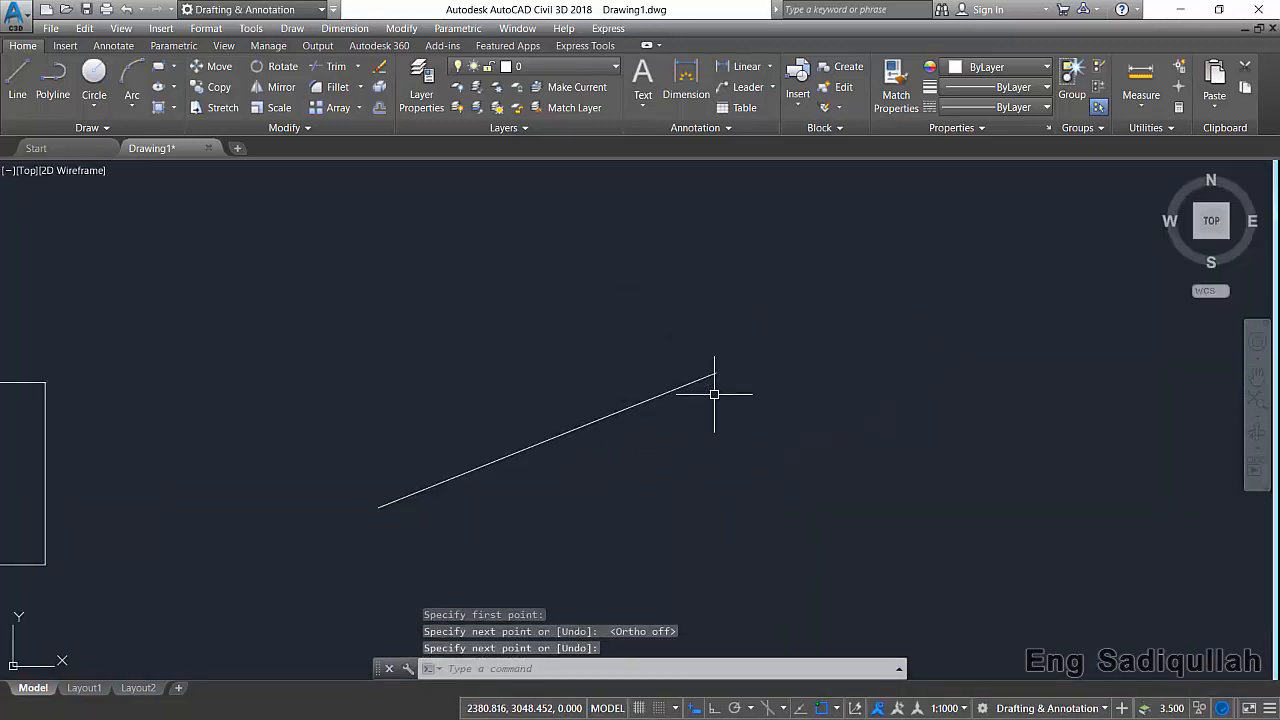
# Draw an unrotated rectangle freehand above the inclined line.
pyautogui.click(158, 66)
pyautogui.click(145, 199)
pyautogui.click(487, 369)
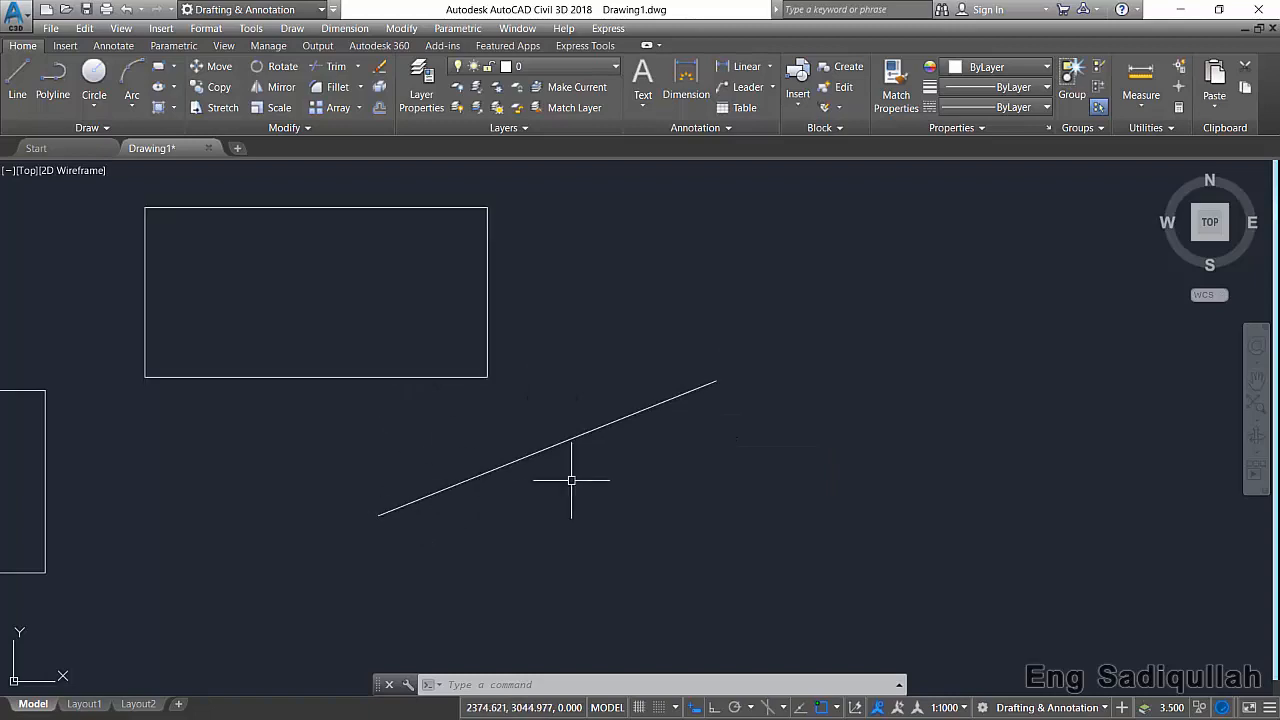
# Erase the unrotated rectangle above the inclined line.
pyautogui.click(533, 317)
pyautogui.click(379, 336)
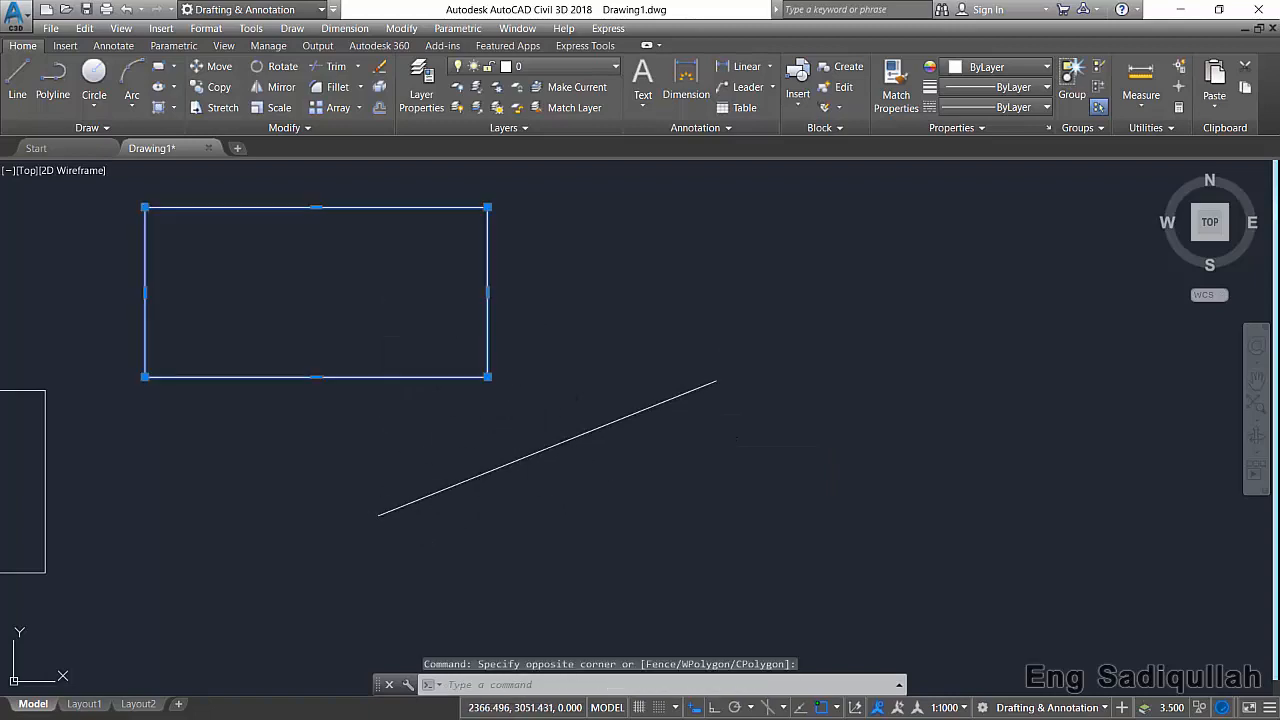
pyautogui.write('e')
pyautogui.press('Return')
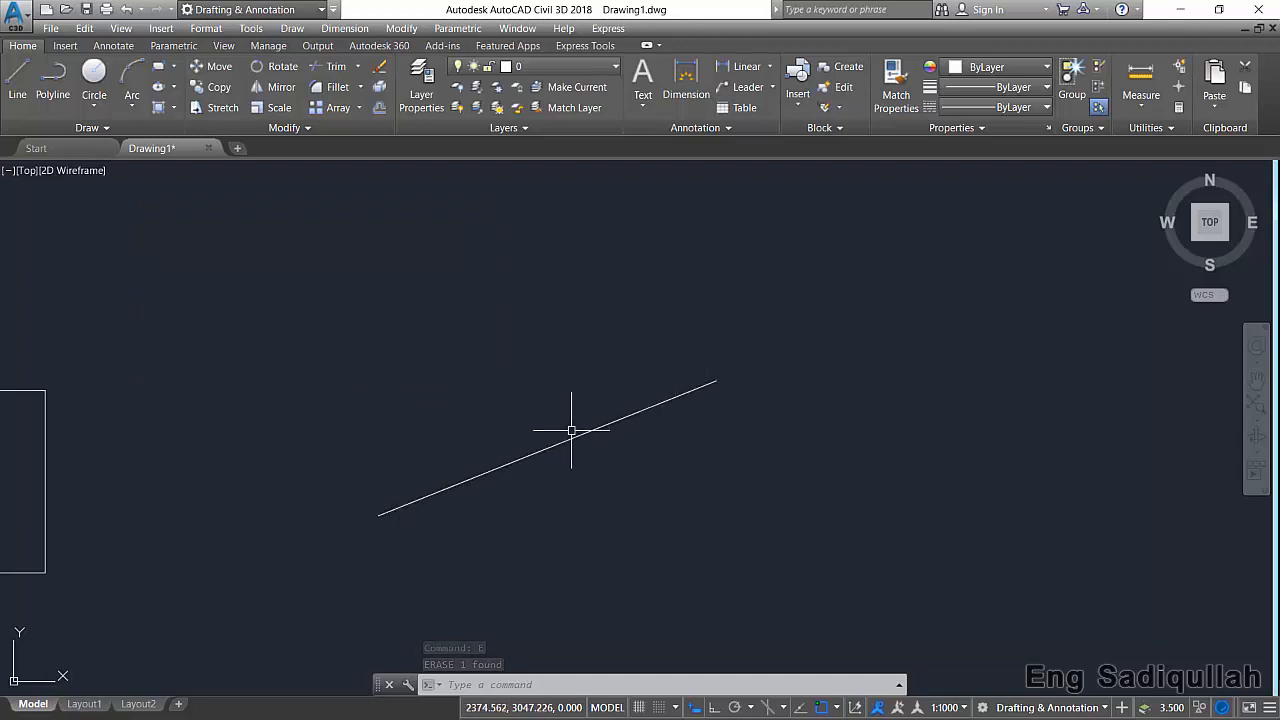
pyautogui.click(159, 66)
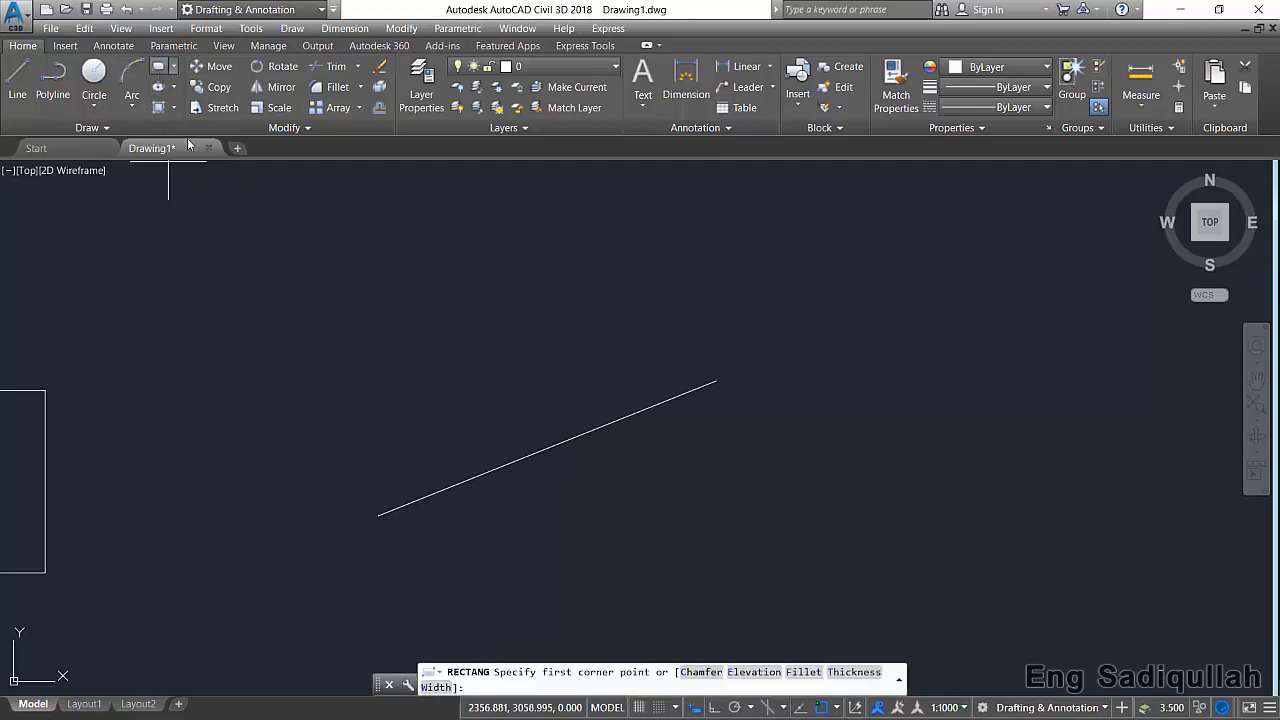
pyautogui.click(250, 325)
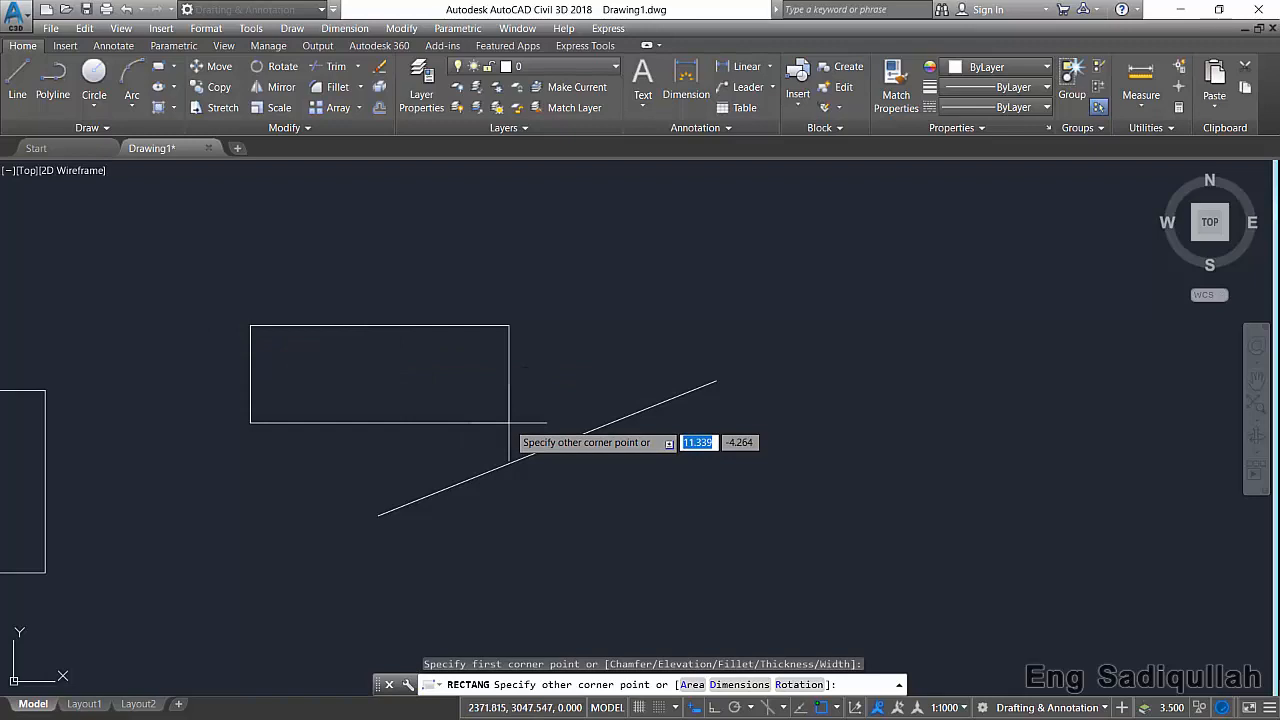
pyautogui.press('Return')
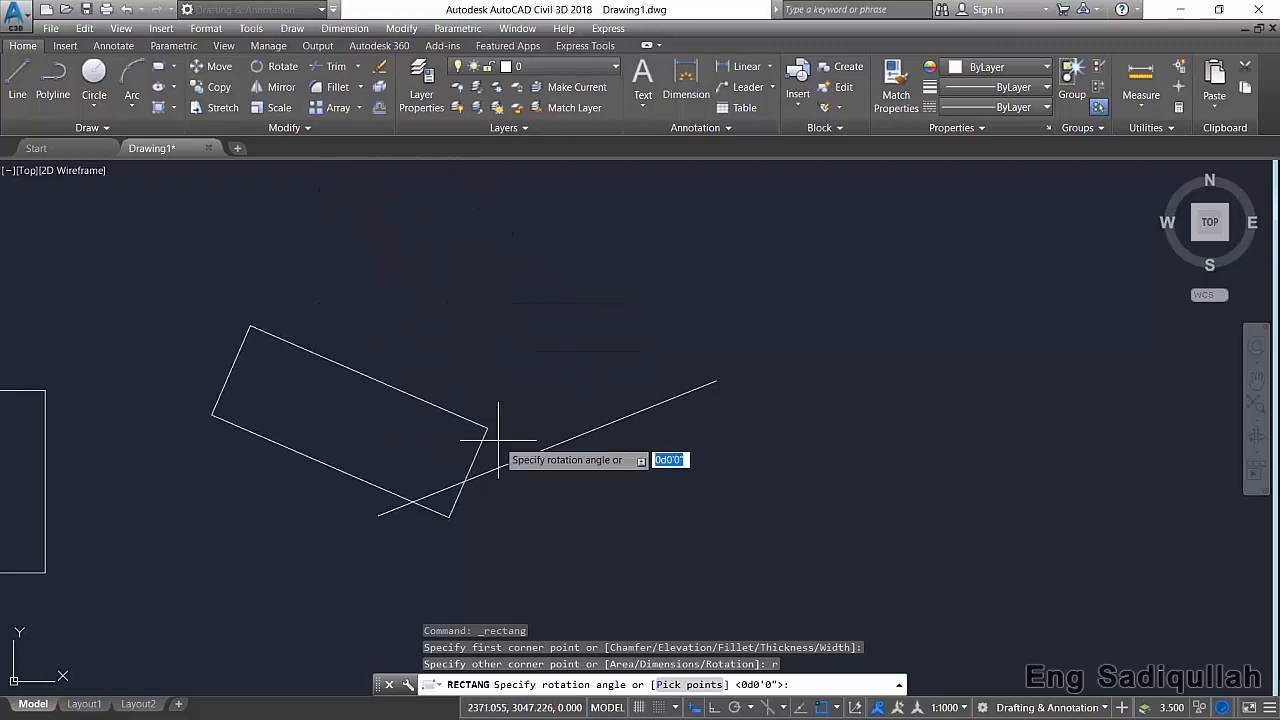
pyautogui.press('Escape')
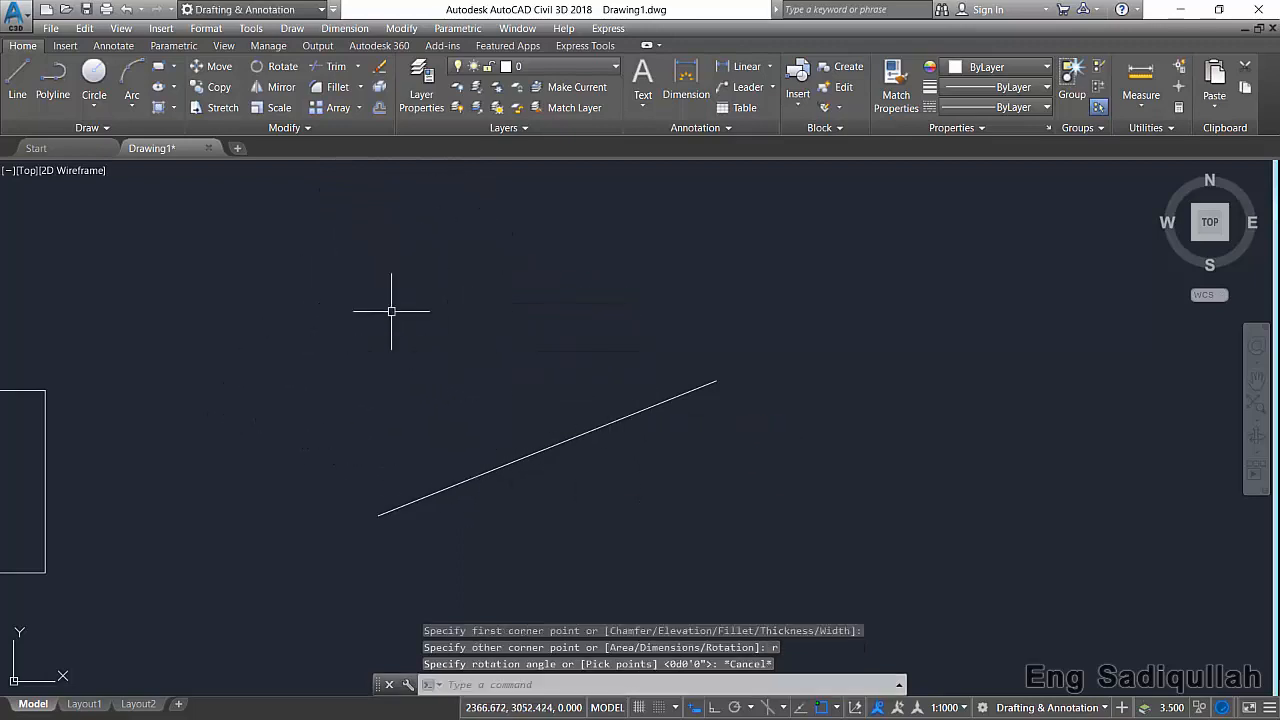
# Draw a rectangle from the inclined line's lower endpoint, setting its Rotation through the line's upper endpoint and placing the opposite corner freehand above the line.
pyautogui.click(162, 70)
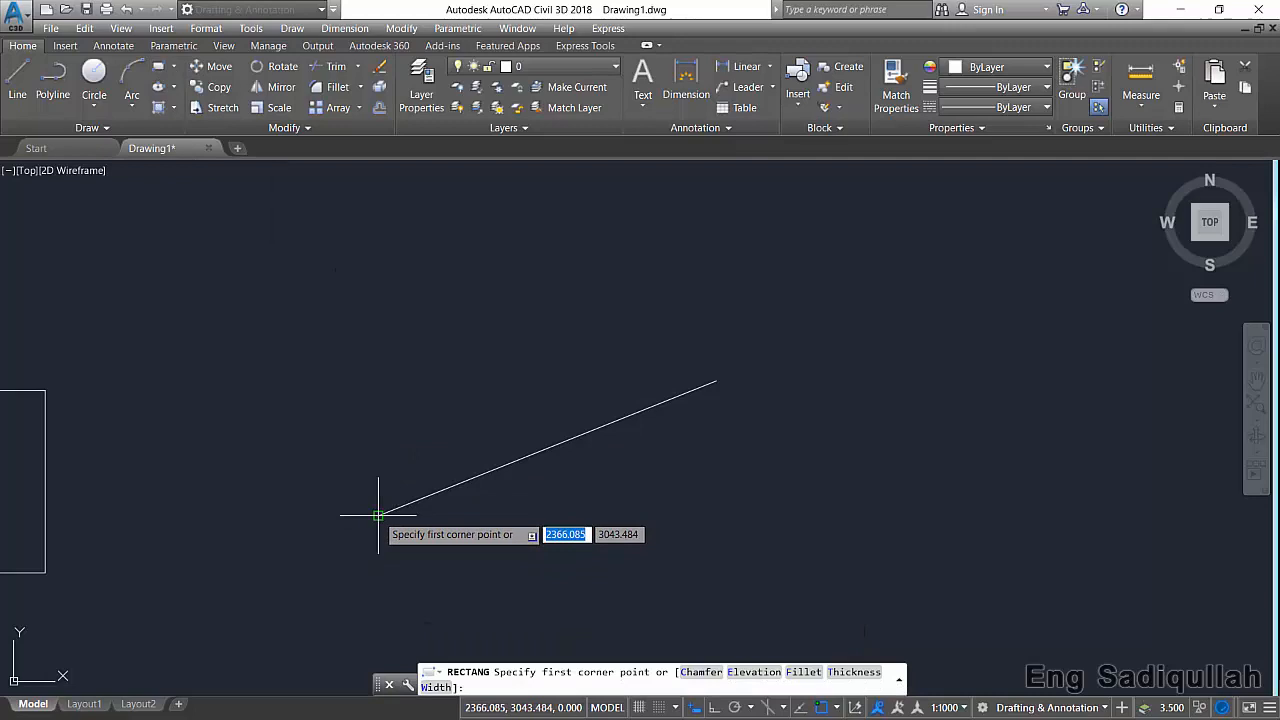
pyautogui.click(378, 515)
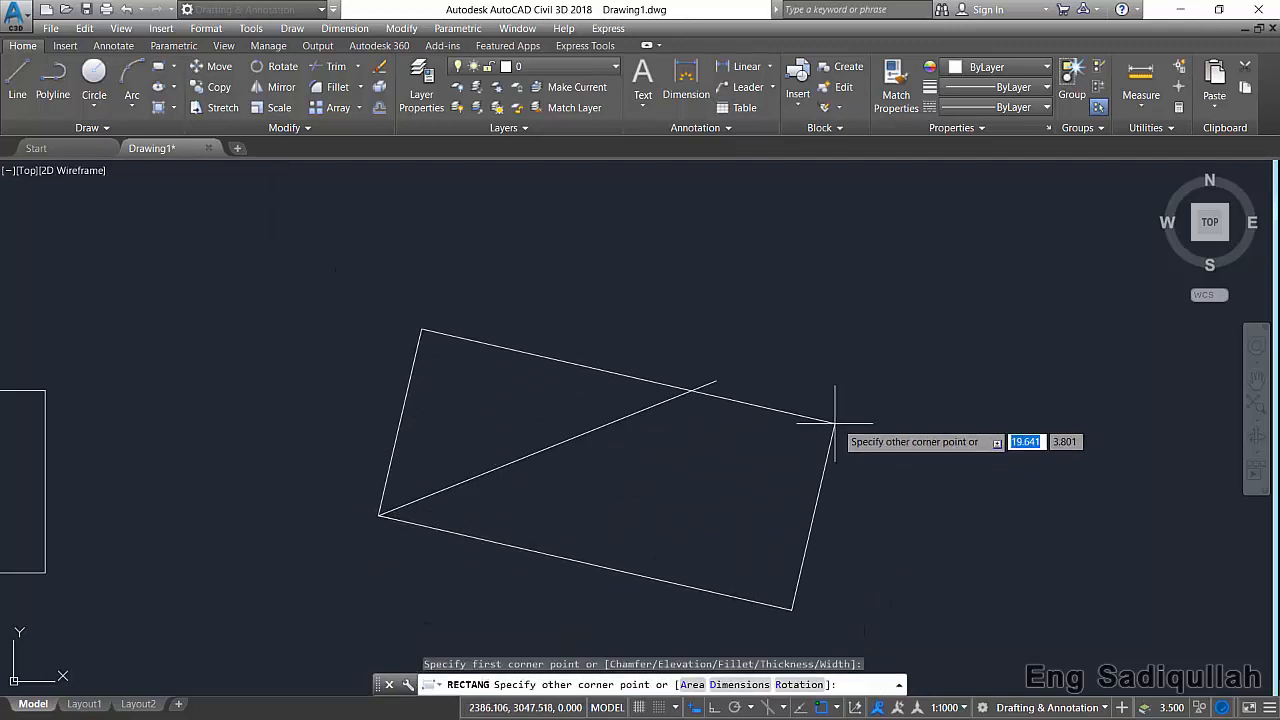
pyautogui.click(793, 685)
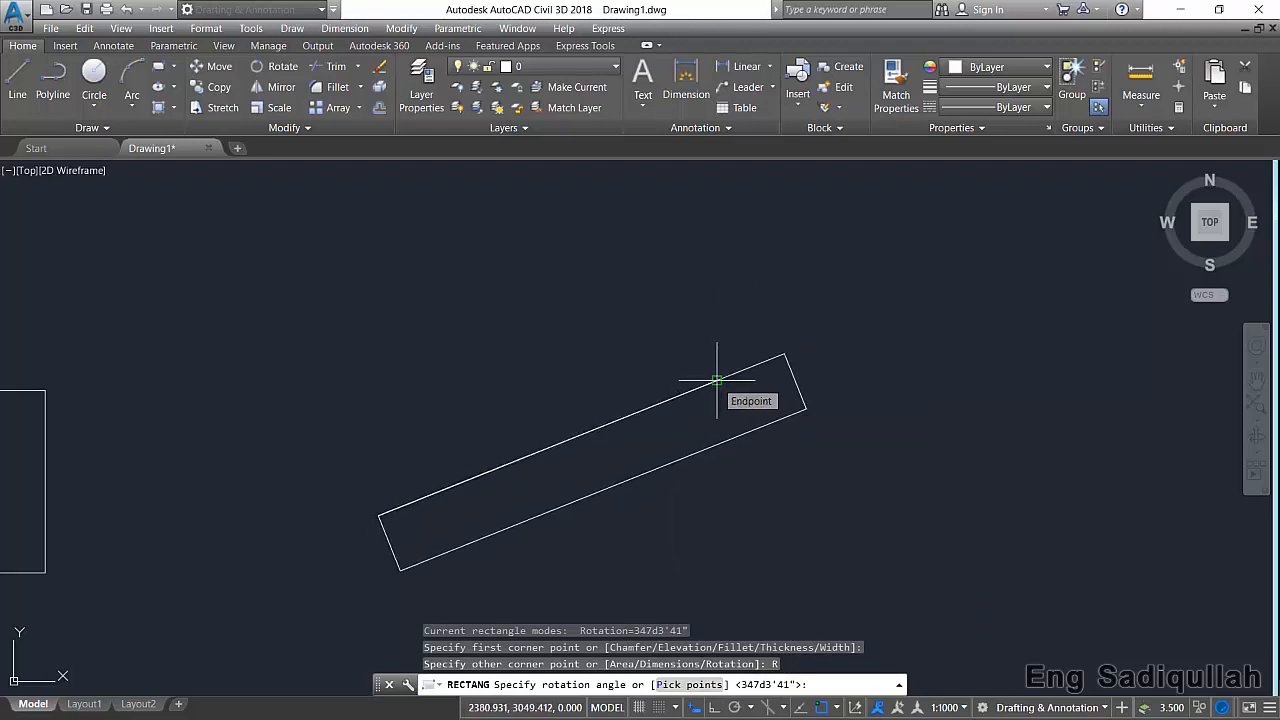
pyautogui.click(716, 380)
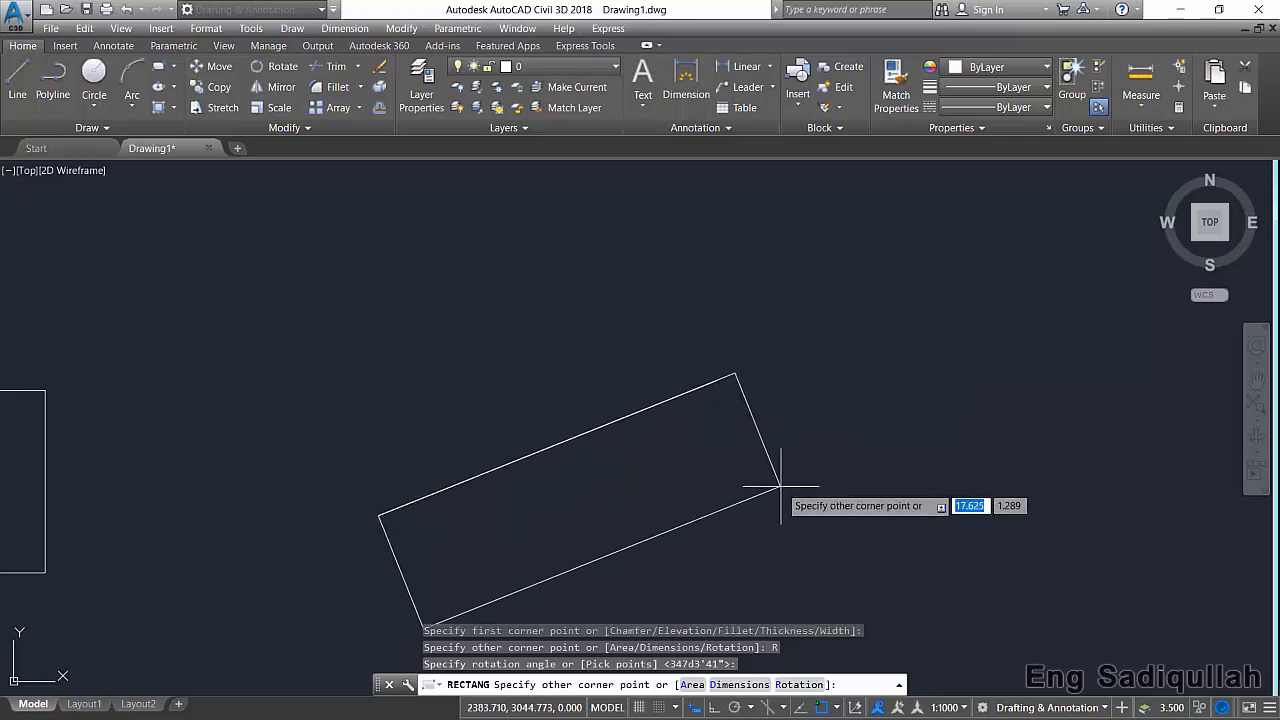
pyautogui.moveTo(799, 491); pyautogui.dragTo(740, 409, button='middle')
pyautogui.scroll(-2, 745, 420)
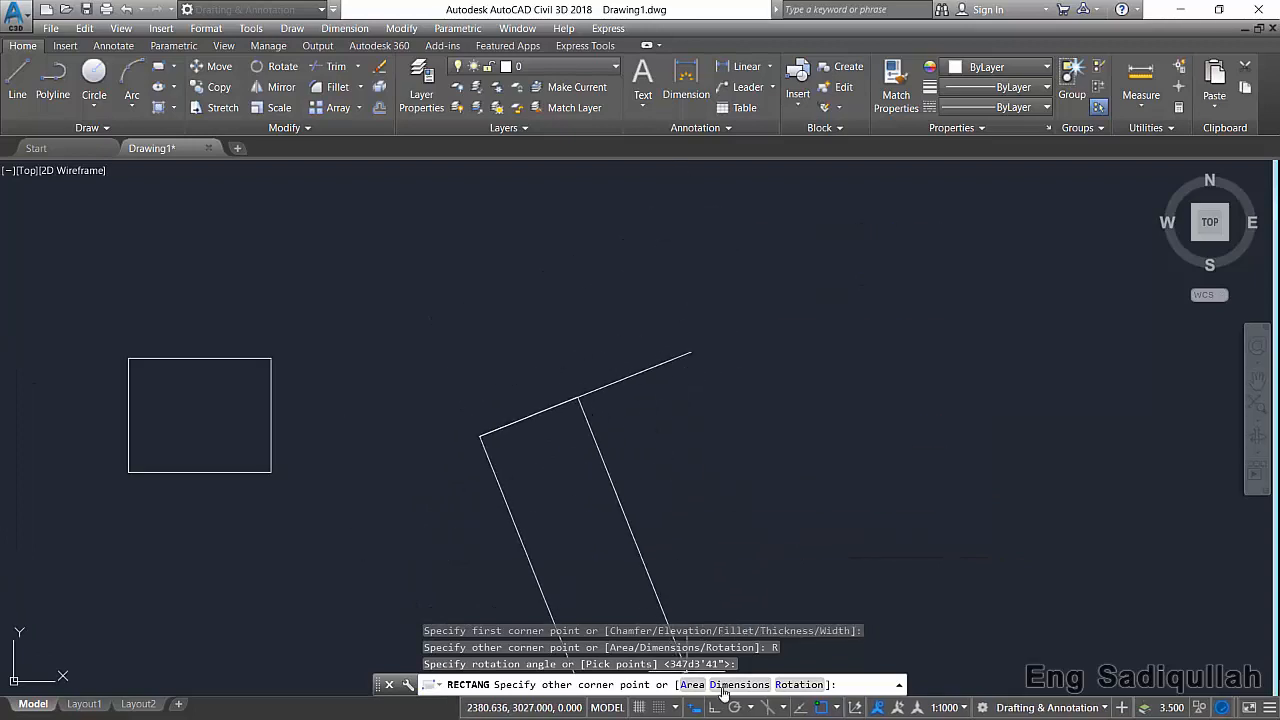
pyautogui.moveTo(718, 214); pyautogui.dragTo(677, 306, button='middle')
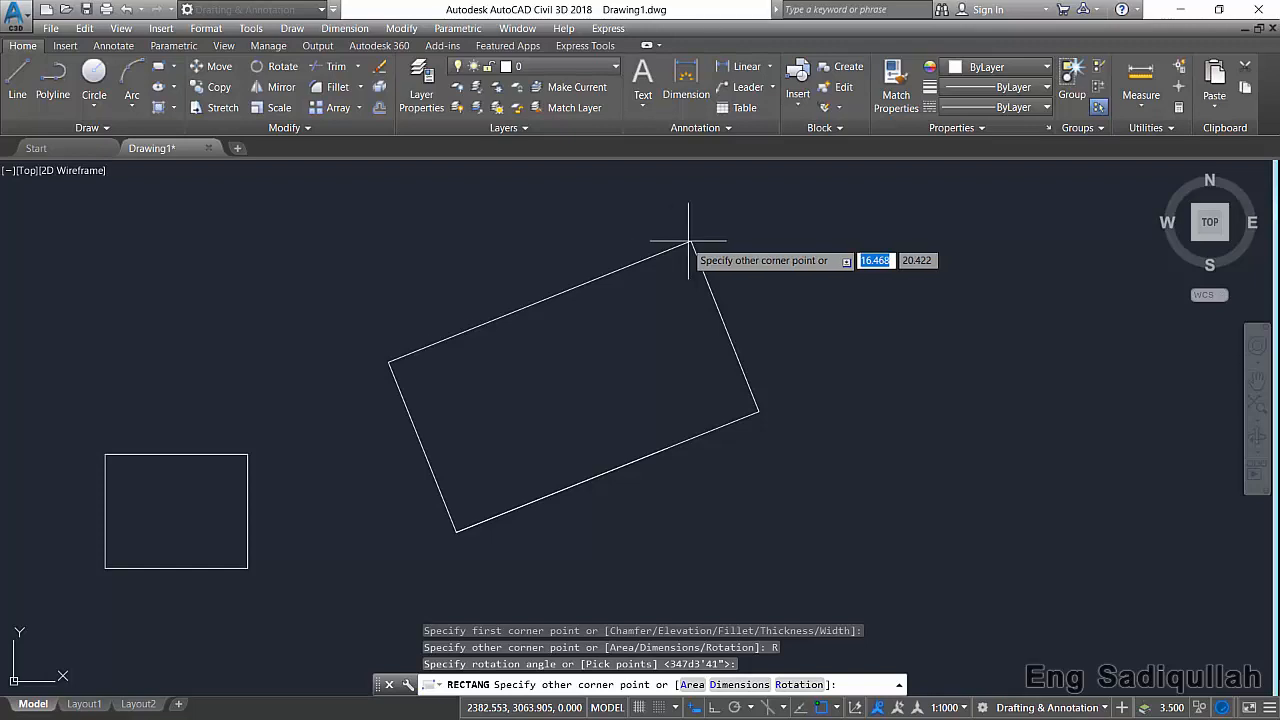
pyautogui.click(666, 233)
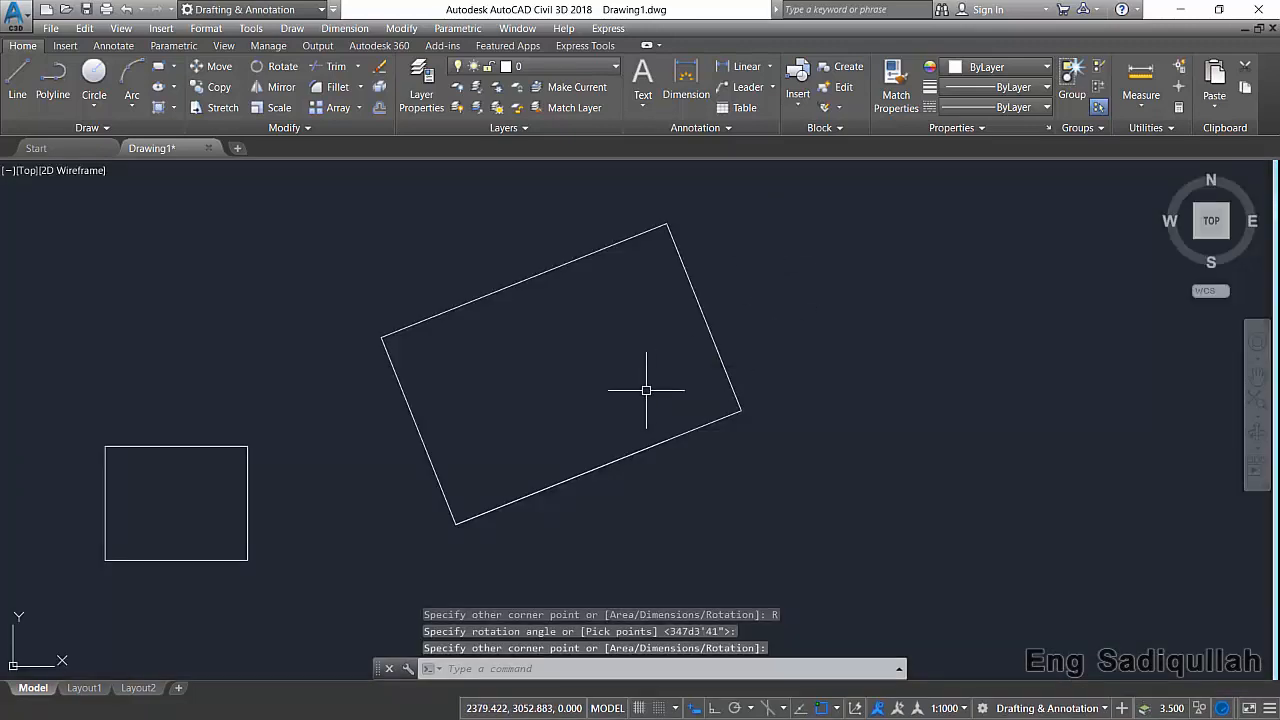
# Draw another rectangle freehand in an empty area, keeping the previously set rotation.
pyautogui.moveTo(883, 417); pyautogui.dragTo(100, 433, button='middle')
pyautogui.click(158, 66)
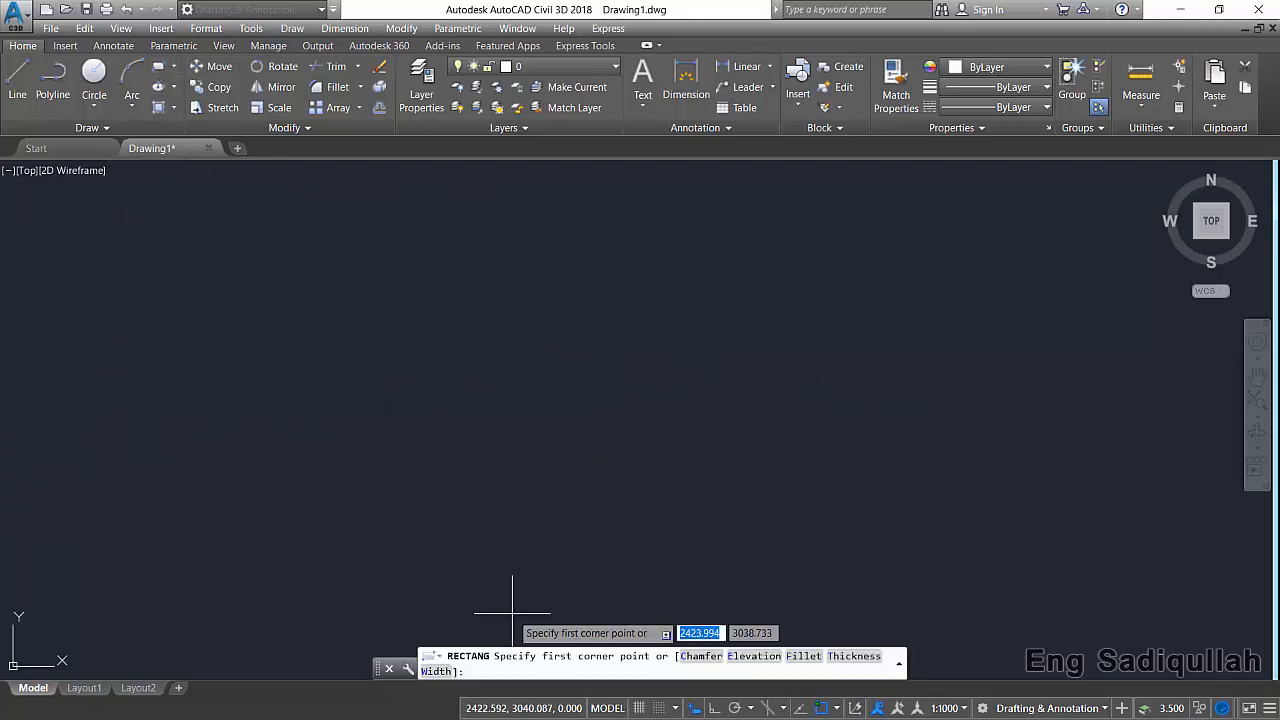
pyautogui.click(231, 296)
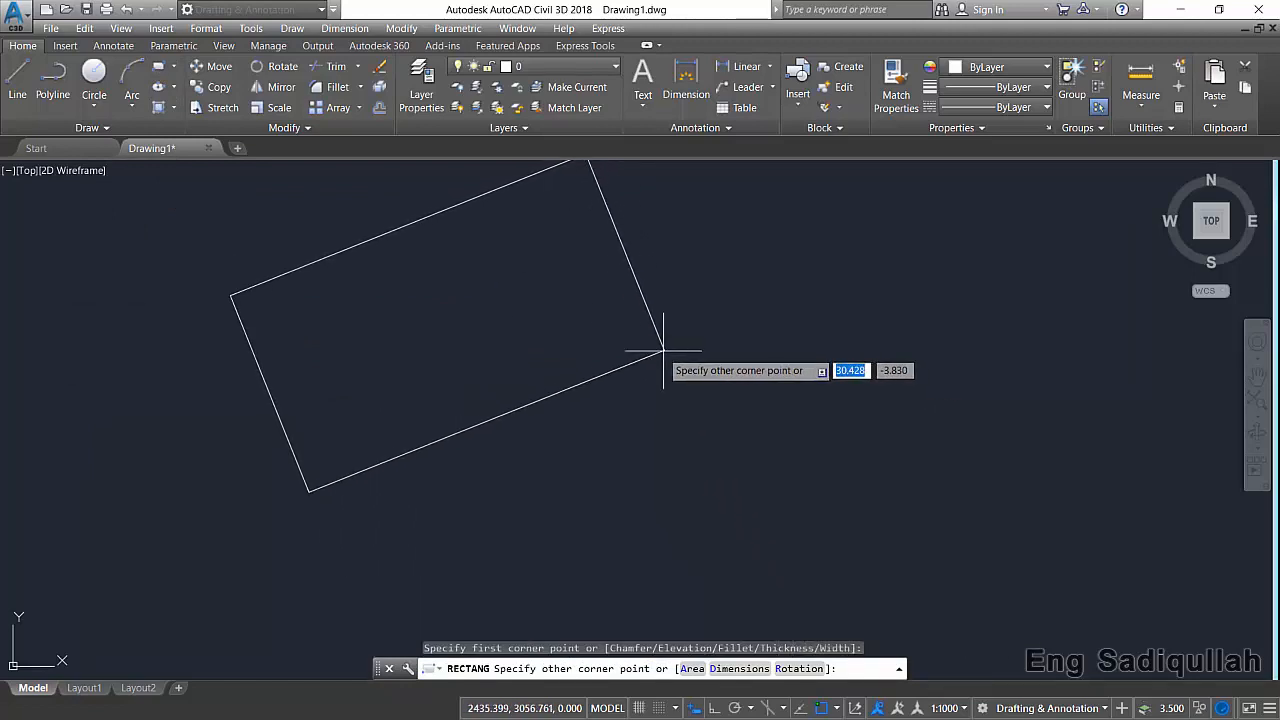
pyautogui.click(617, 324)
pyautogui.moveTo(680, 340); pyautogui.dragTo(647, 406, button='middle')
# Erase the tilted rectangle just drawn in the empty area.
pyautogui.click(692, 289)
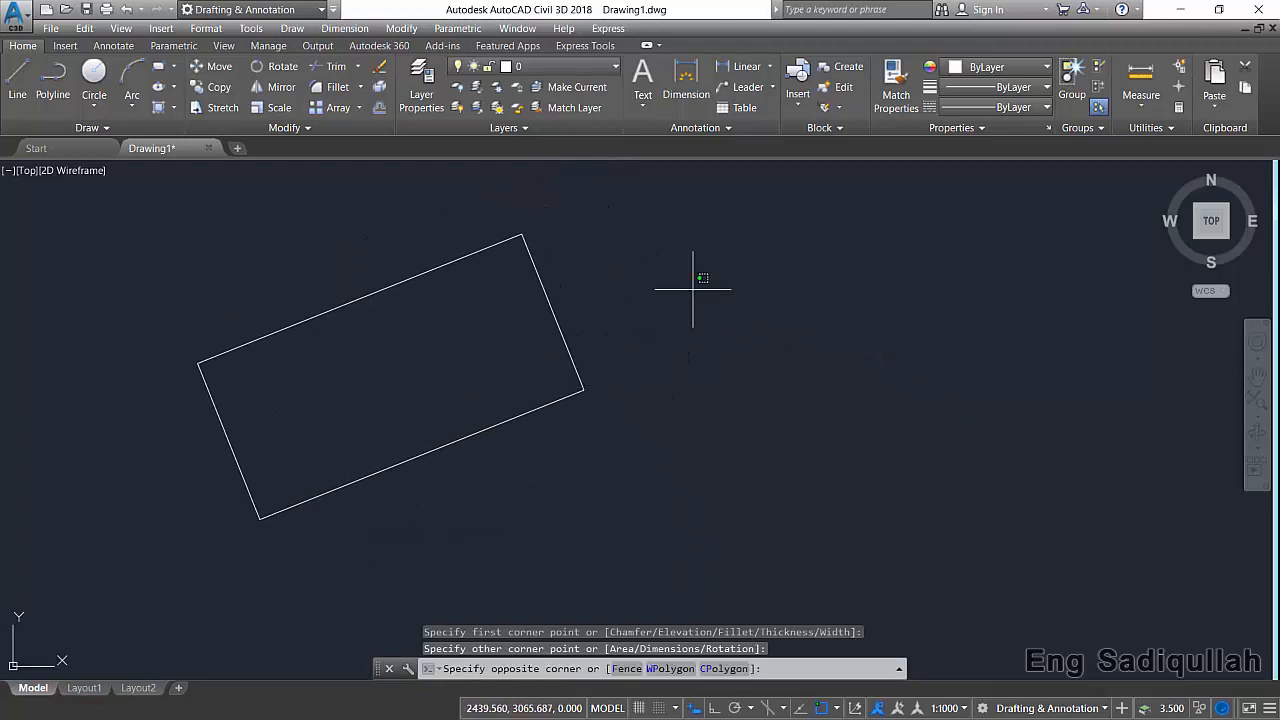
pyautogui.click(400, 307)
pyautogui.write('e')
pyautogui.press('Return')
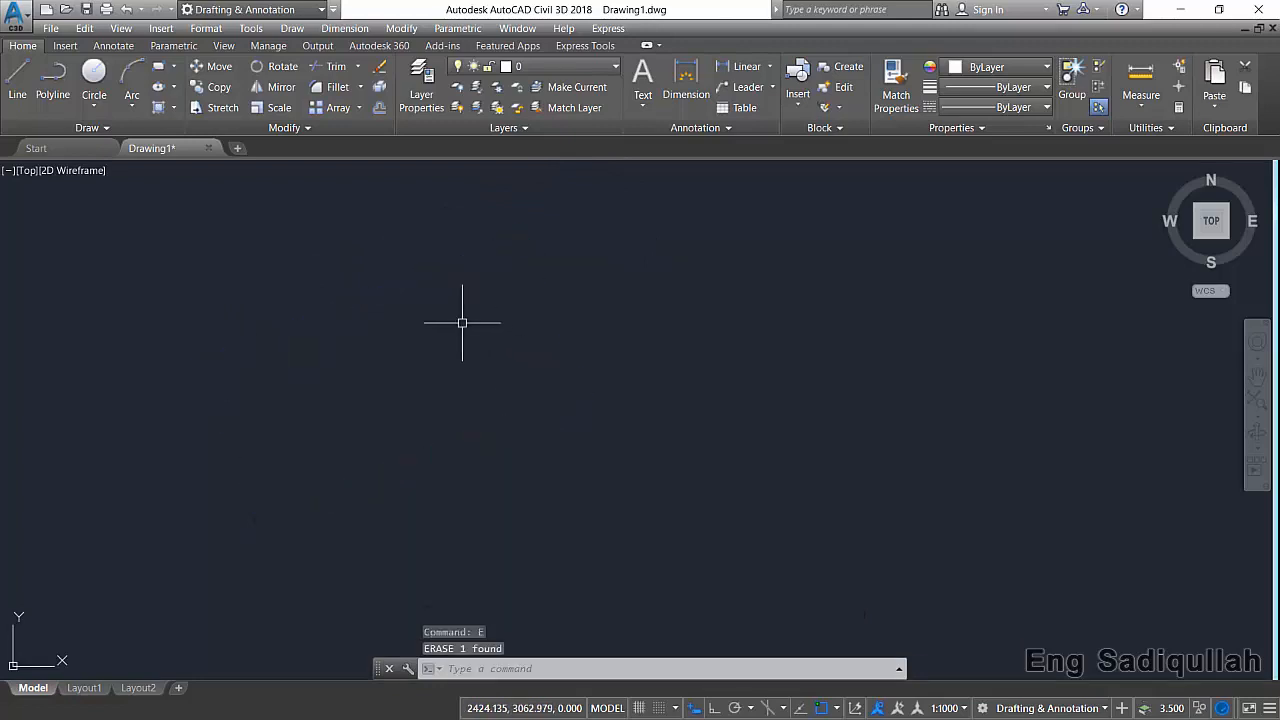
# Draw a rectangle in the empty area with the Rotation option set to 0, placing its opposite corner freehand.
pyautogui.click(158, 66)
pyautogui.click(190, 344)
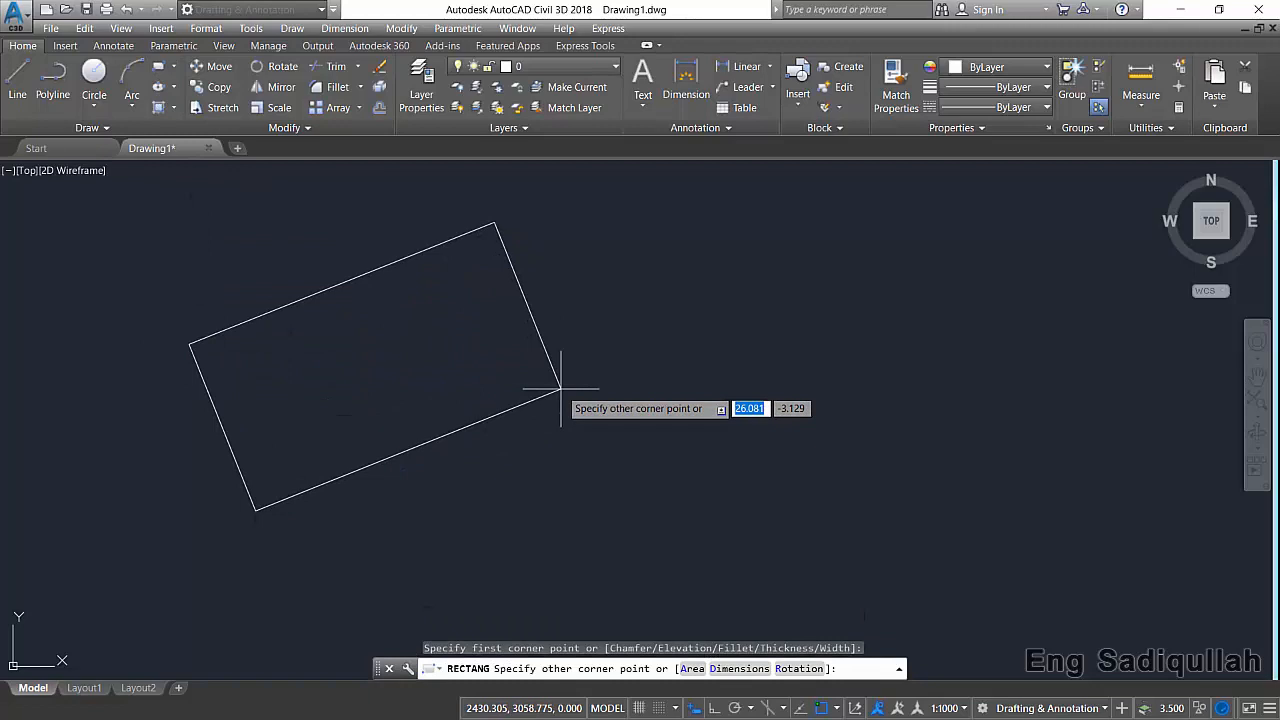
pyautogui.click(800, 669)
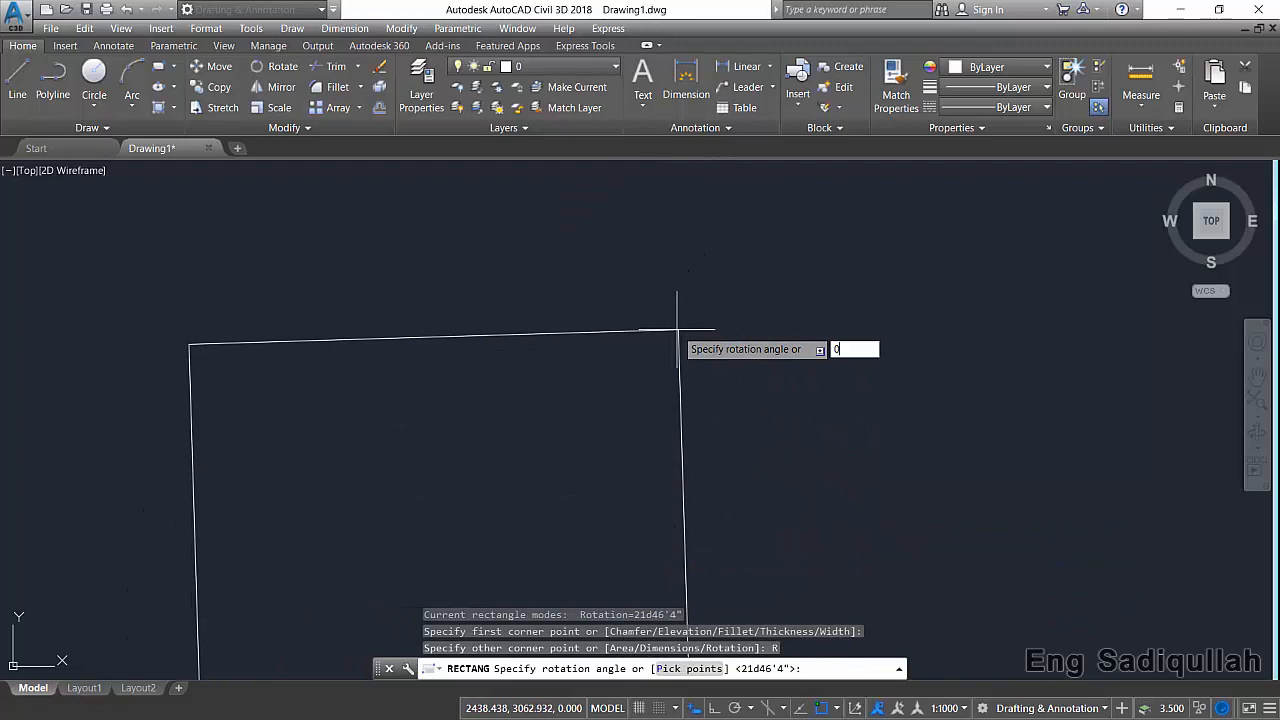
pyautogui.press('Return')
pyautogui.click(766, 226)
pyautogui.moveTo(600, 303); pyautogui.dragTo(617, 341, button='middle')
# Erase the long horizontal rectangle.
pyautogui.click(843, 251)
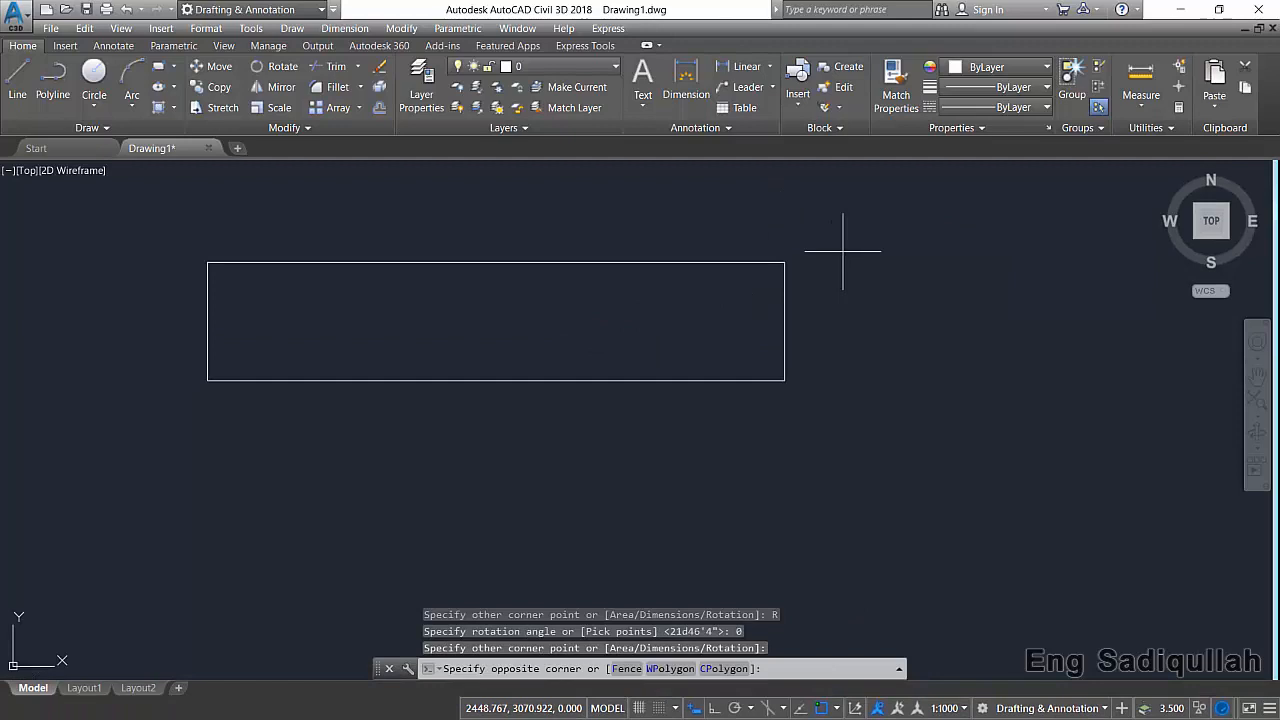
pyautogui.click(765, 292)
pyautogui.write('e')
pyautogui.press('Return')
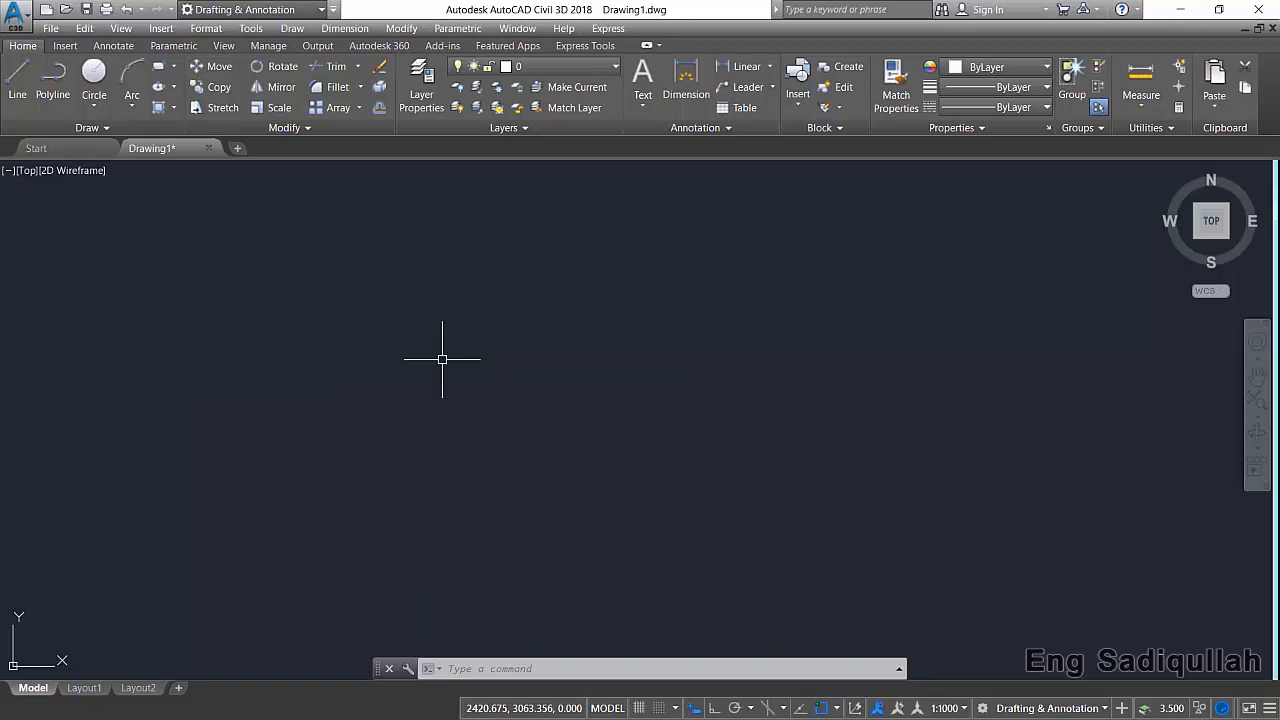
# Draw a line 20 units long at an angle of 30 degrees in the empty area.
pyautogui.click(17, 80)
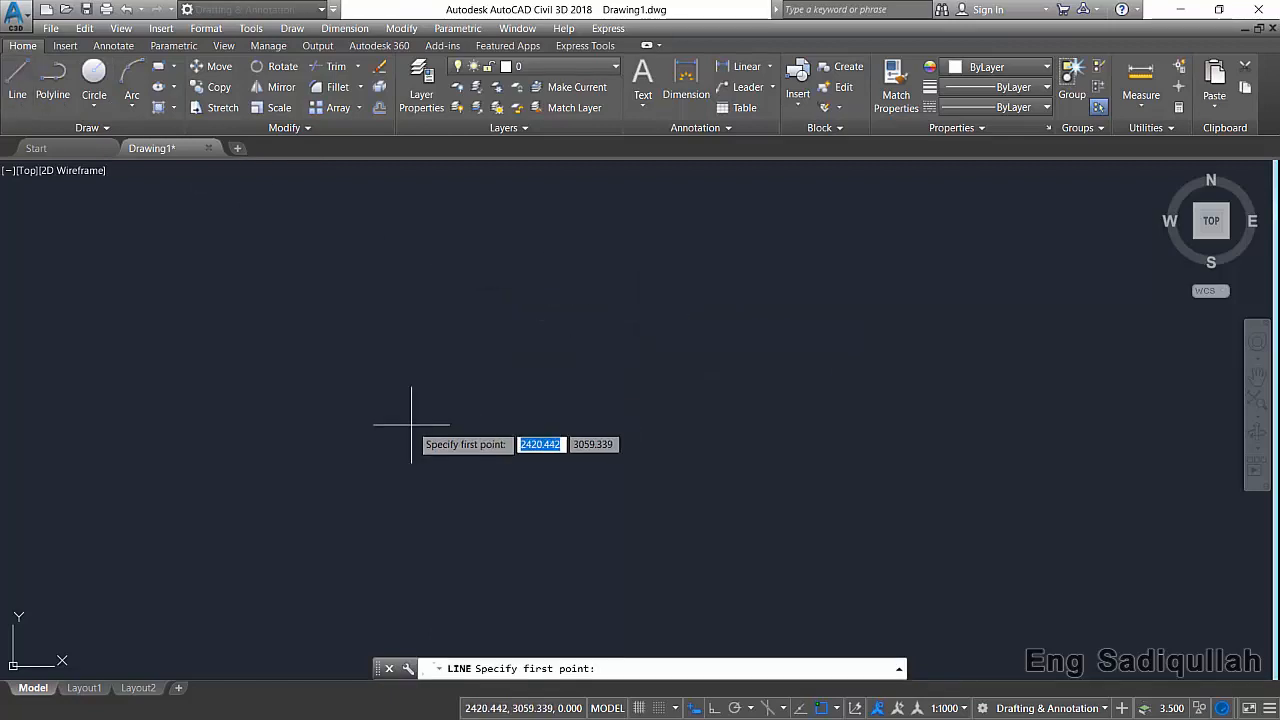
pyautogui.click(297, 458)
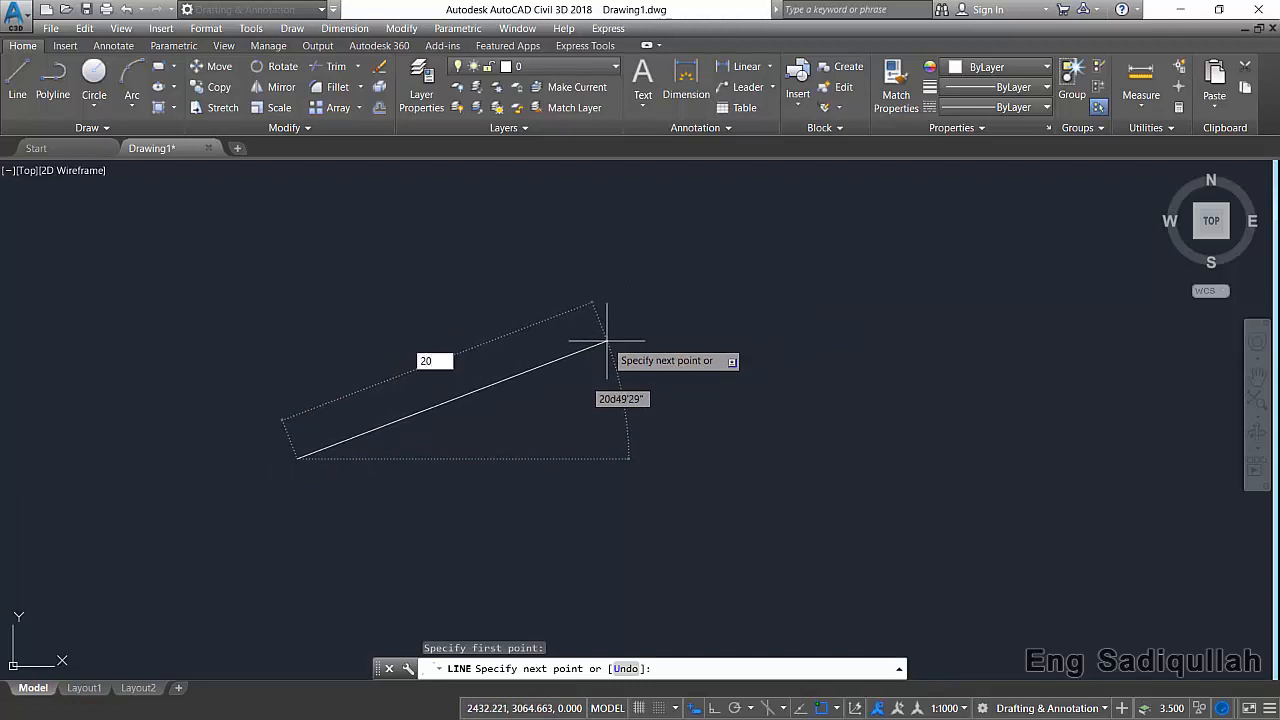
pyautogui.write('20')
pyautogui.press('Tab')
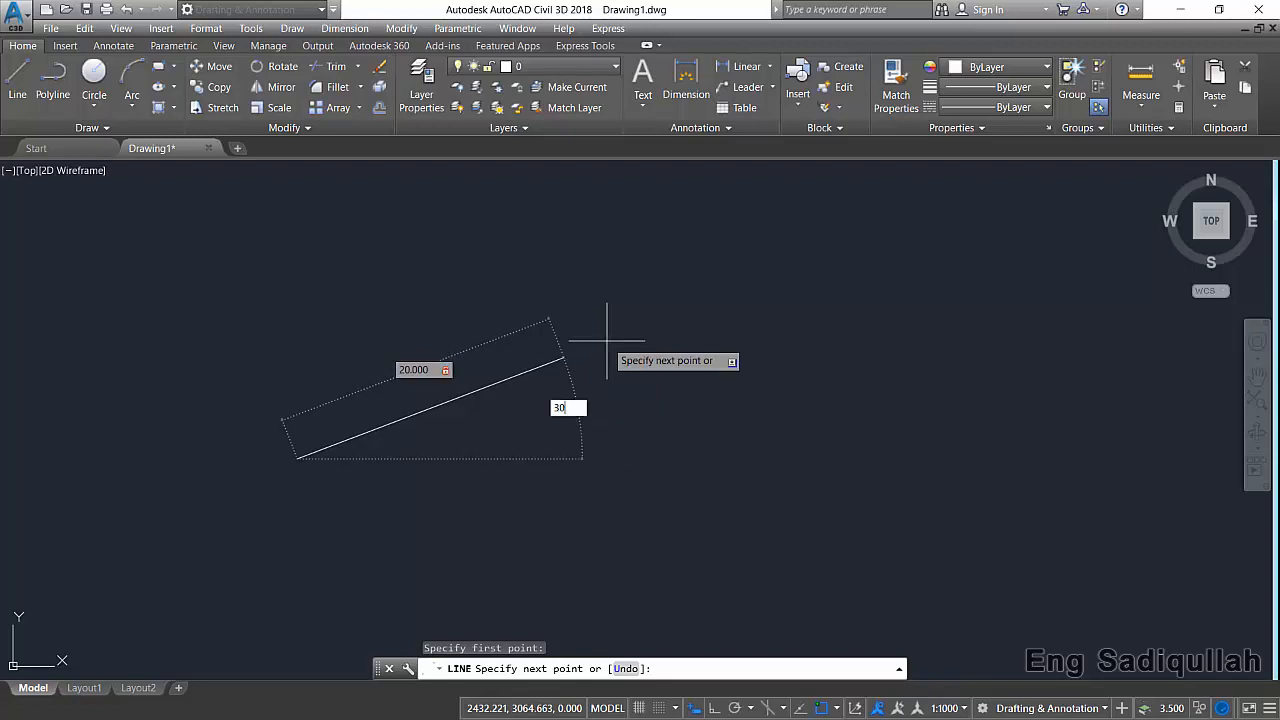
pyautogui.write('30')
pyautogui.press('Return')
pyautogui.press('Return')
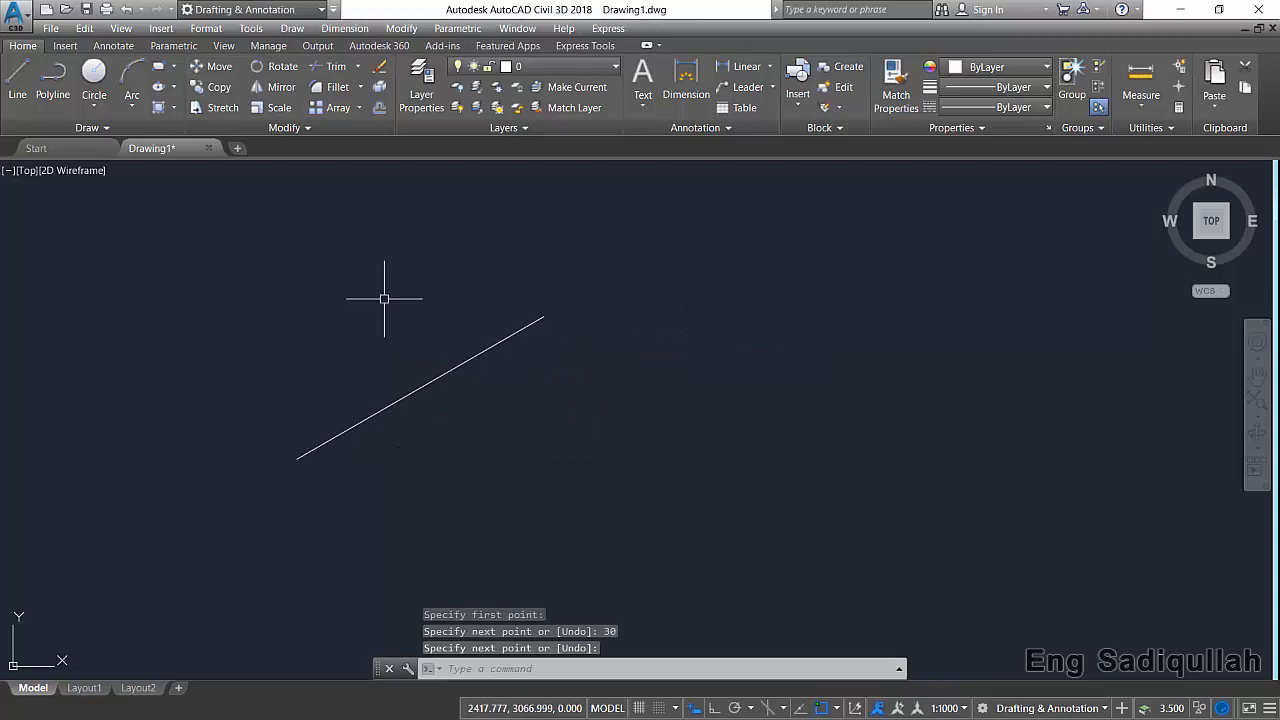
# Draw an unrotated rectangle between the two endpoints of the 30-degree line so the line forms its diagonal, and select the line.
pyautogui.click(158, 68)
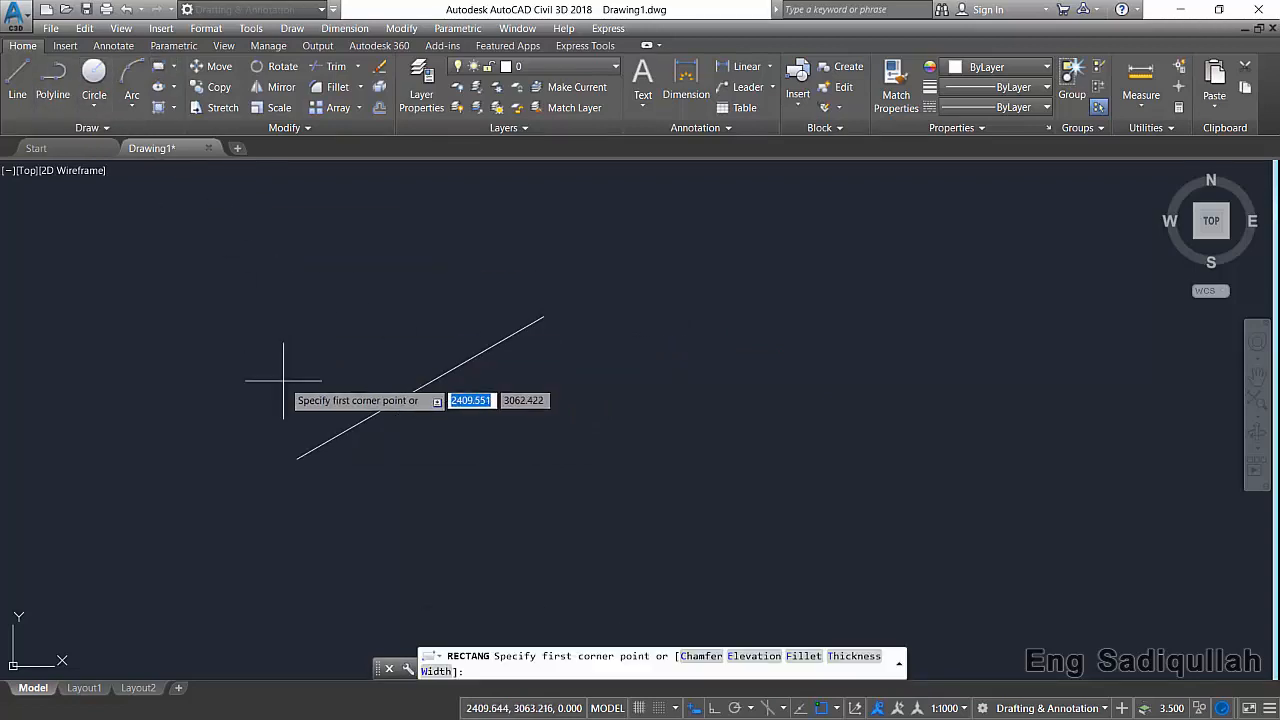
pyautogui.click(297, 459)
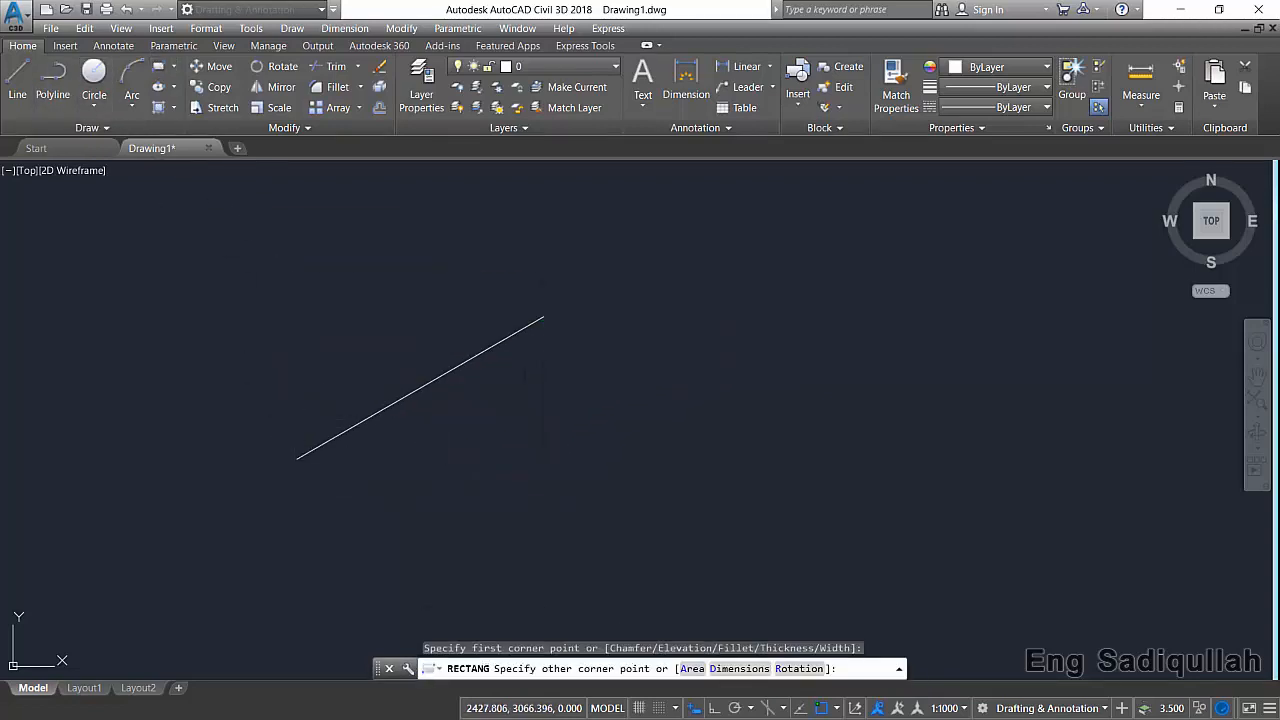
pyautogui.click(543, 317)
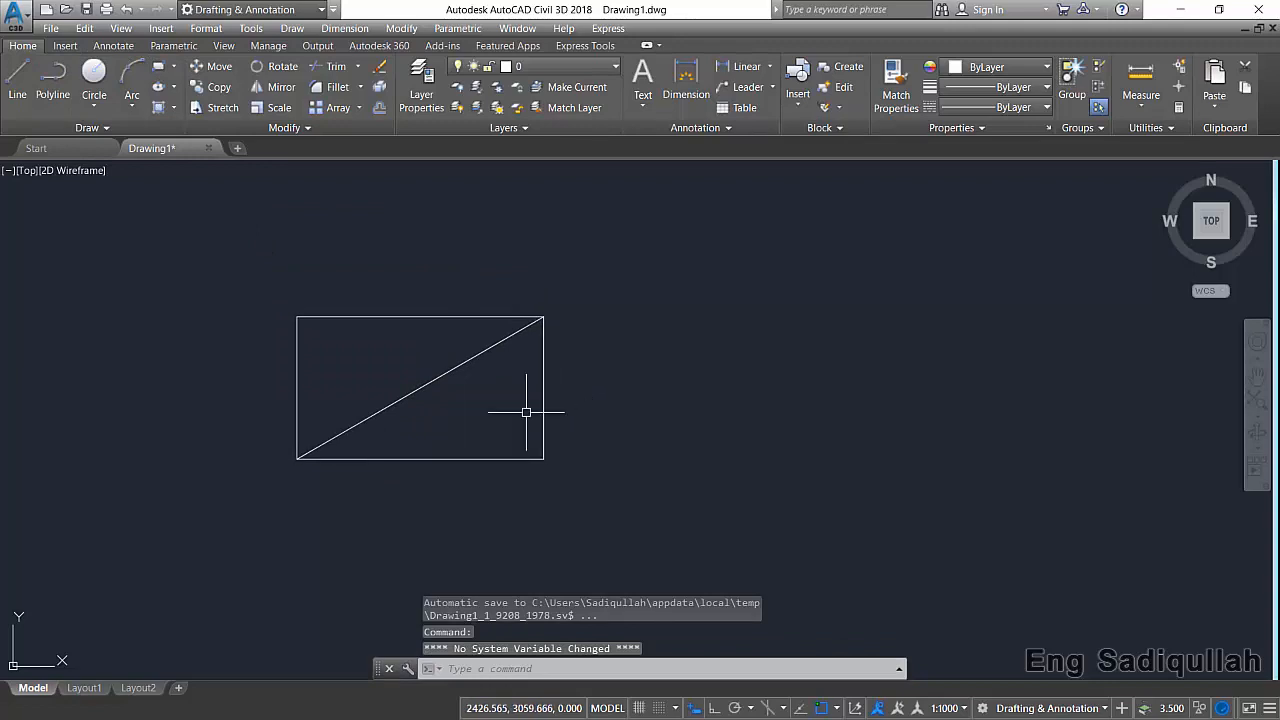
pyautogui.click(438, 377)
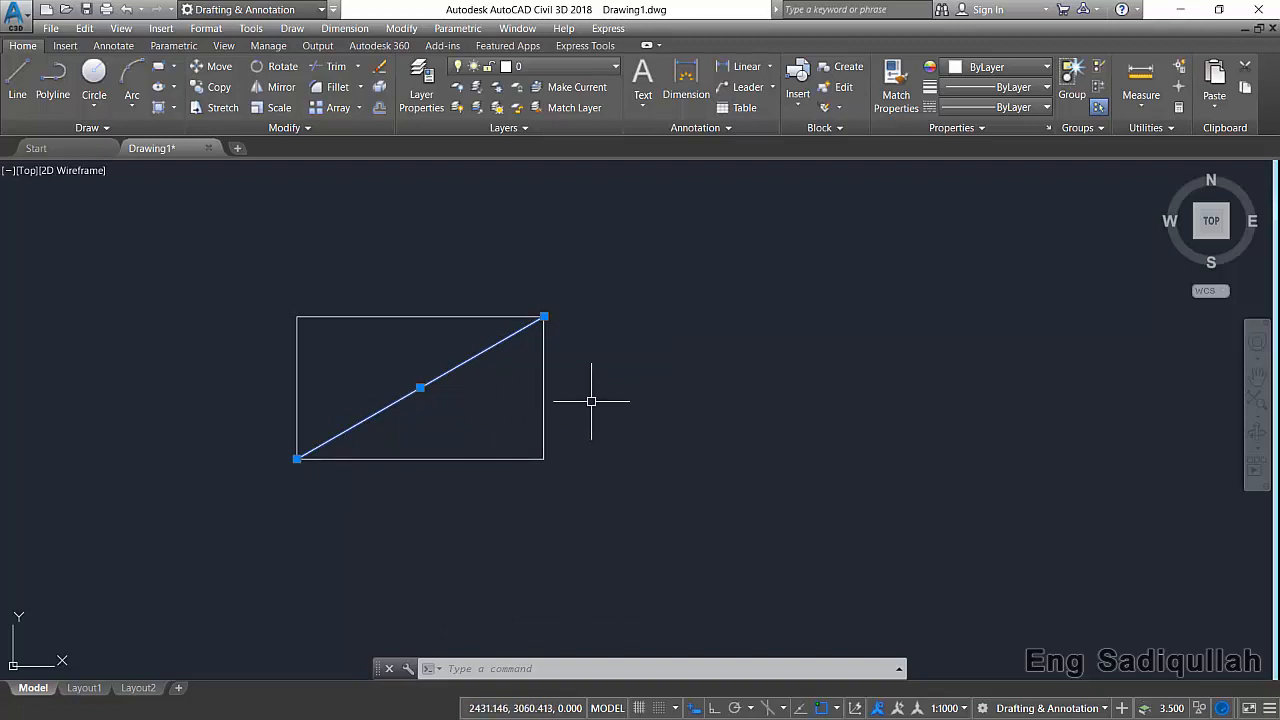
pyautogui.moveTo(589, 401); pyautogui.dragTo(502, 357, button='middle')
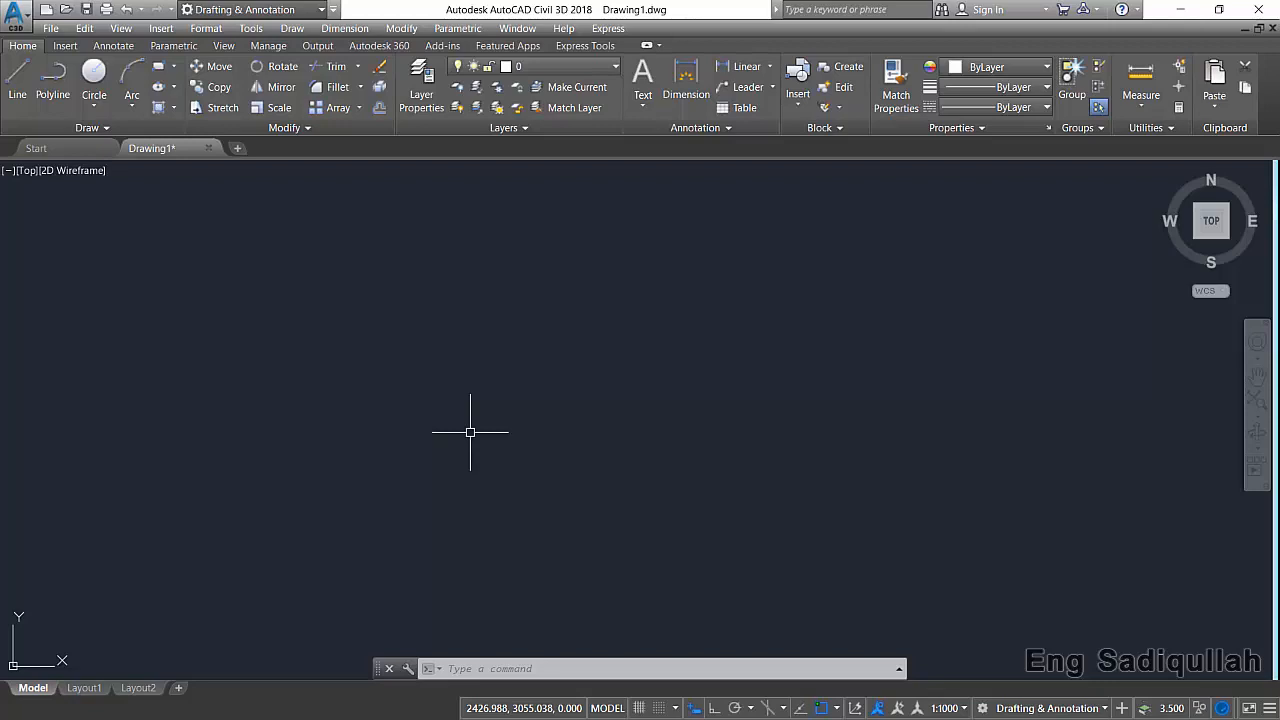
# Draw a four-sided polygon inscribed in a circle, placed freehand with a radius of about 12.6.
pyautogui.click(173, 66)
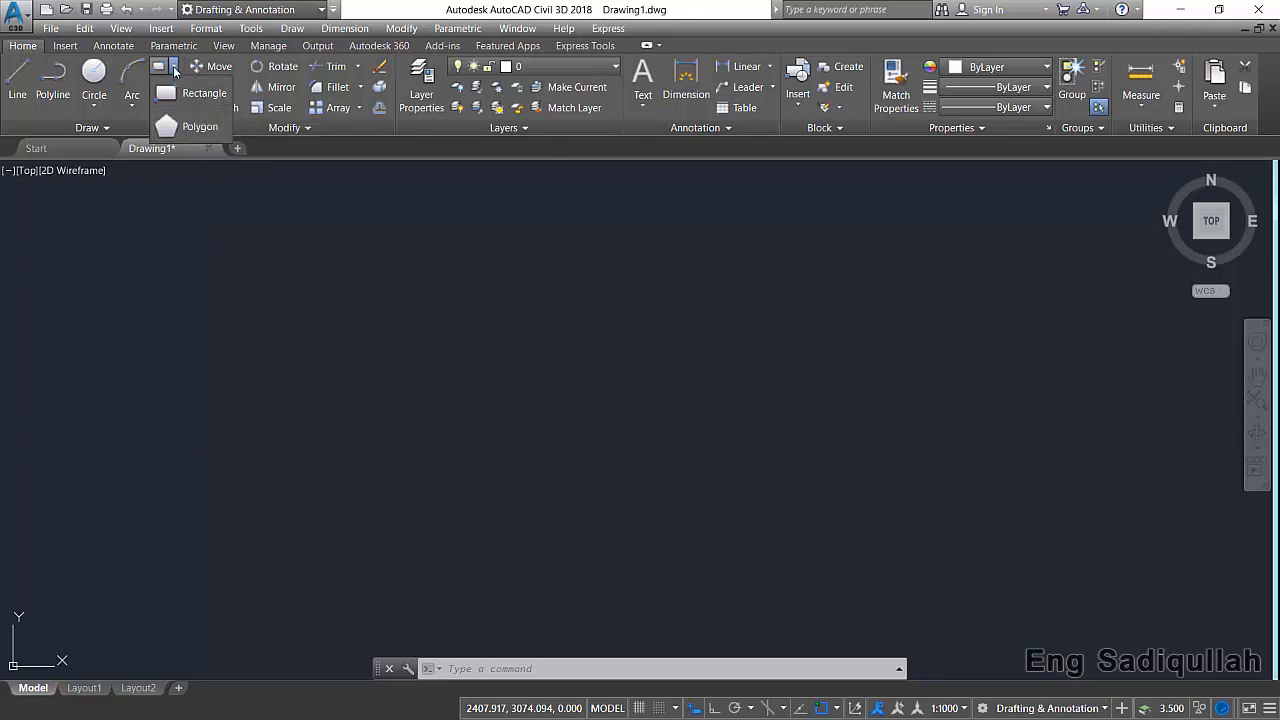
pyautogui.click(199, 126)
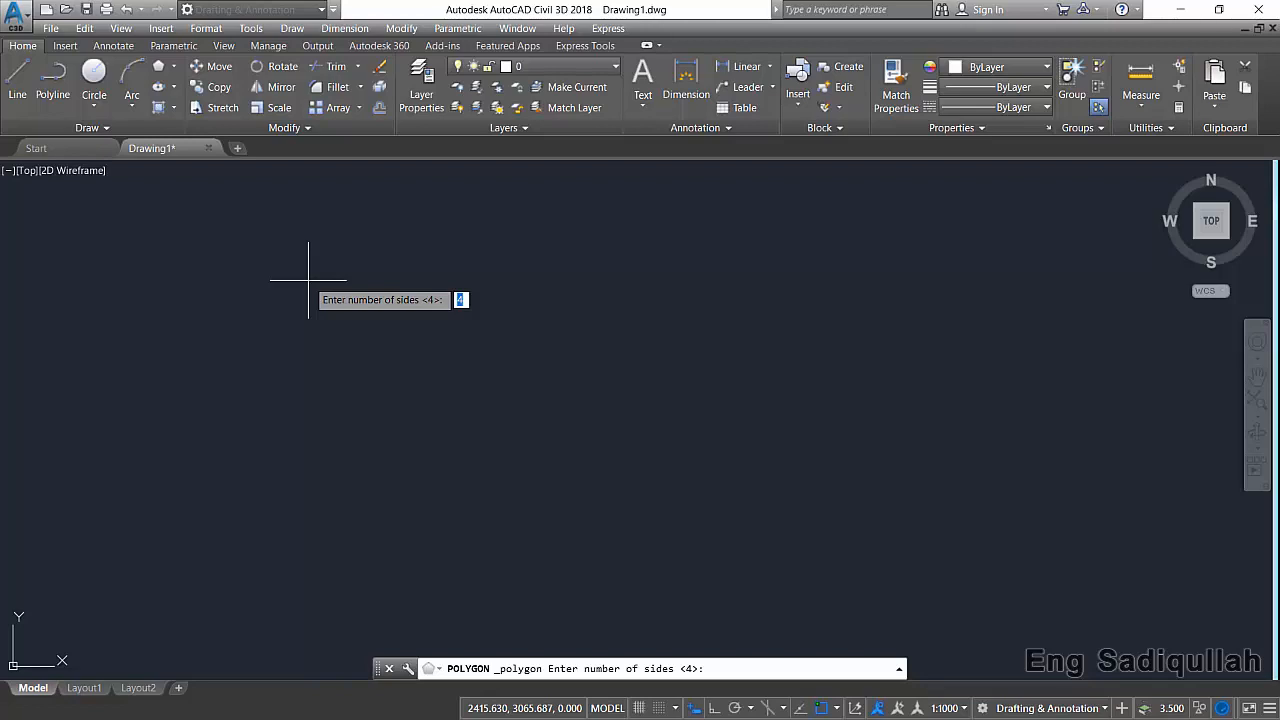
pyautogui.press('Return')
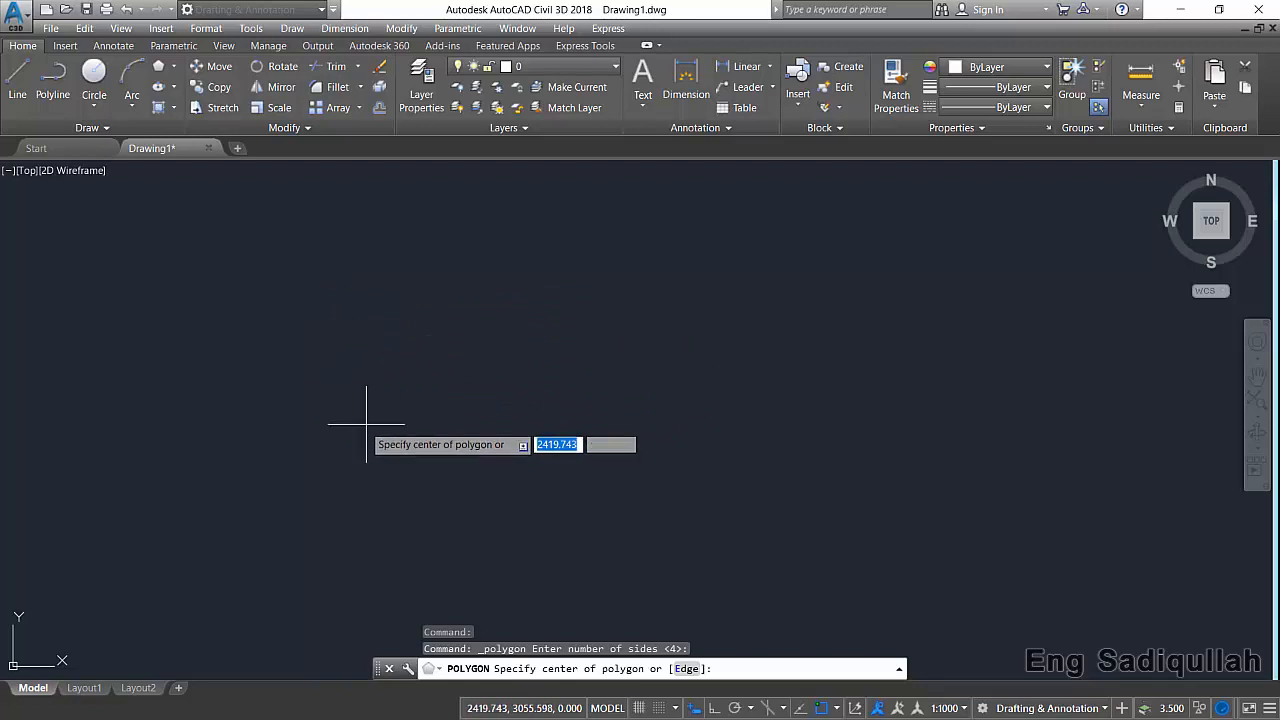
pyautogui.click(306, 465)
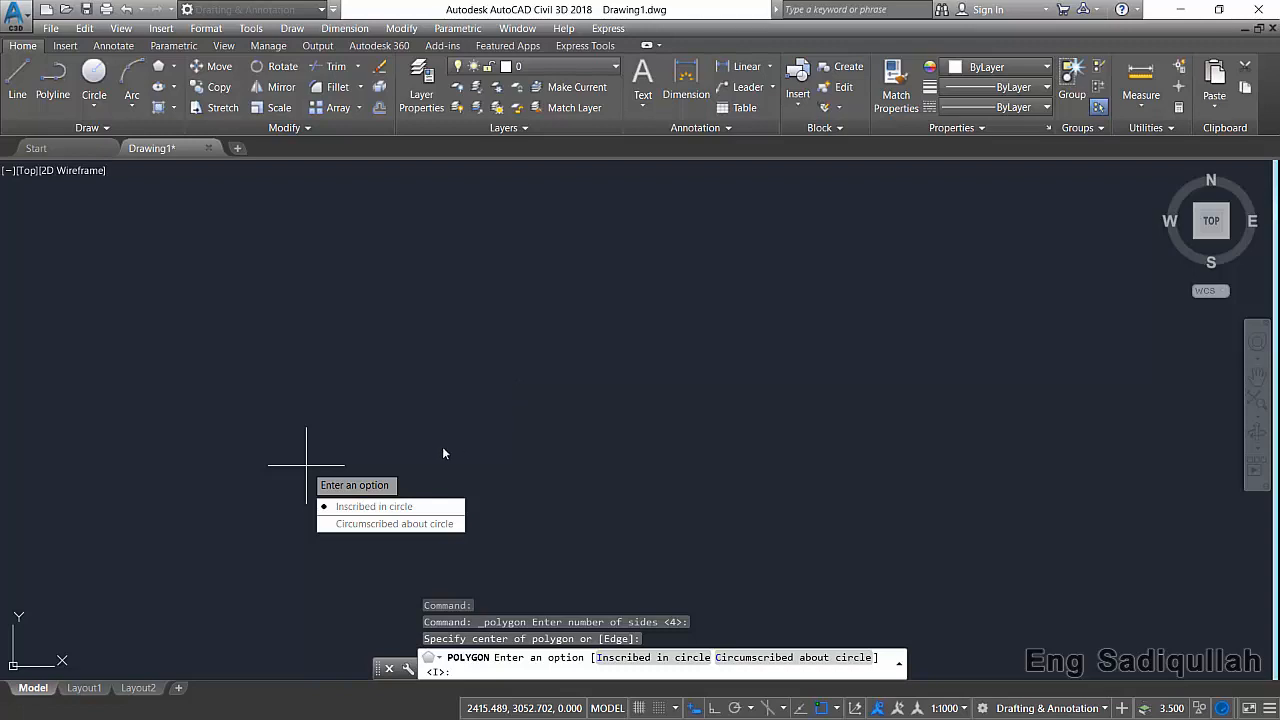
pyautogui.click(387, 506)
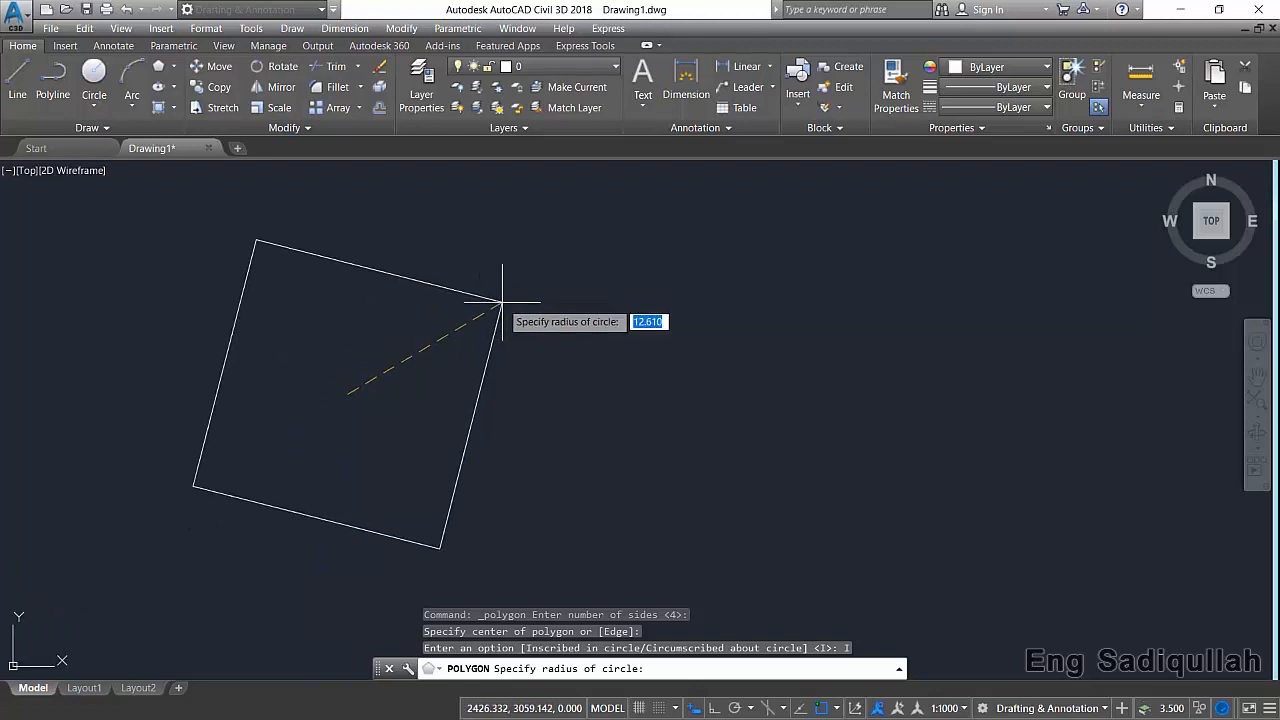
pyautogui.click(502, 301)
# Erase the four-sided polygon.
pyautogui.click(560, 257)
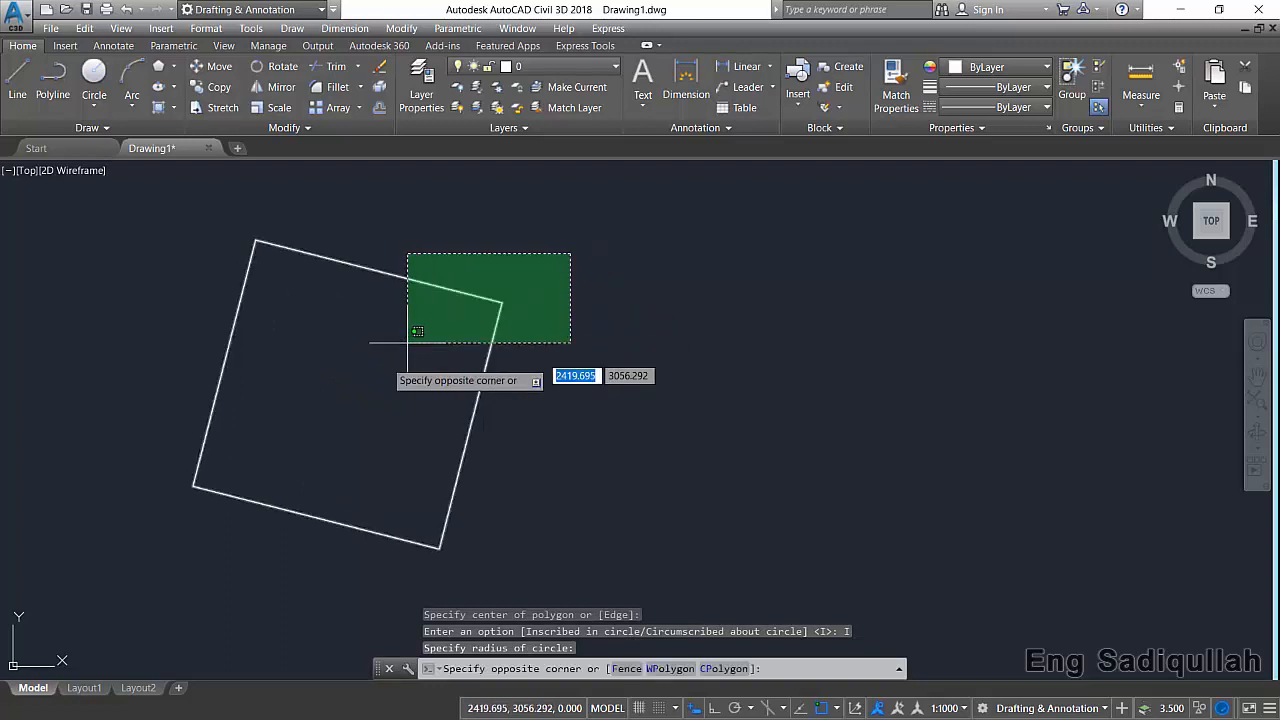
pyautogui.click(379, 365)
pyautogui.press('Delete')
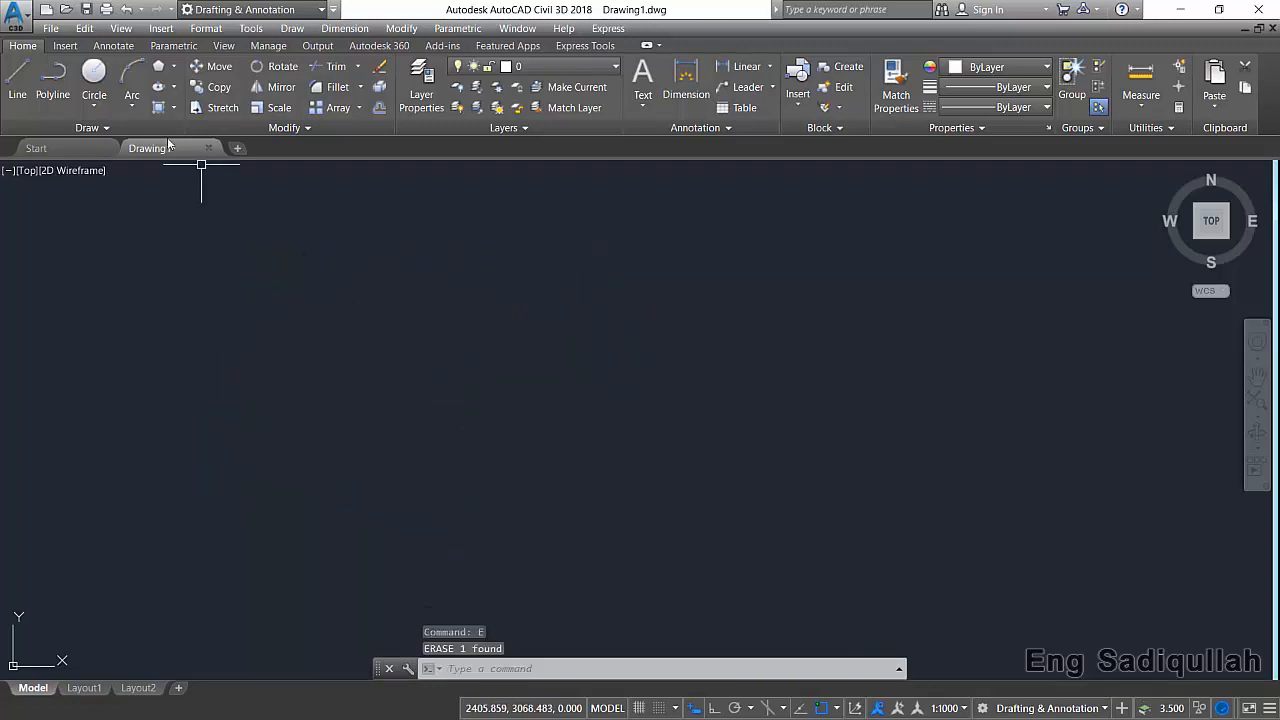
# Draw a circle with a radius of 12 in the empty area.
pyautogui.click(94, 80)
pyautogui.click(316, 343)
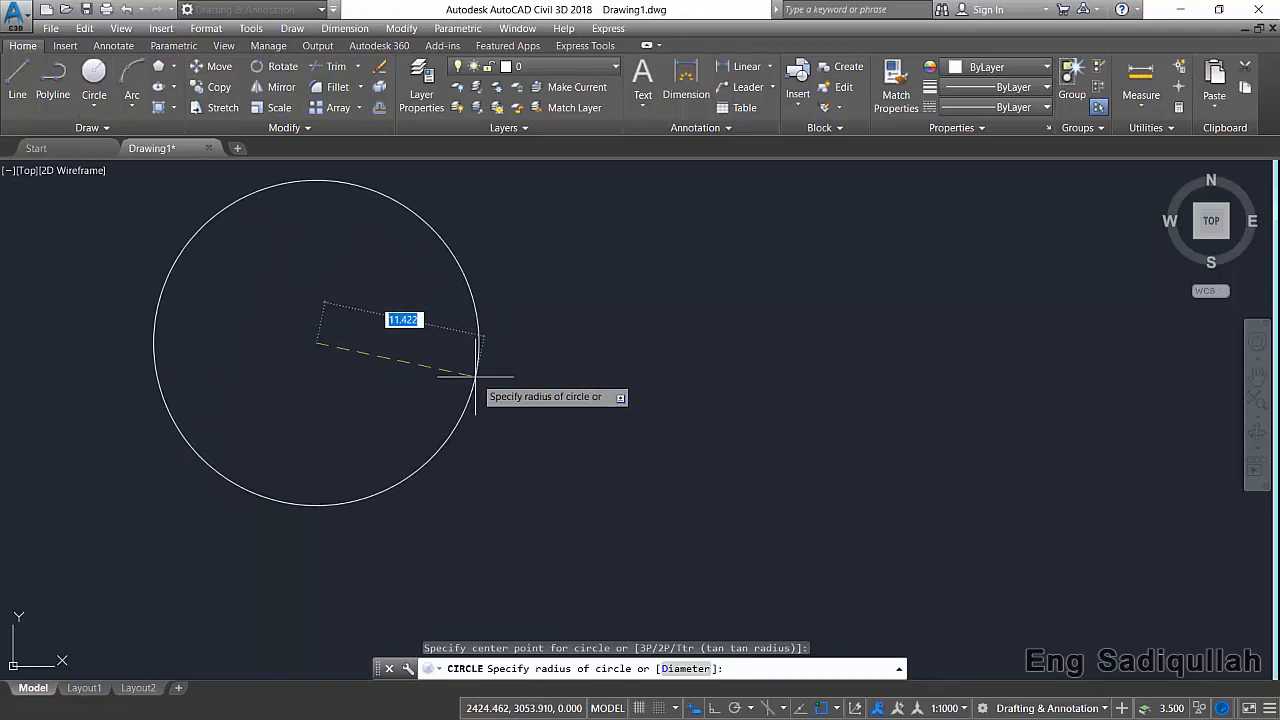
pyautogui.write('12')
pyautogui.press('Return')
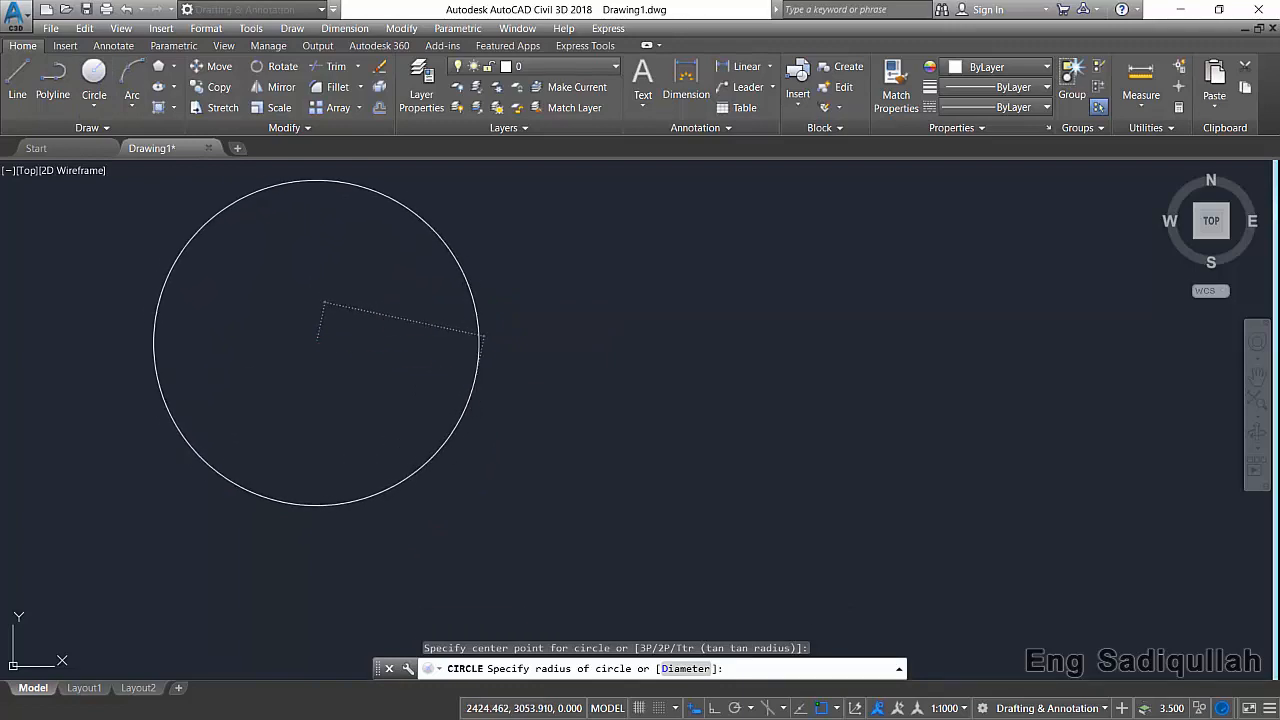
pyautogui.moveTo(437, 354); pyautogui.dragTo(452, 379, button='middle')
# Copy the circle horizontally about 38 units to the right with Ortho mode constraining the displacement.
pyautogui.click(561, 292)
pyautogui.click(403, 337)
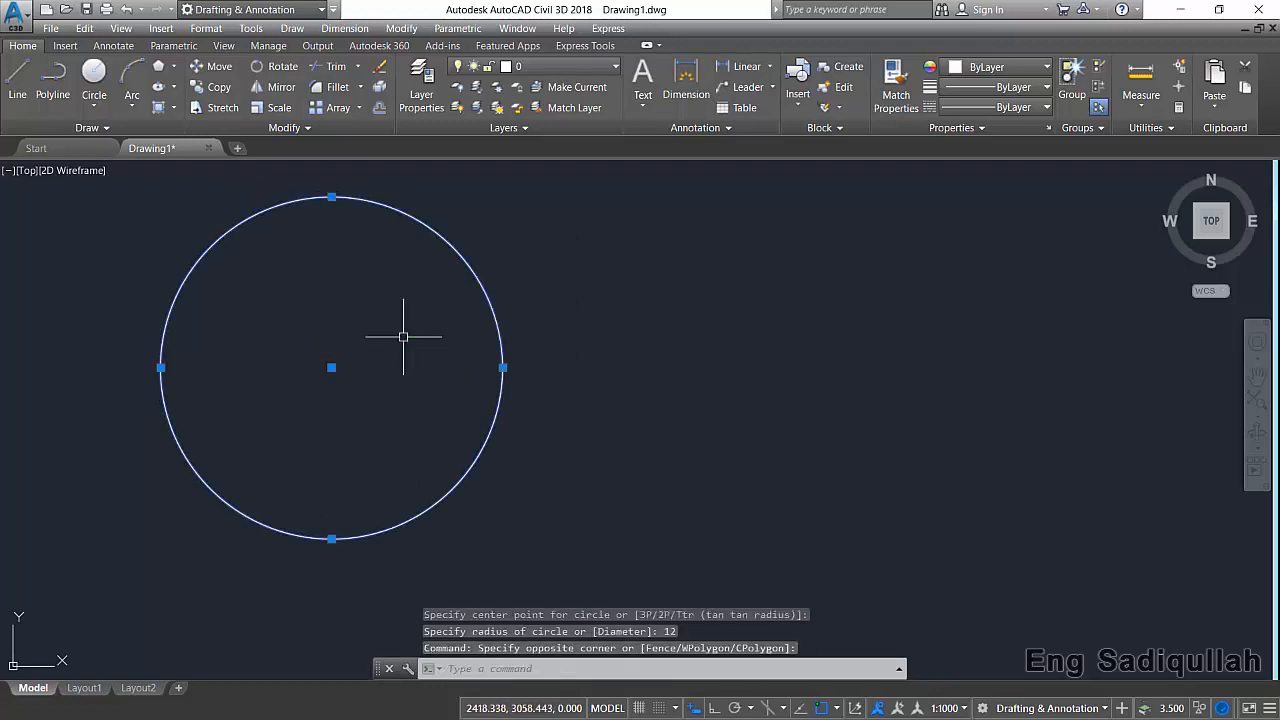
pyautogui.write('co')
pyautogui.press('Return')
pyautogui.click(551, 535)
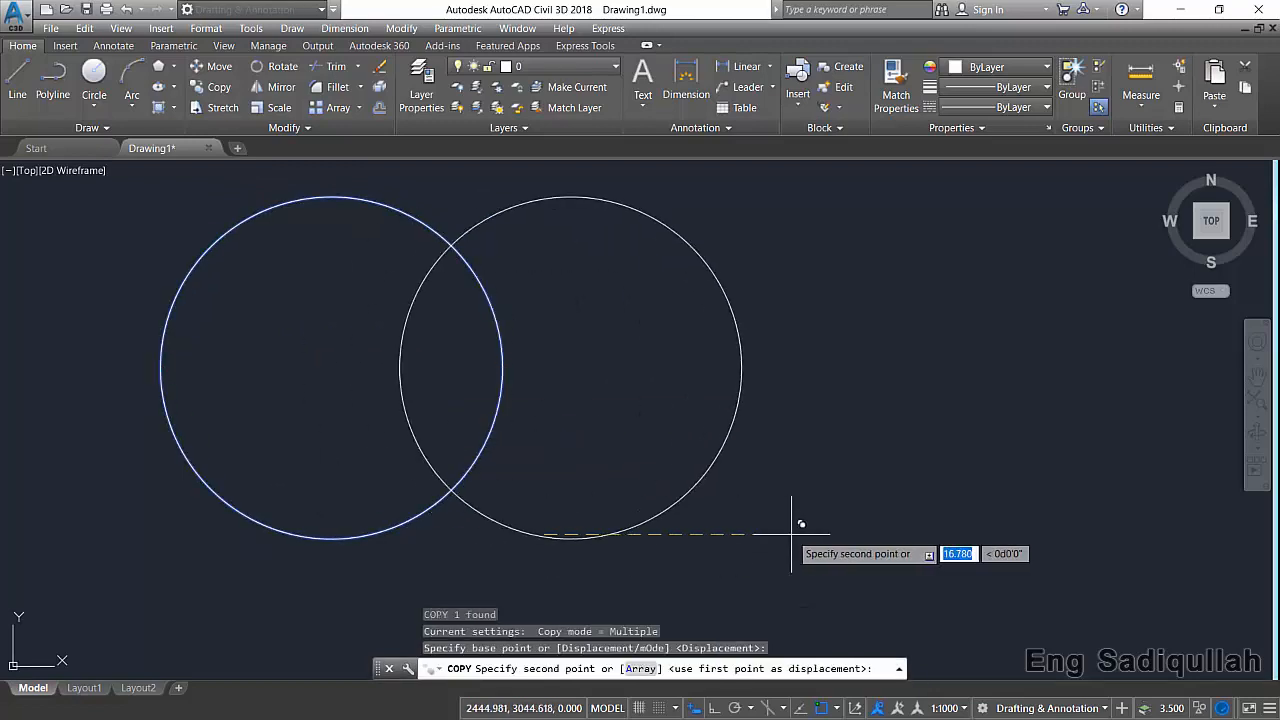
pyautogui.press('F8')
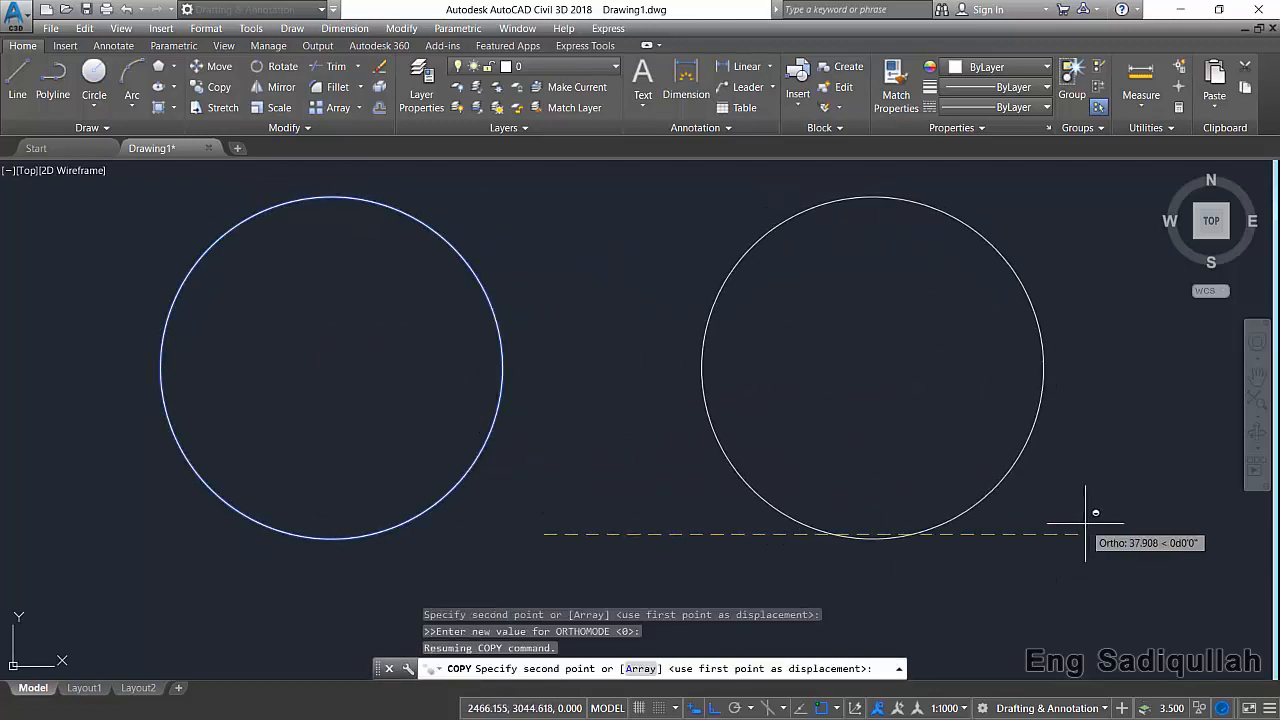
pyautogui.keyDown('shift'); pyautogui.click(1087, 523); pyautogui.keyUp('shift')
pyautogui.press('Return')
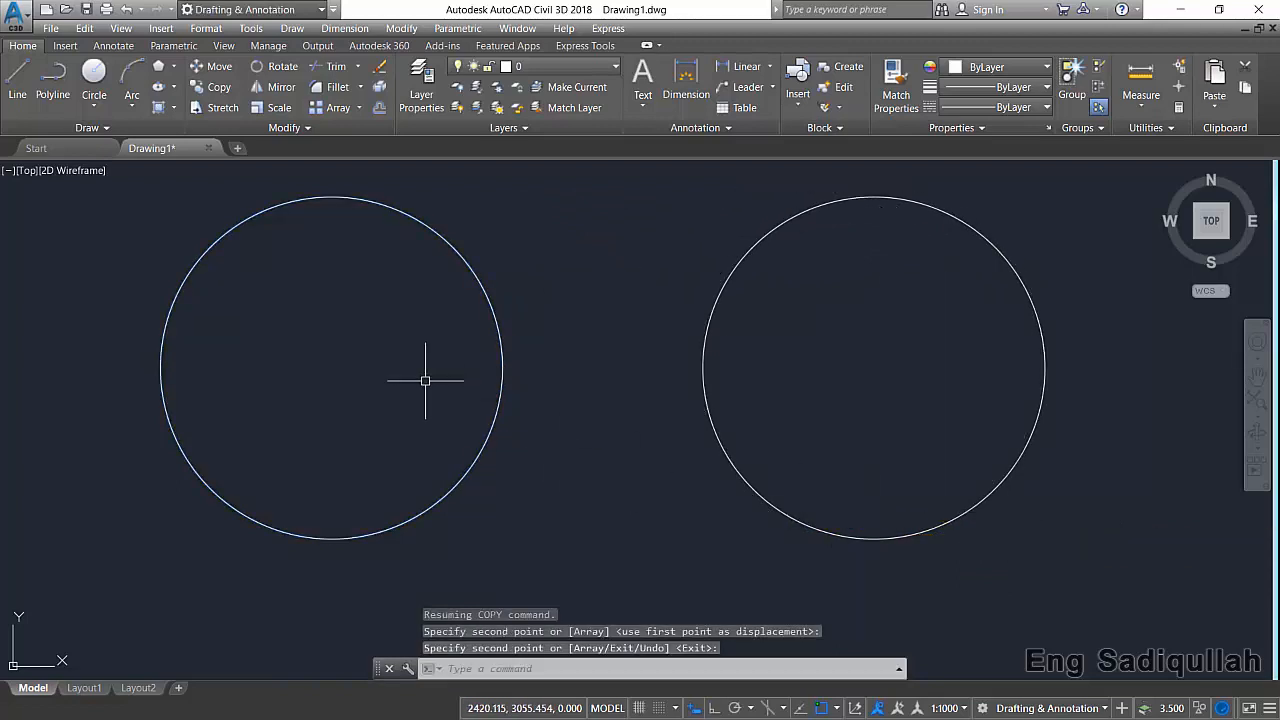
pyautogui.click(174, 67)
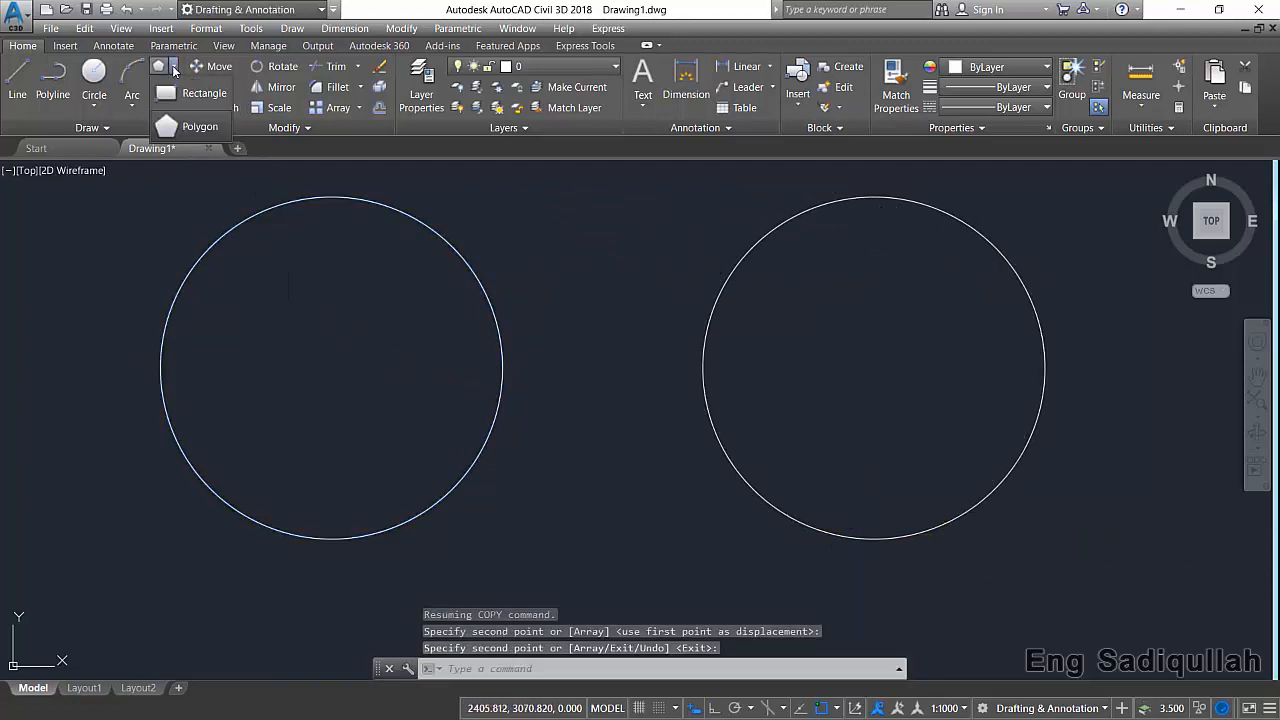
pyautogui.click(195, 126)
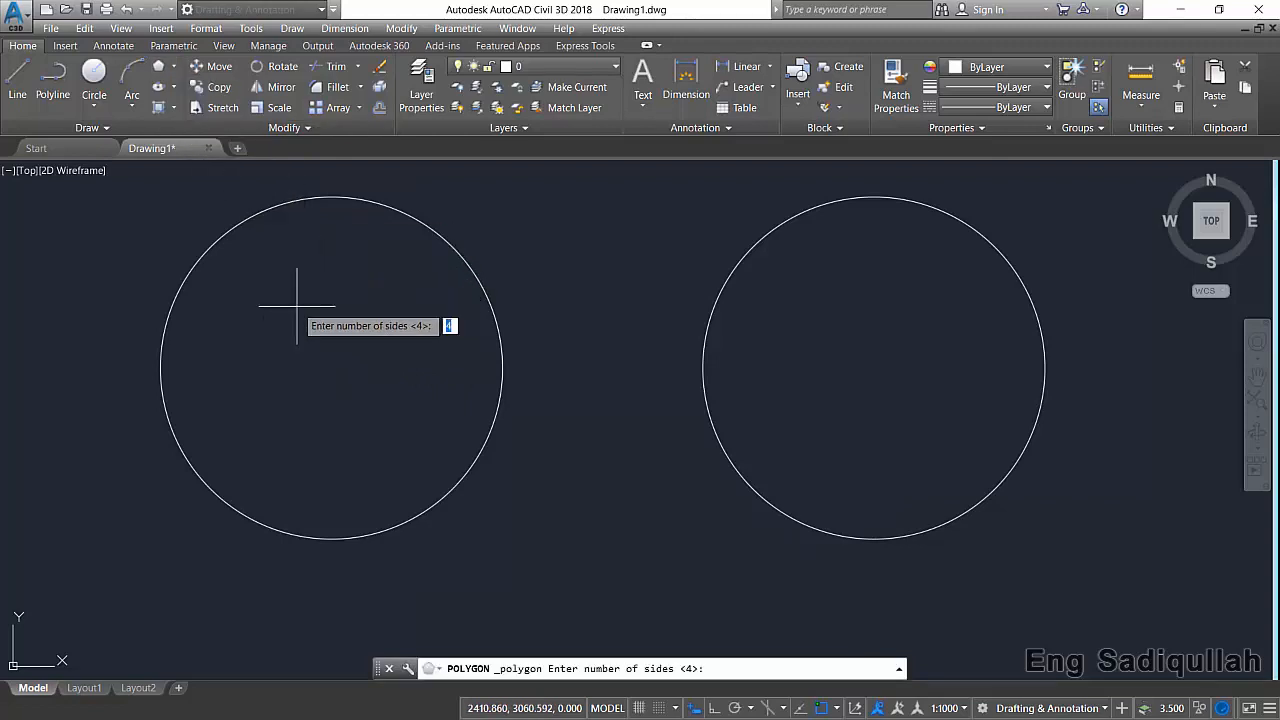
pyautogui.write('6')
pyautogui.press('Return')
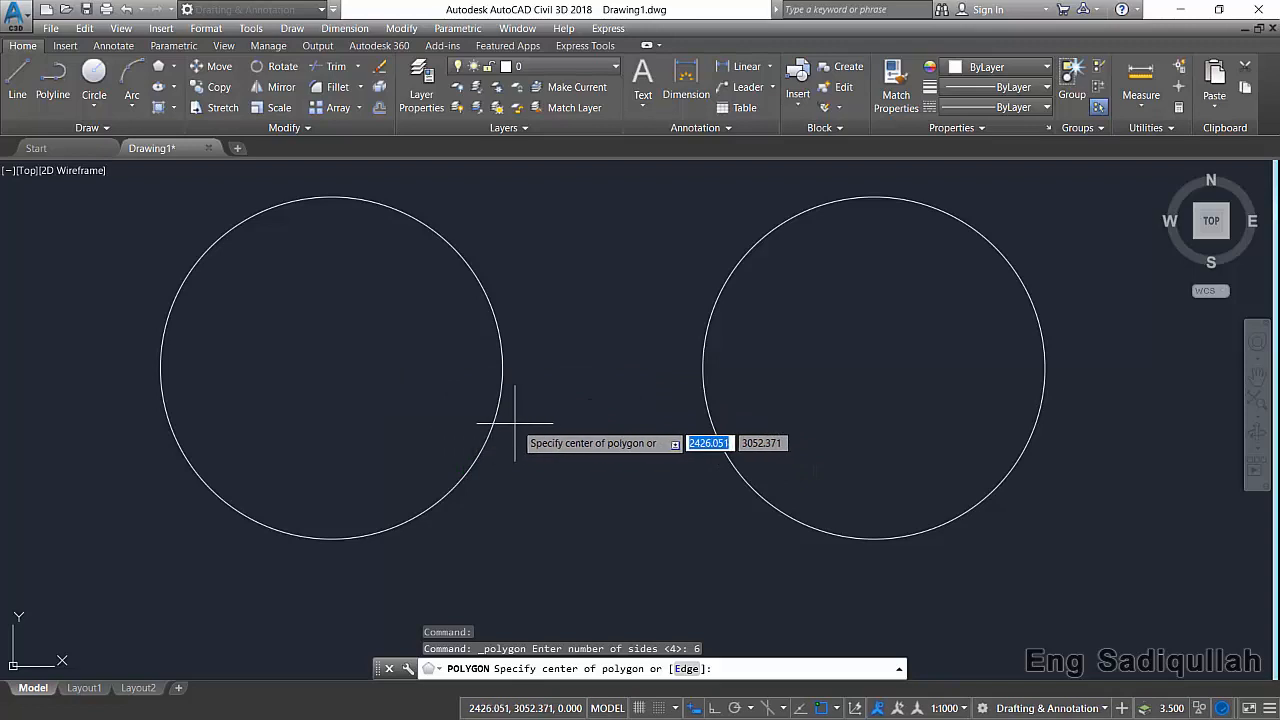
pyautogui.click(837, 709)
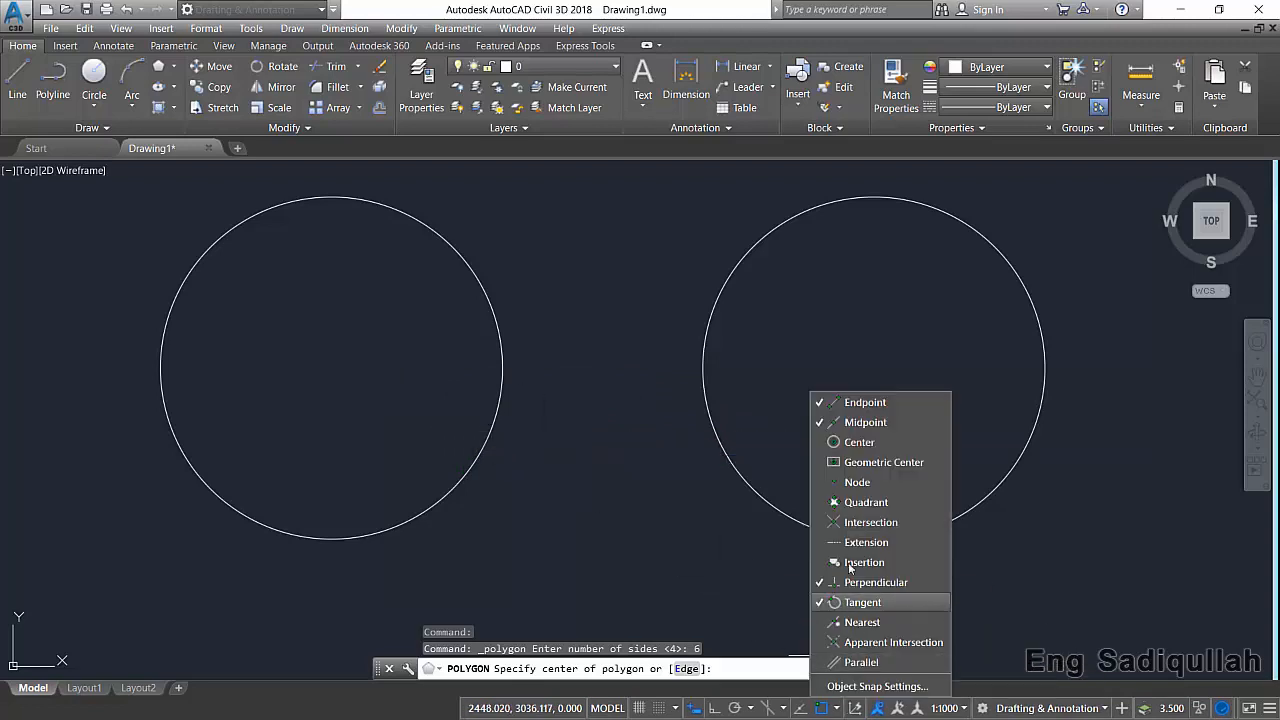
pyautogui.click(602, 508)
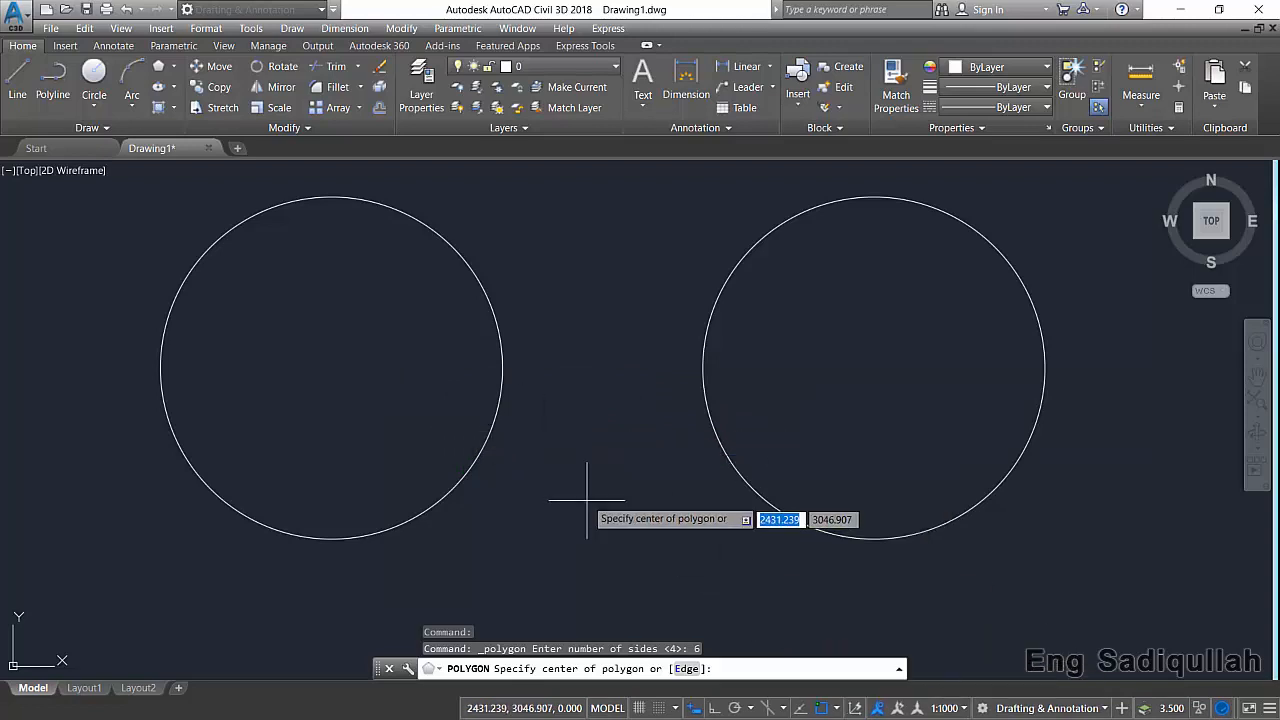
pyautogui.keyDown('shift'); pyautogui.rightClick(589, 351); pyautogui.keyUp('shift')
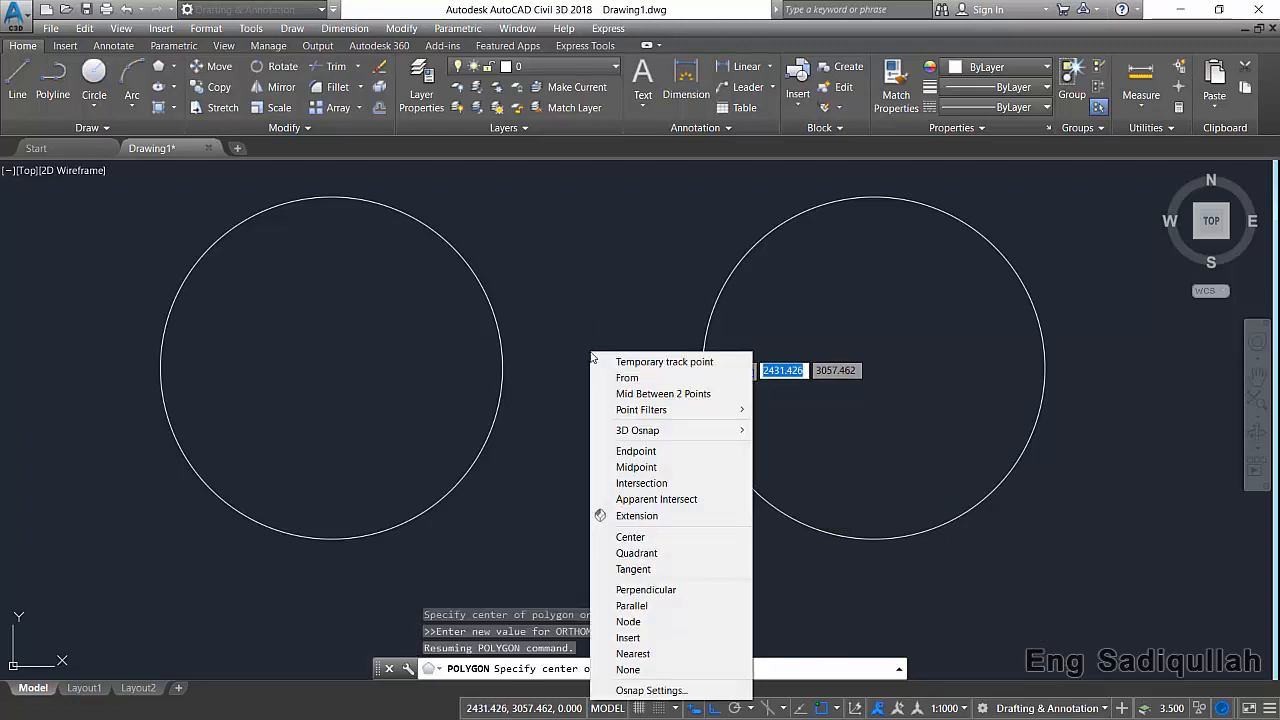
pyautogui.click(640, 556)
pyautogui.click(527, 530)
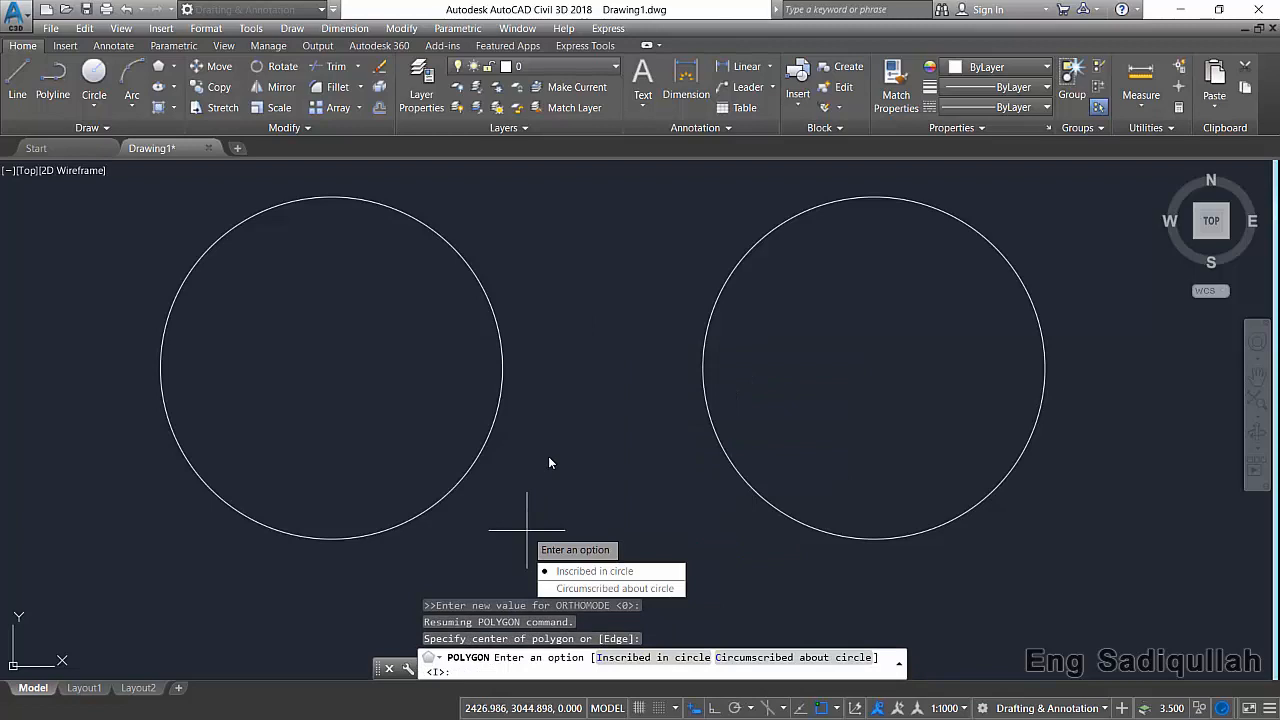
pyautogui.press('Escape')
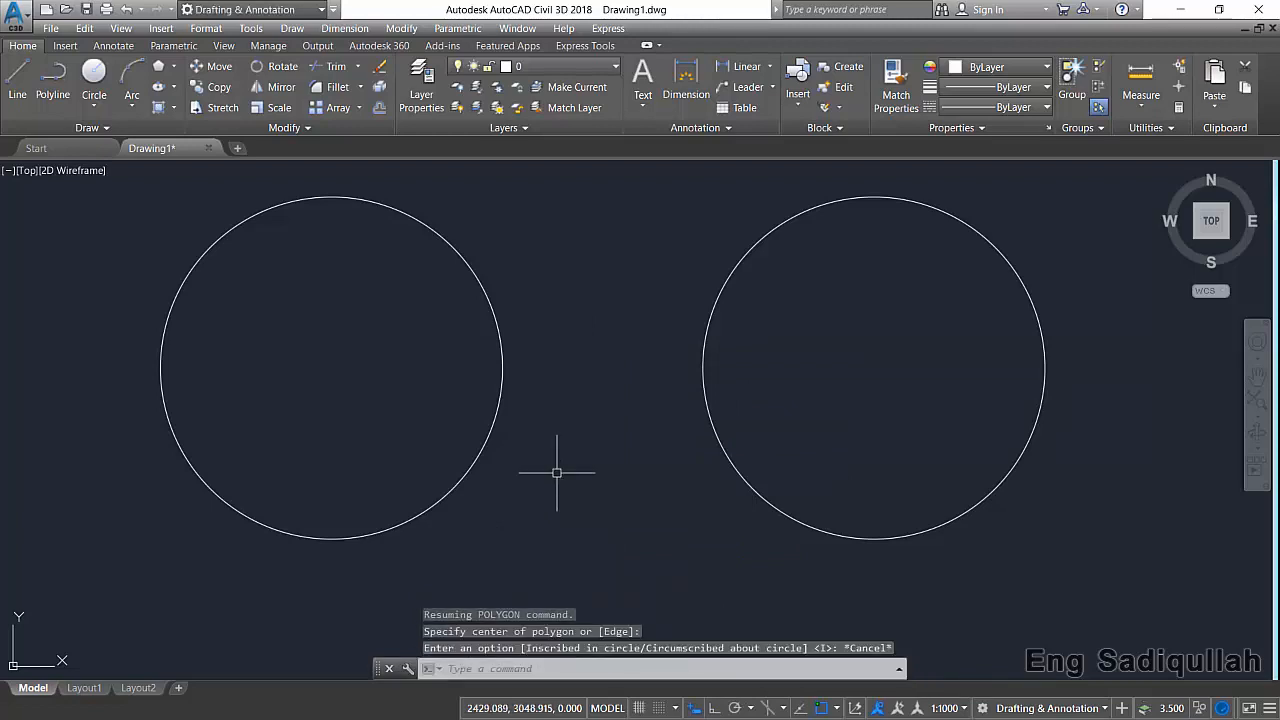
# Draw a six-sided polygon inscribed in the original circle, centred on it by the Center snap, with one vertex on the circle's right quadrant.
pyautogui.click(158, 66)
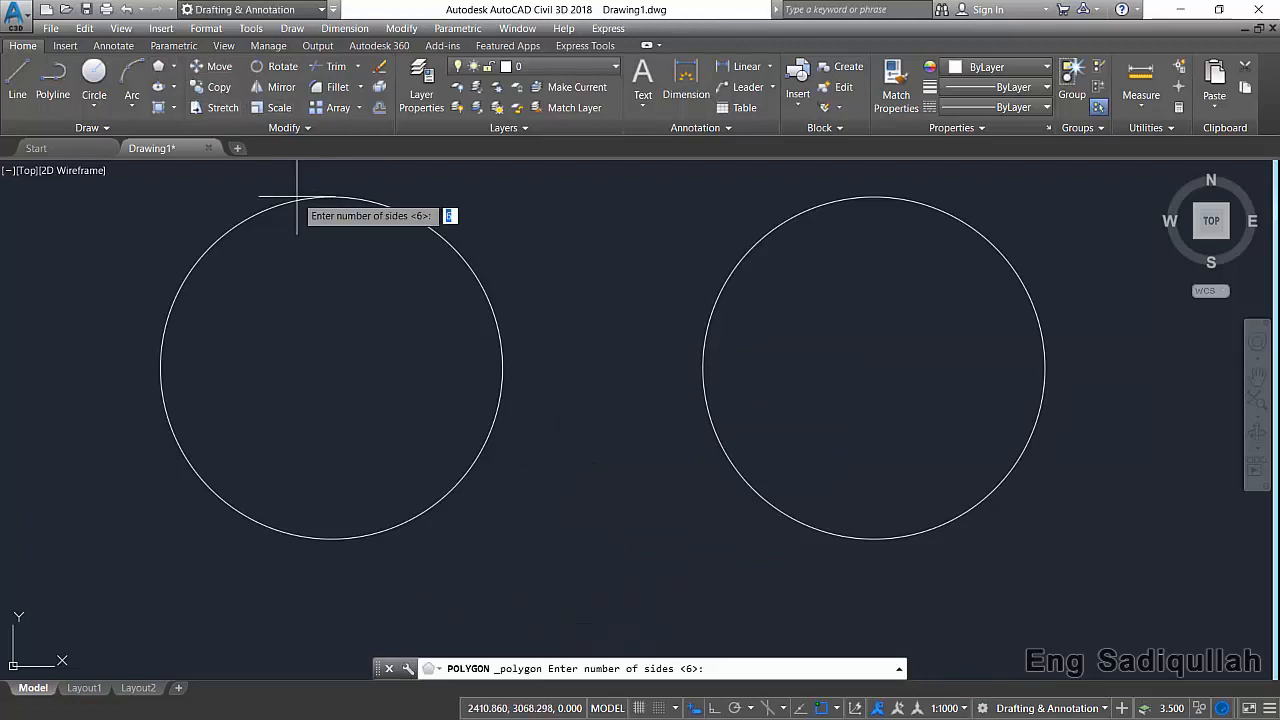
pyautogui.press('Return')
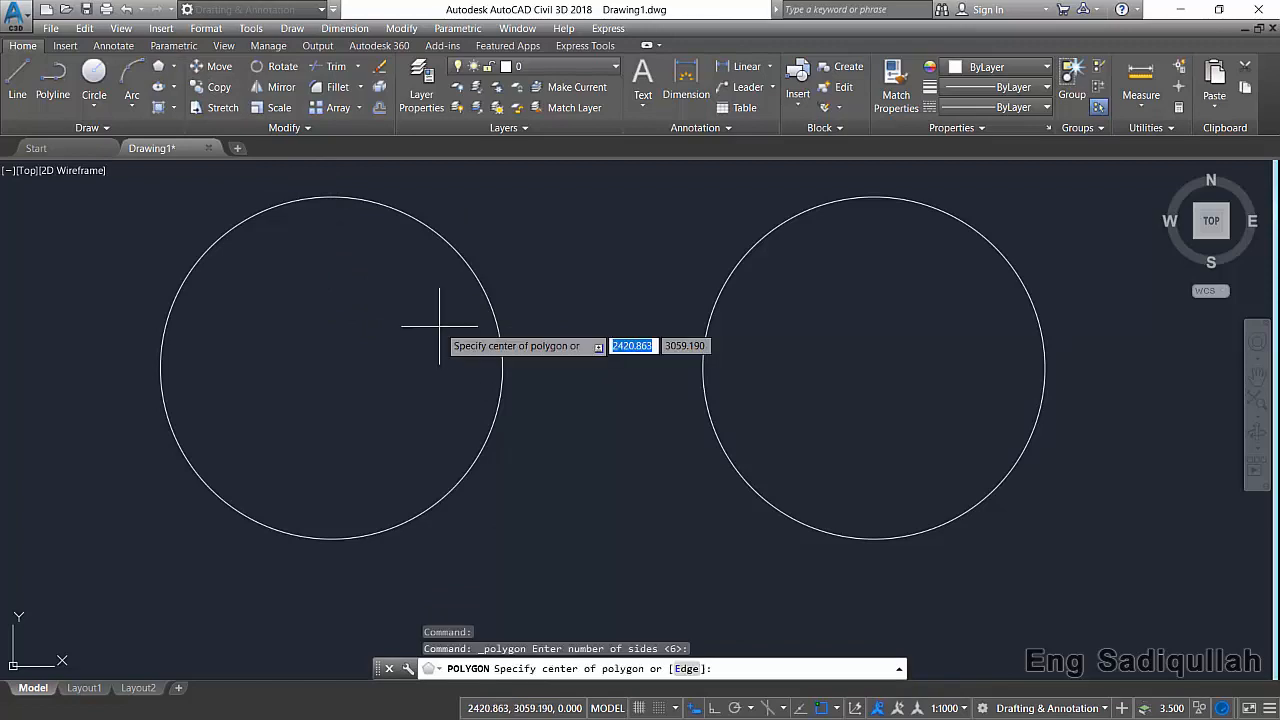
pyautogui.write('cen')
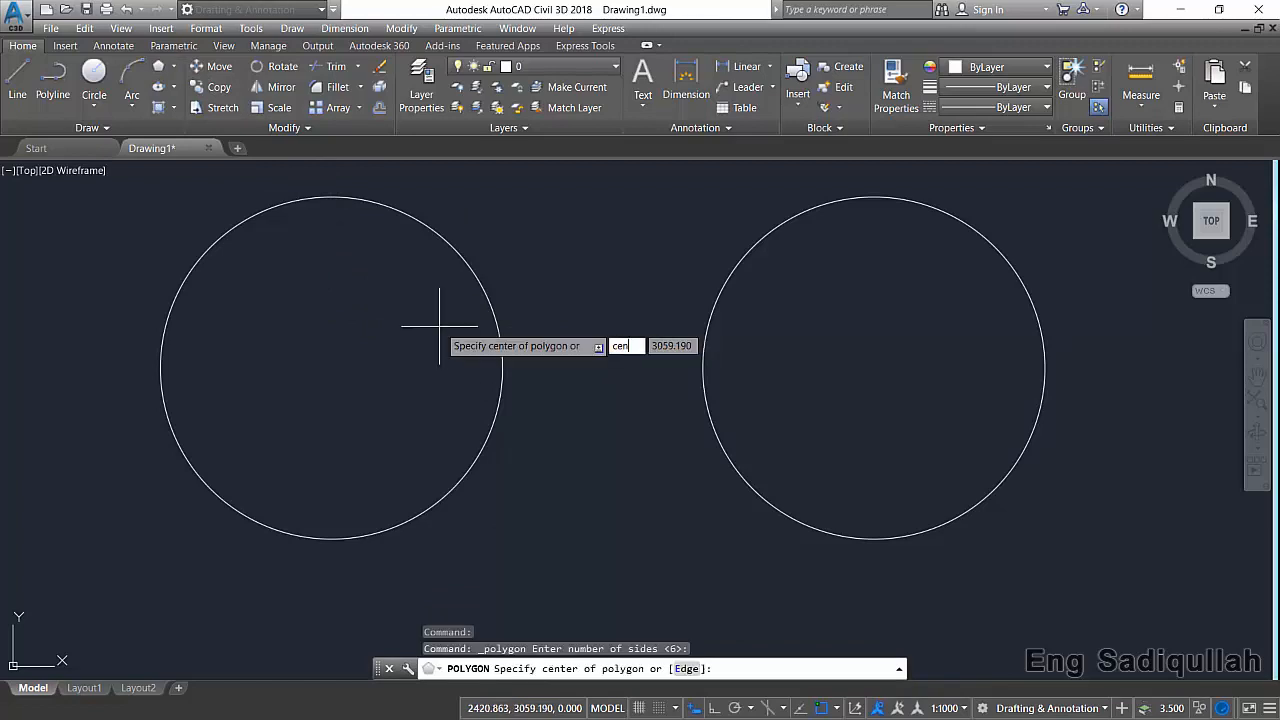
pyautogui.press('Return')
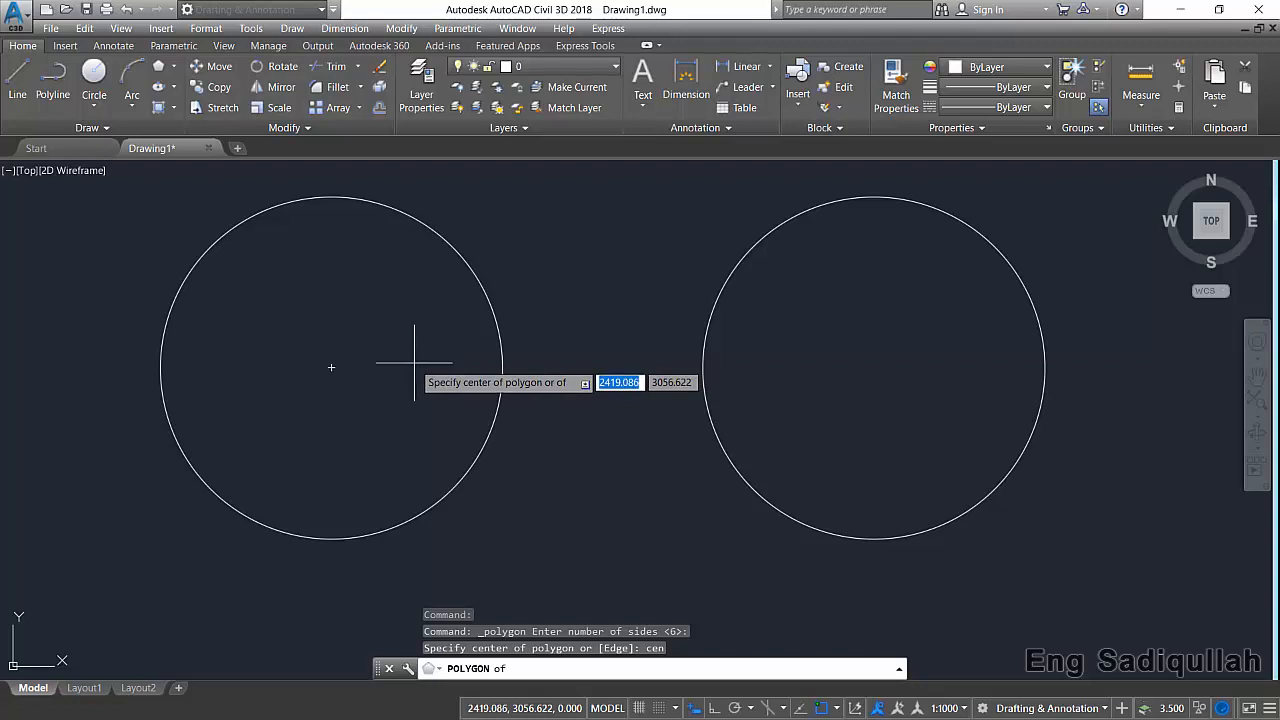
pyautogui.click(494, 403)
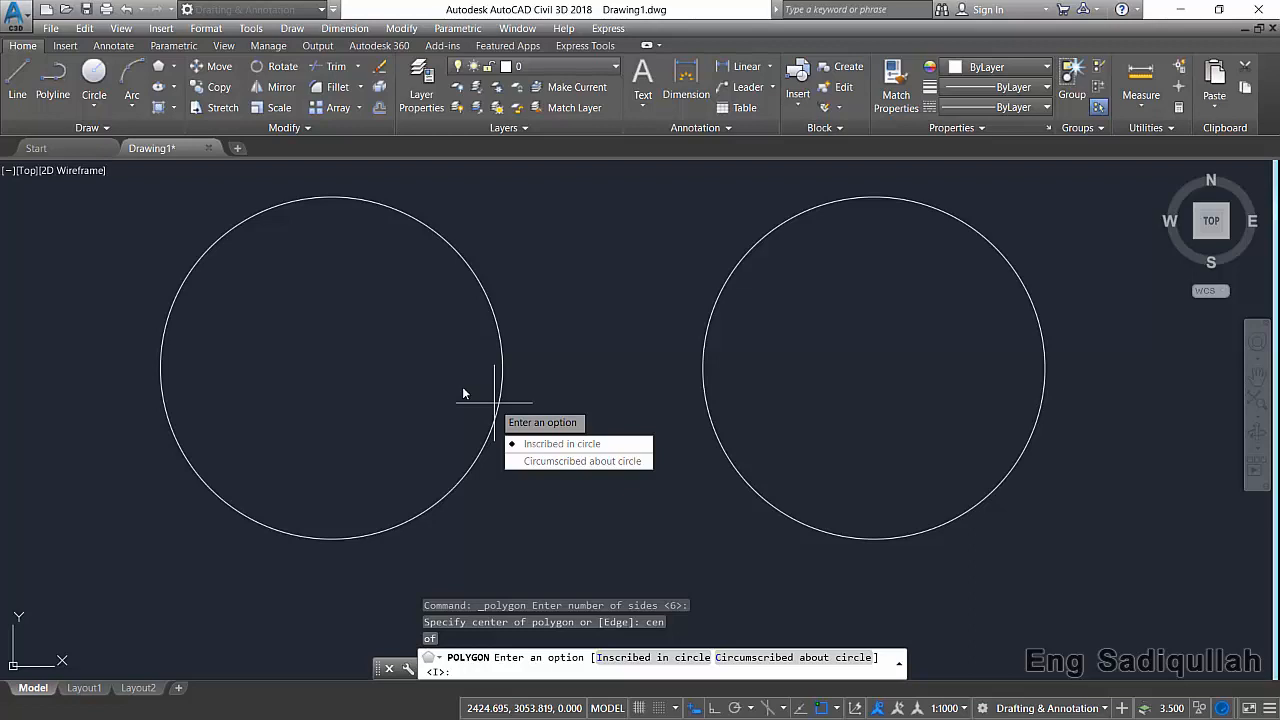
pyautogui.press('Return')
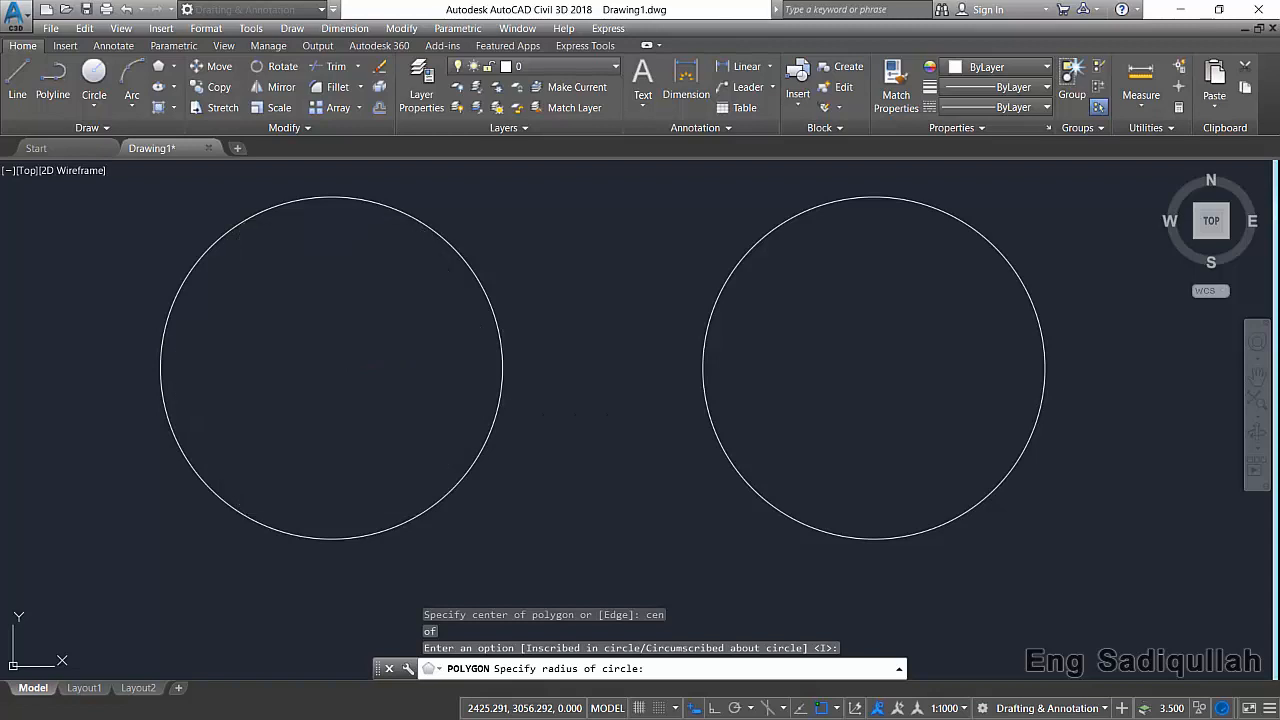
pyautogui.click(502, 368)
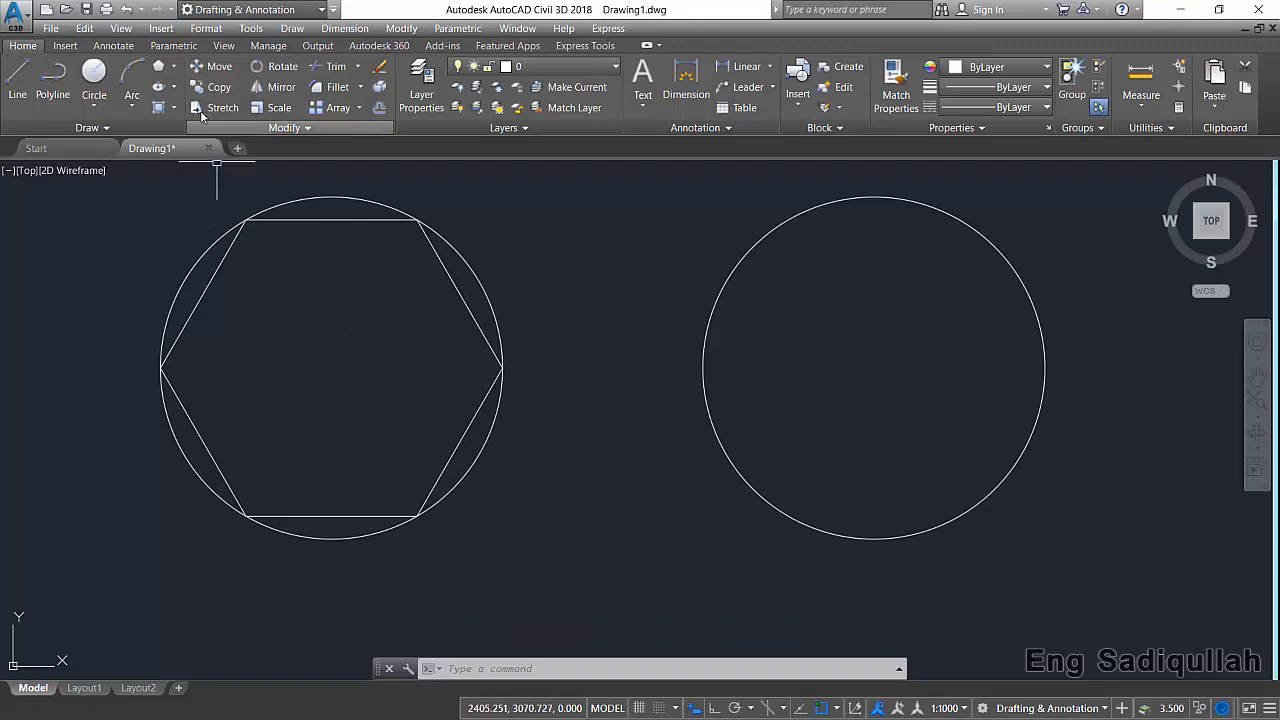
# Draw a six-sided polygon circumscribed about the copied circle, centred on it by the Center snap and sized to the circle's right edge.
pyautogui.click(158, 66)
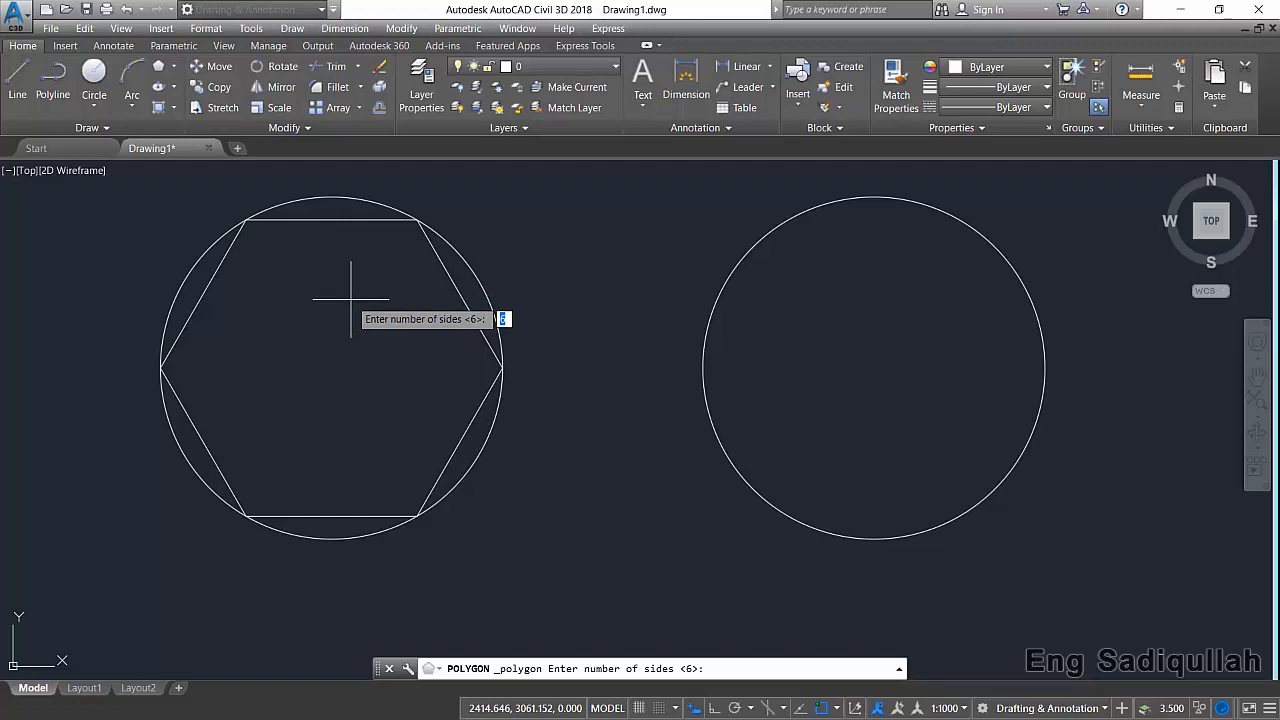
pyautogui.press('Return')
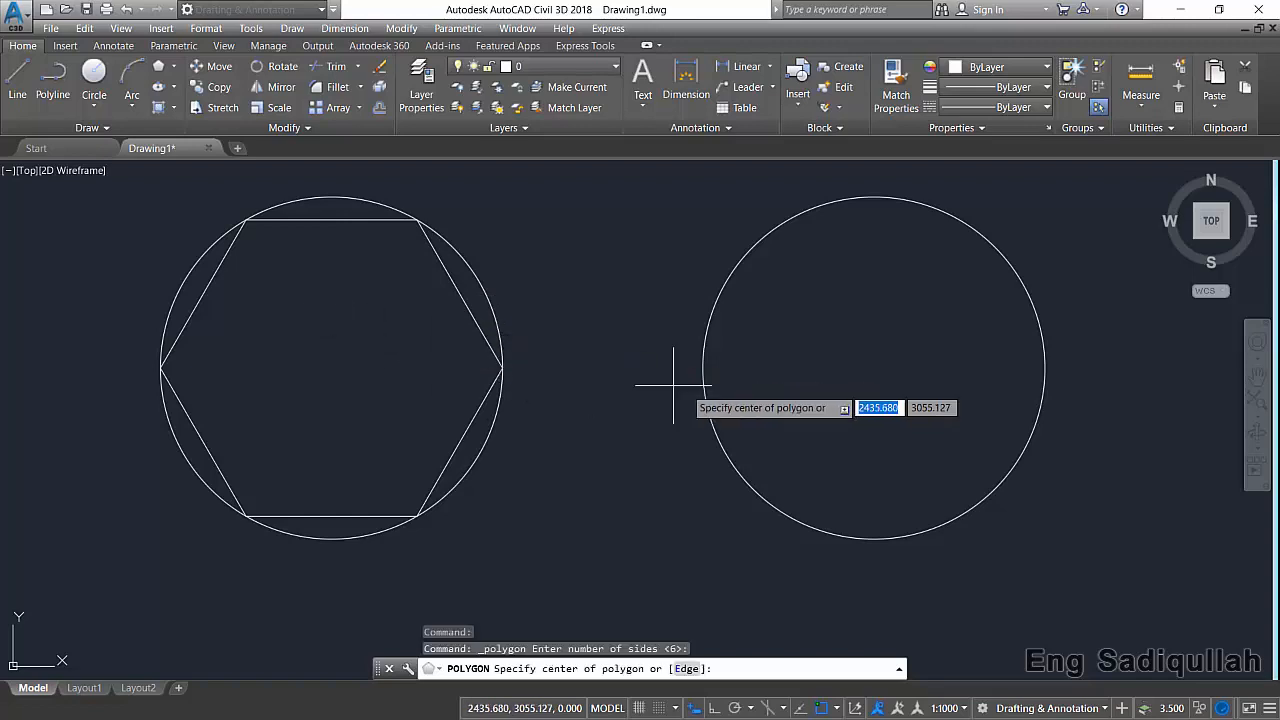
pyautogui.write('cen')
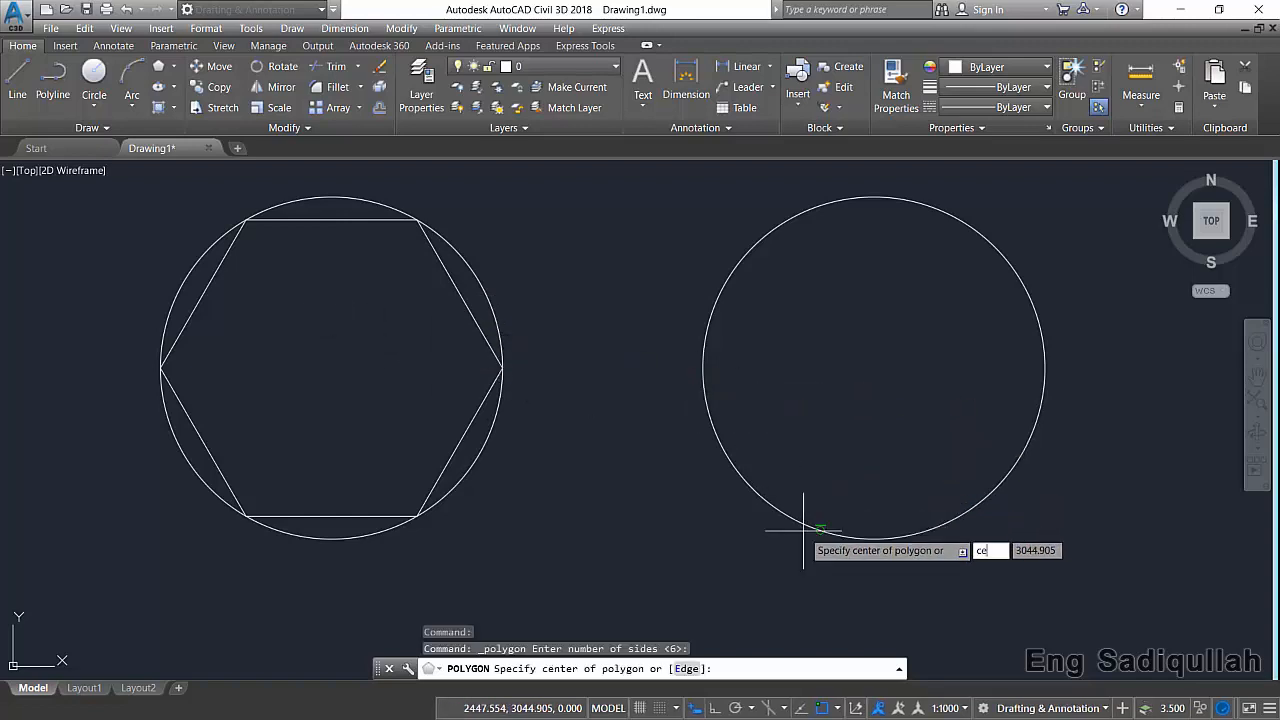
pyautogui.press('Return')
pyautogui.click(803, 531)
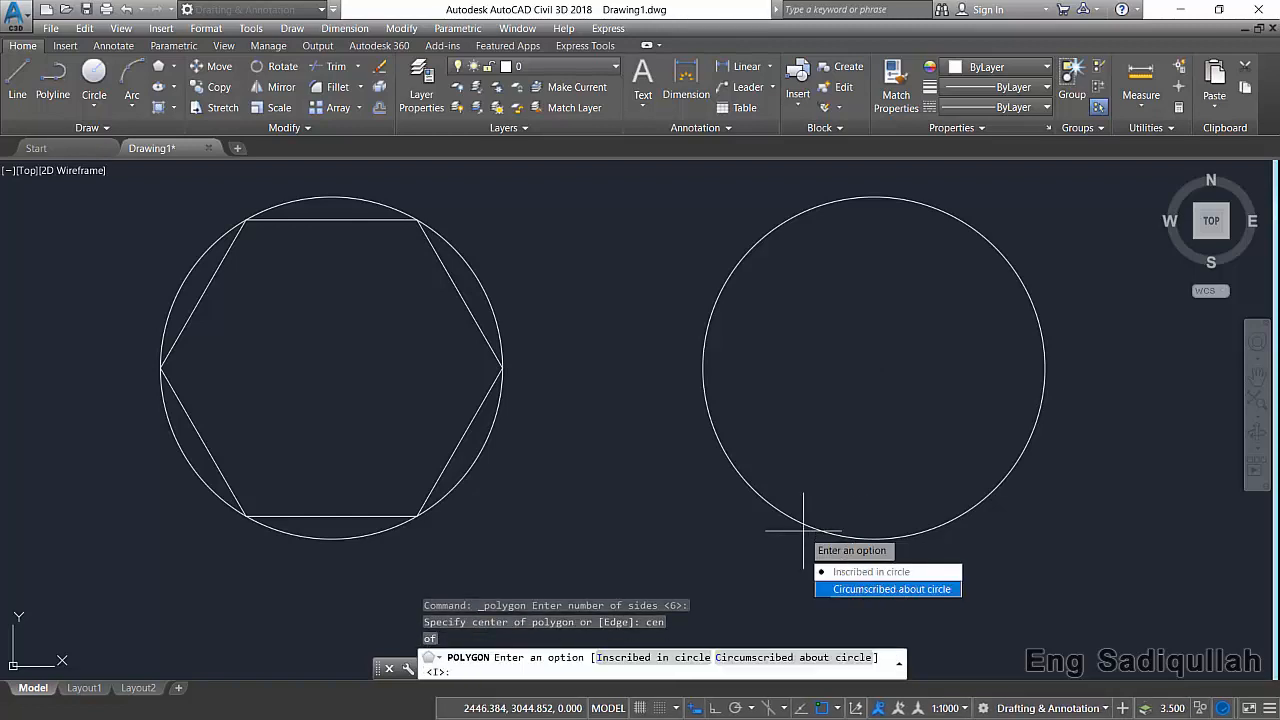
pyautogui.press('Return')
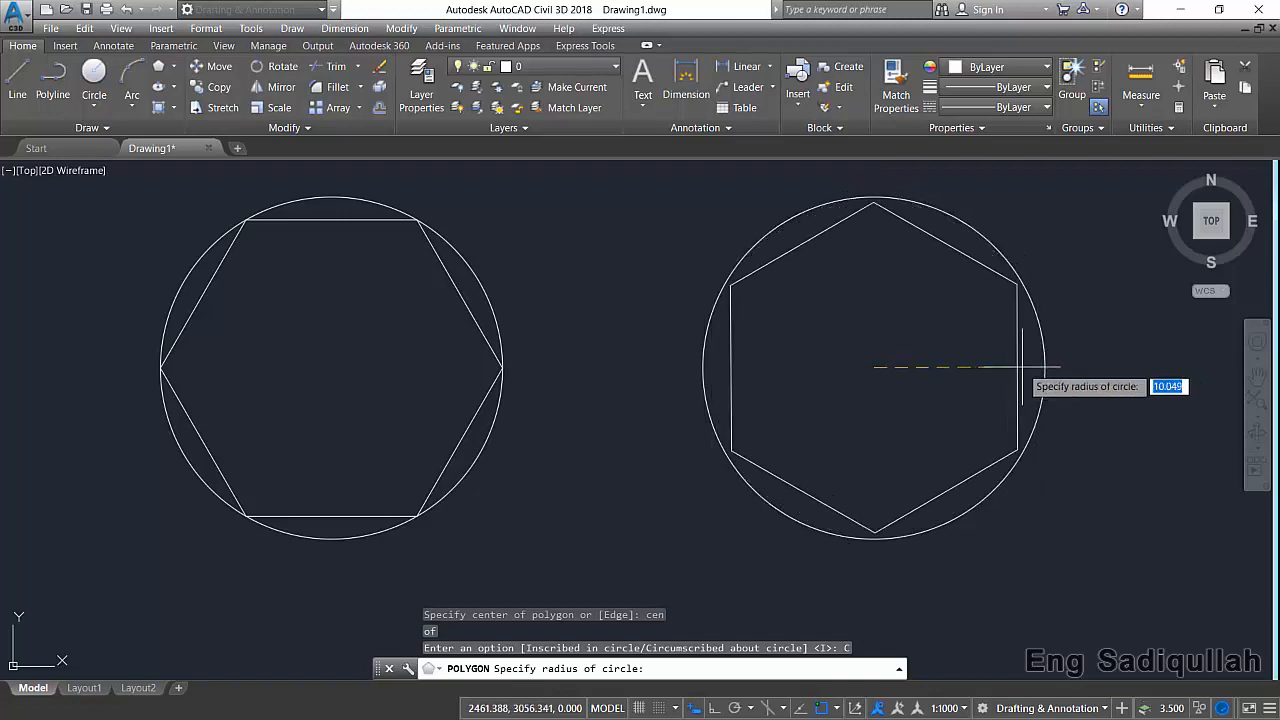
pyautogui.click(1043, 369)
pyautogui.moveTo(893, 343); pyautogui.dragTo(849, 357, button='middle')
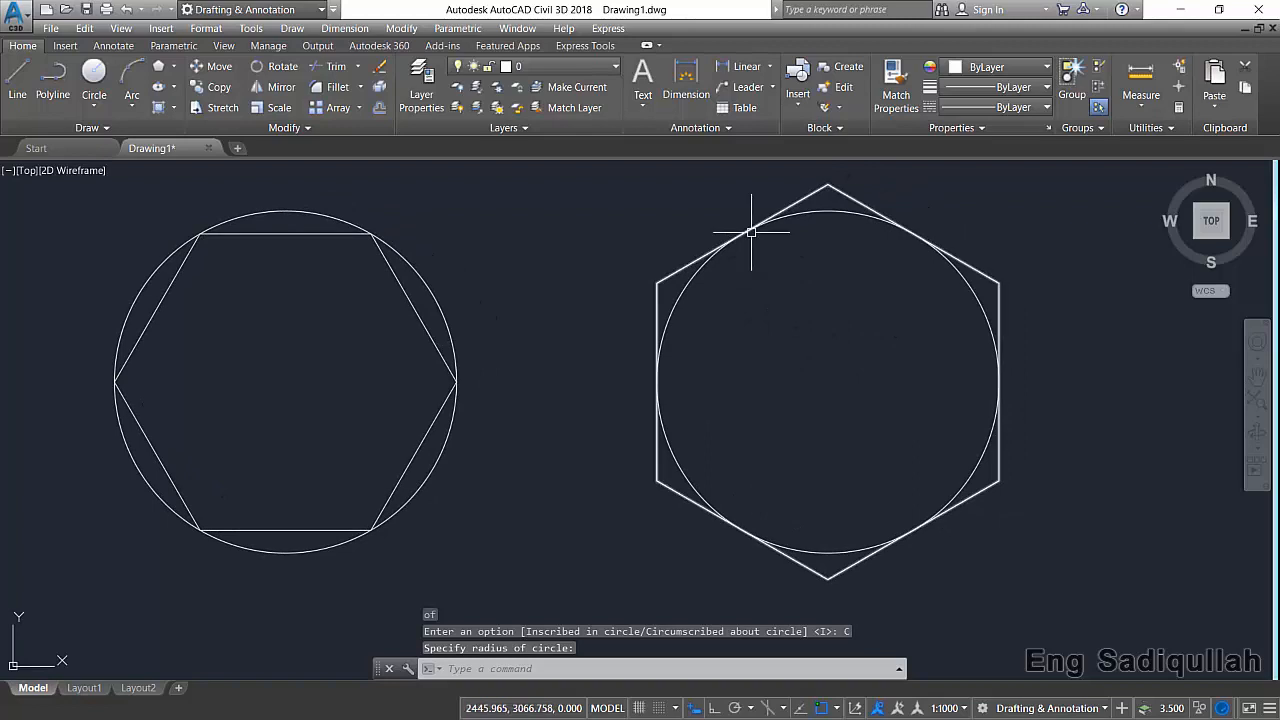
pyautogui.hotkey('ctrl', '0')
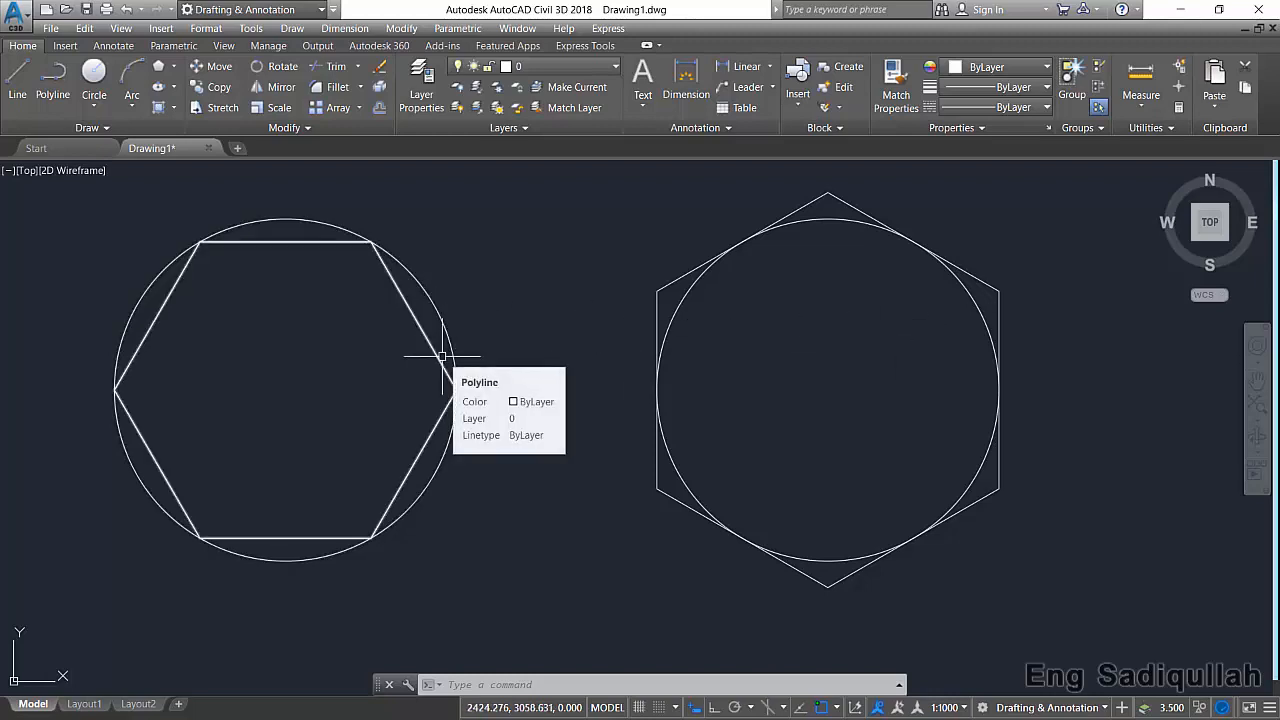
# Draw a three-sided polygon in the empty area with the Inscribed in circle option, with its base nearly horizontal.
pyautogui.moveTo(897, 358); pyautogui.dragTo(0, 371, button='middle')
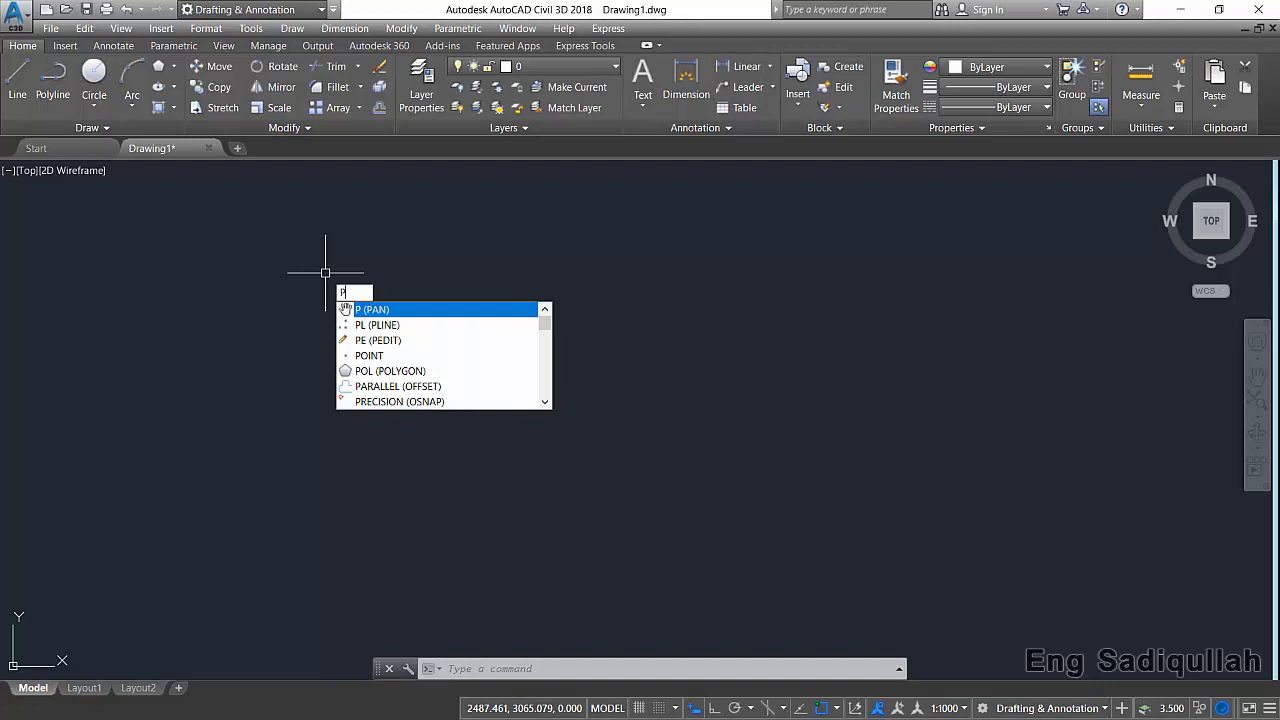
pyautogui.write('O')
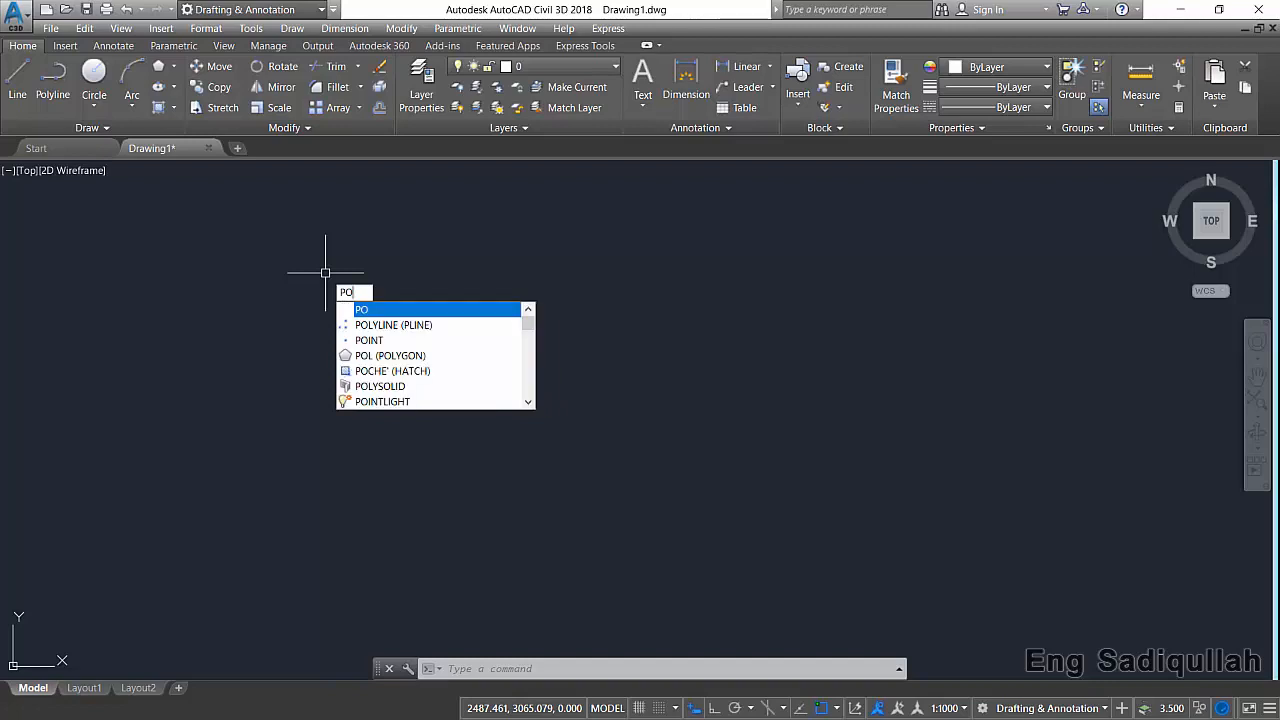
pyautogui.write('L')
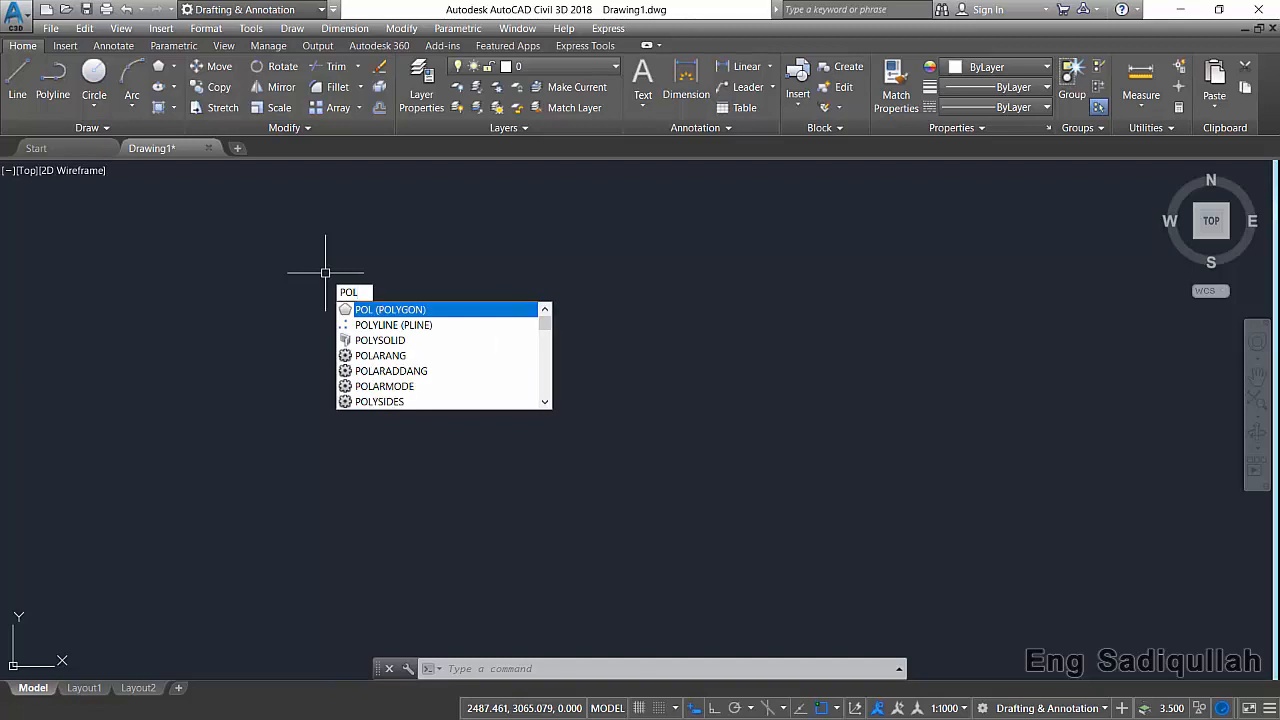
pyautogui.press('Return')
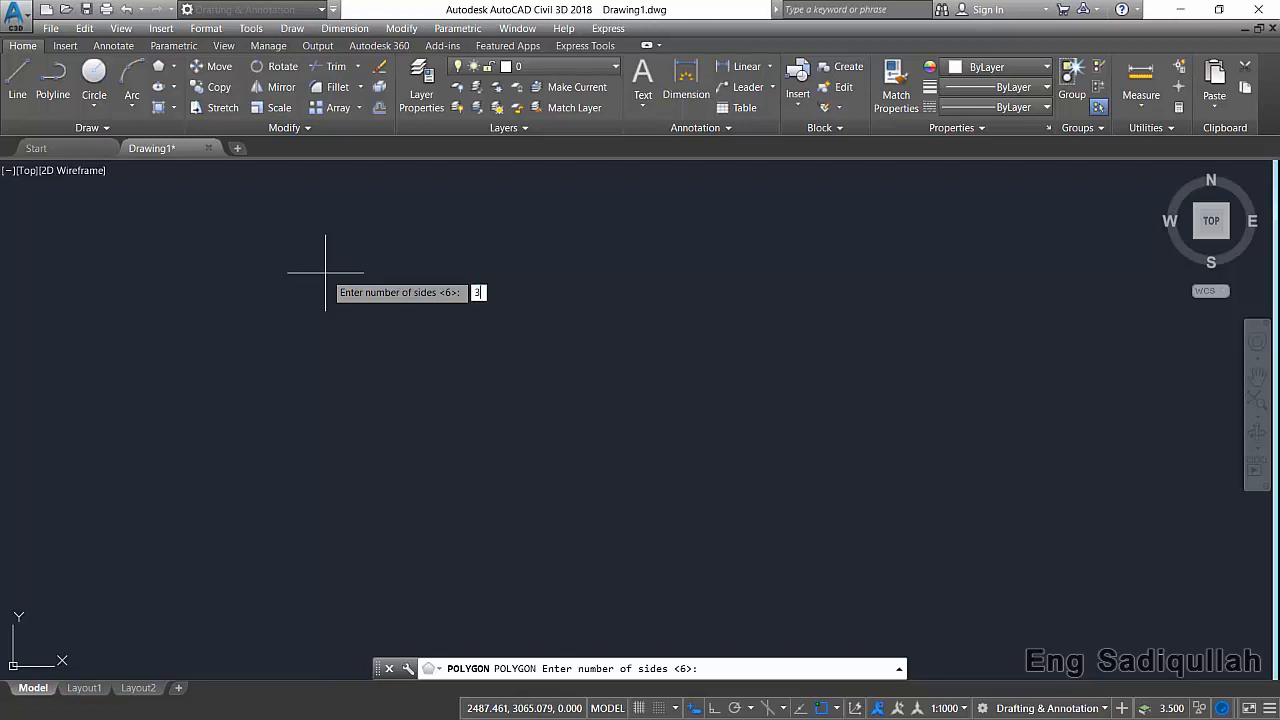
pyautogui.press('Return')
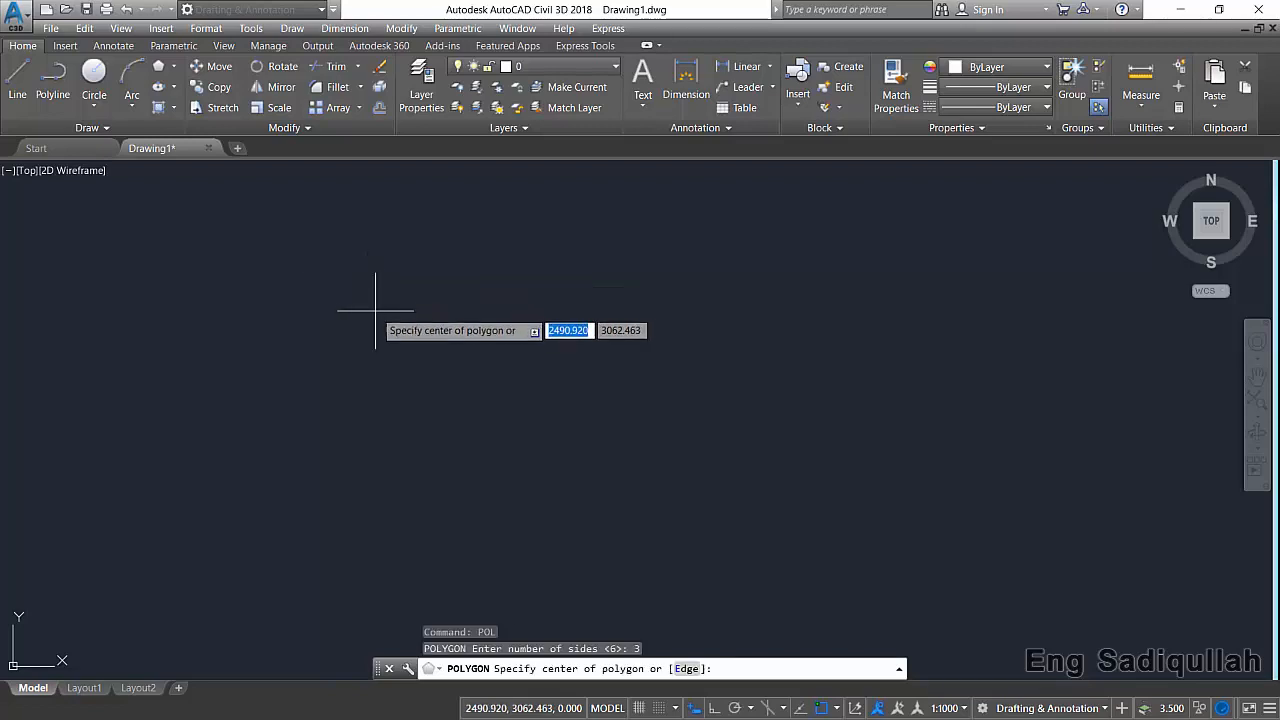
pyautogui.click(405, 325)
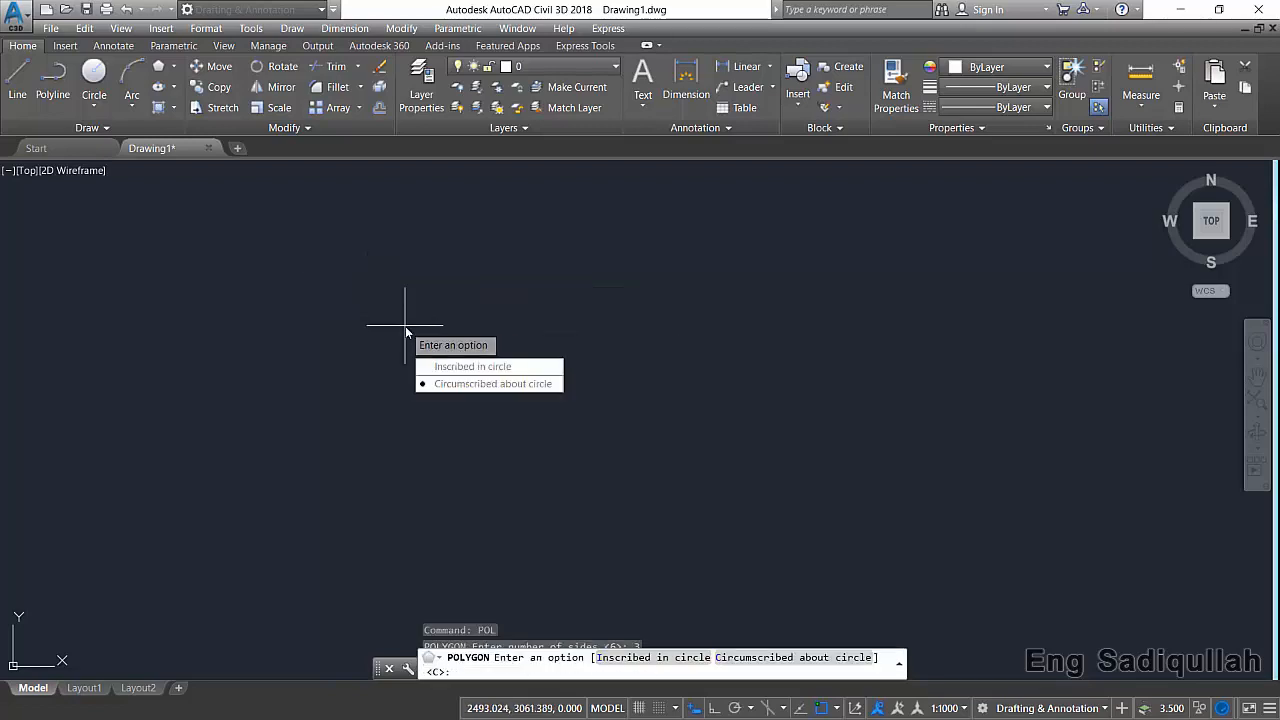
pyautogui.click(460, 376)
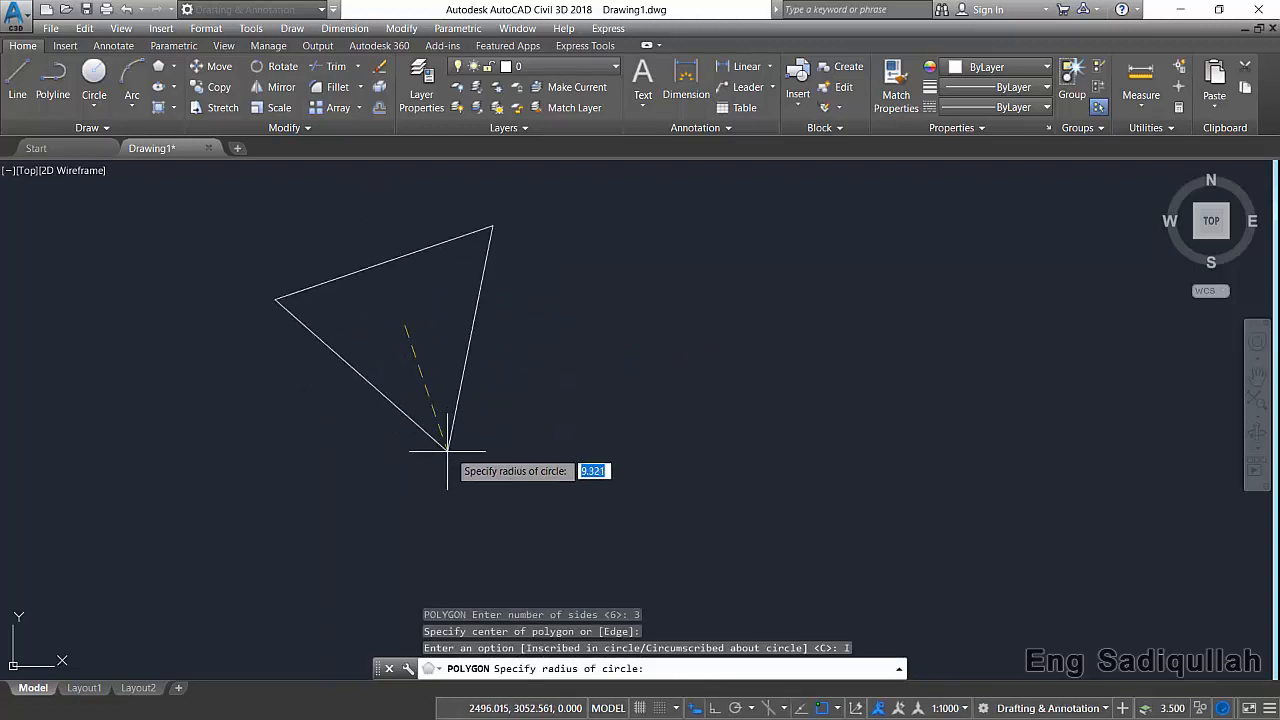
pyautogui.click(540, 408)
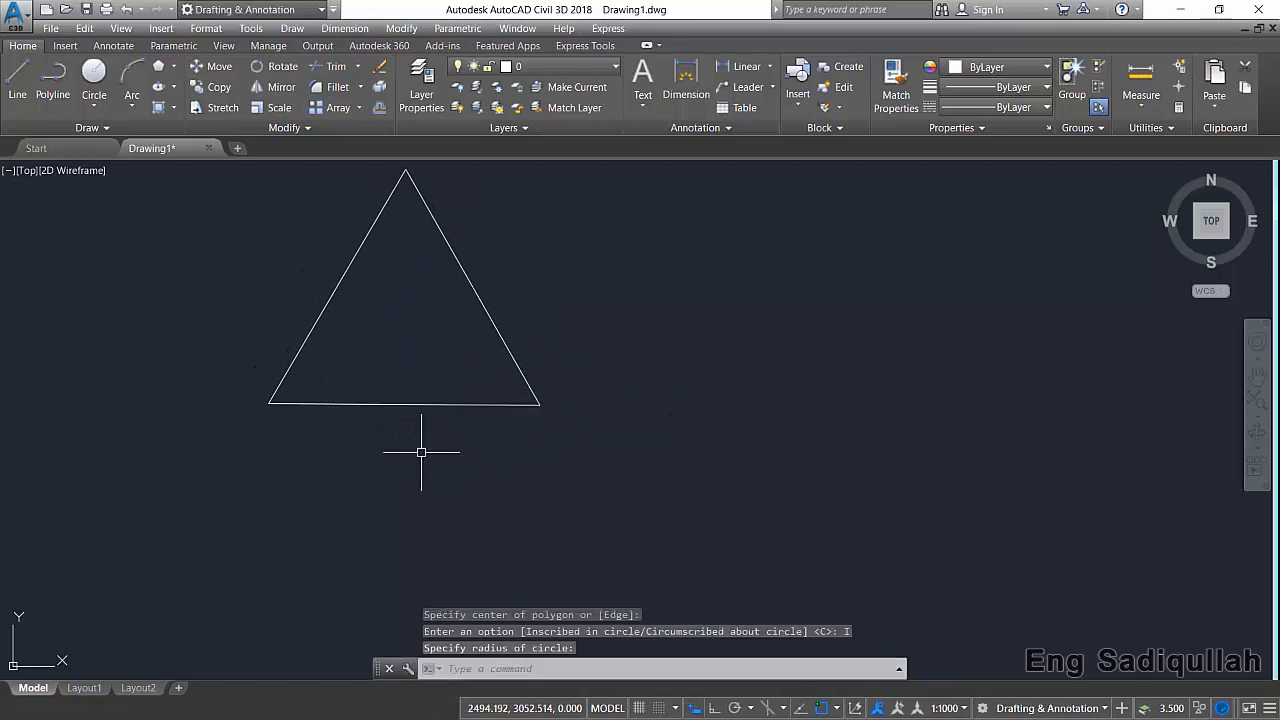
# Draw an eight-sided polygon beside the triangle with the Edge option, using an edge 15 long at 30 degrees.
pyautogui.moveTo(710, 378)
pyautogui.mouseDown(button='middle')
pyautogui.moveTo(723, 371)
pyautogui.moveTo(643, 406)
pyautogui.moveTo(463, 437)
pyautogui.moveTo(149, 440)
pyautogui.mouseUp(button='middle')
pyautogui.click(159, 66)
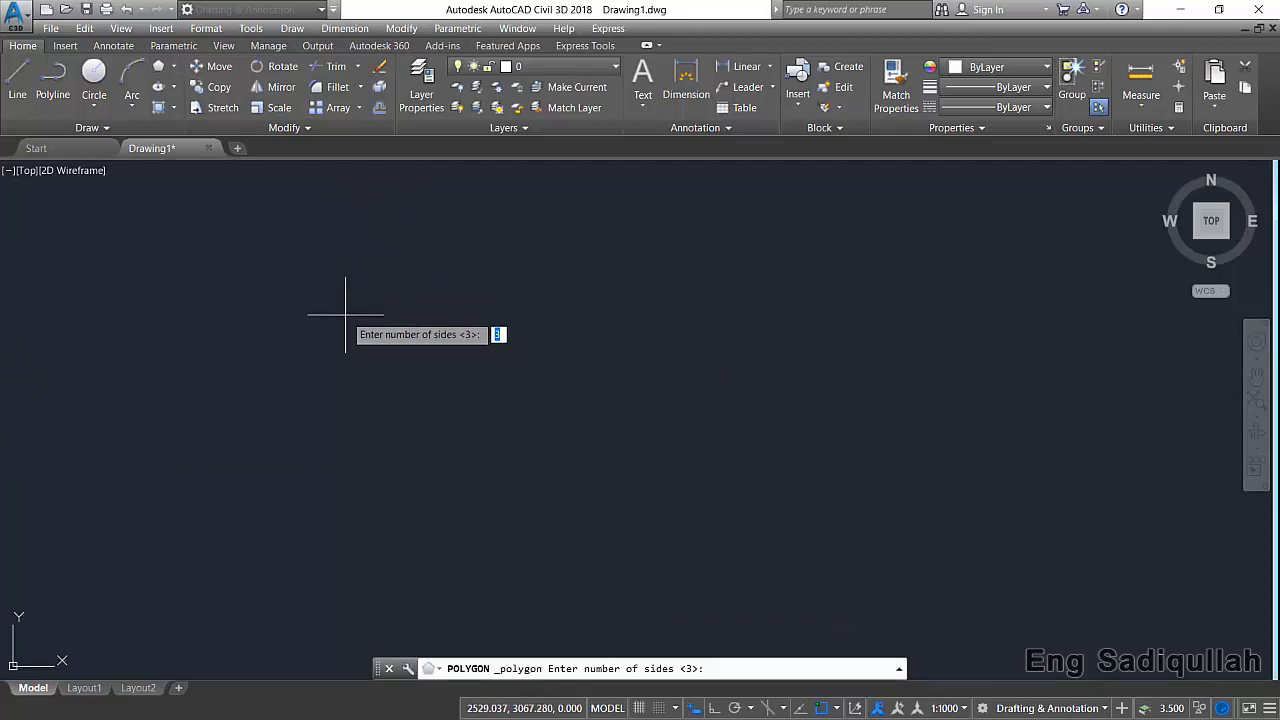
pyautogui.write('8')
pyautogui.press('Return')
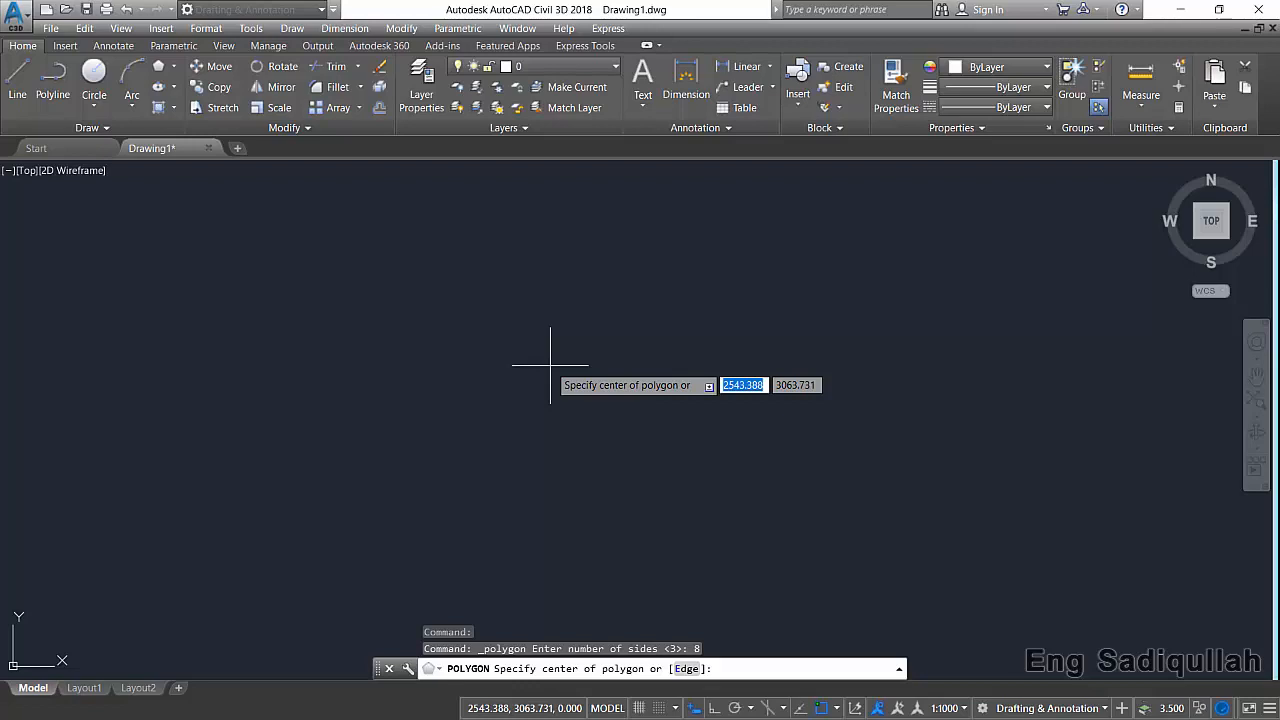
pyautogui.write('e')
pyautogui.press('Return')
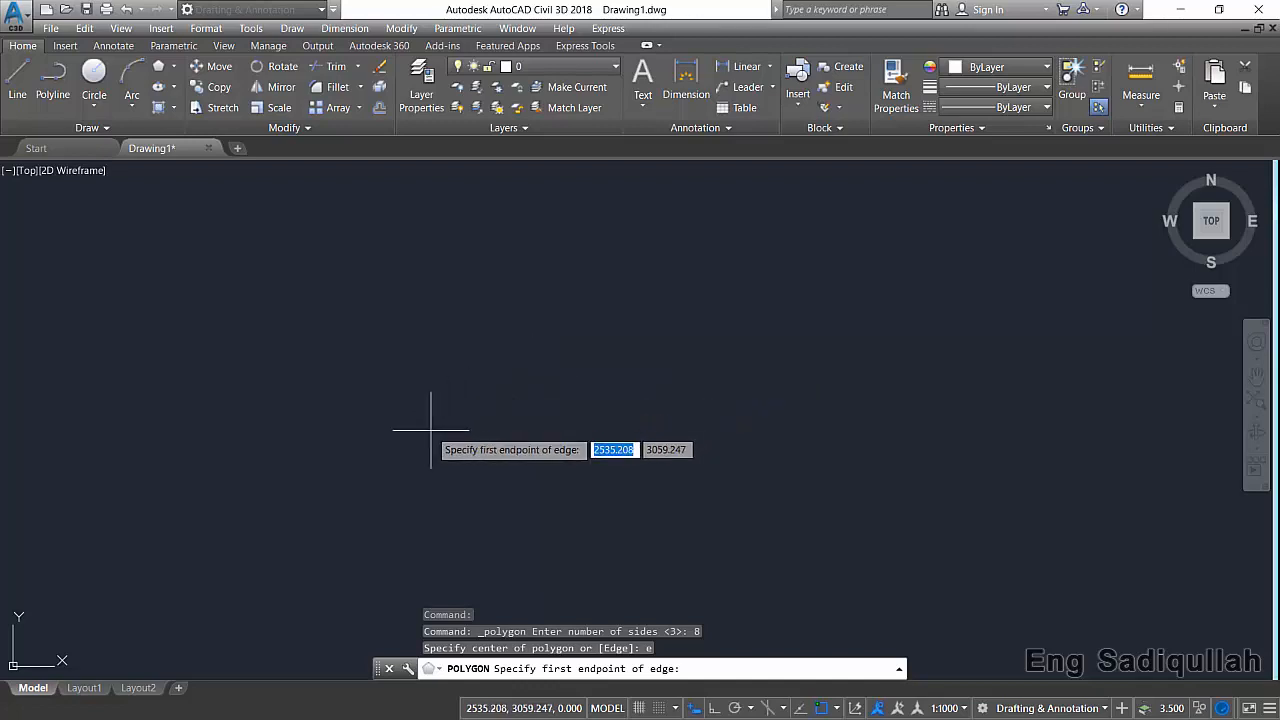
pyautogui.click(398, 417)
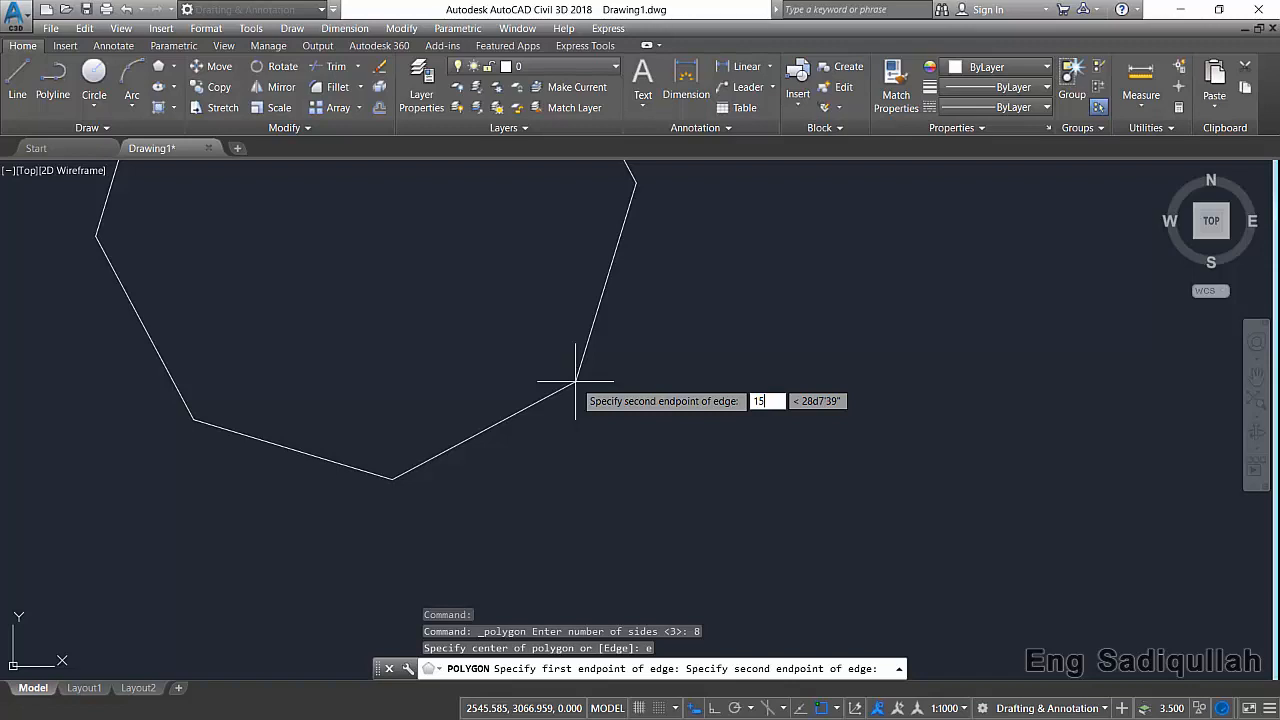
pyautogui.press('Tab')
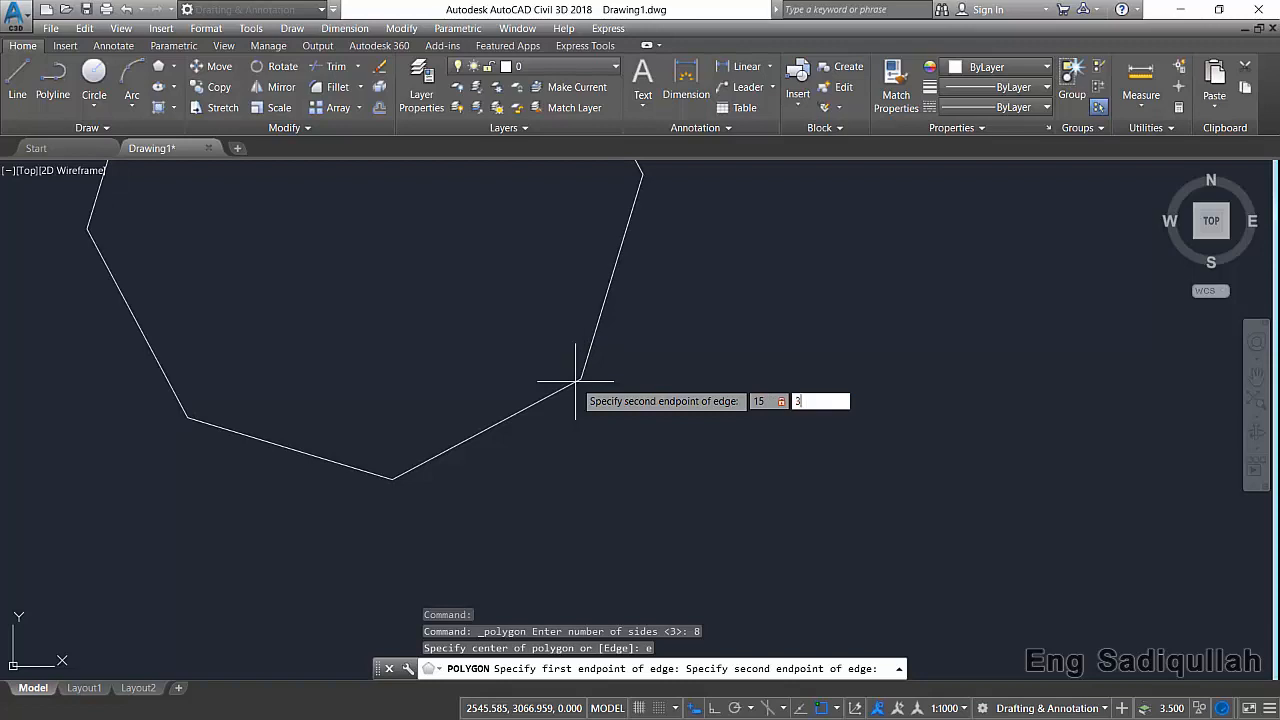
pyautogui.write('30')
pyautogui.press('Return')
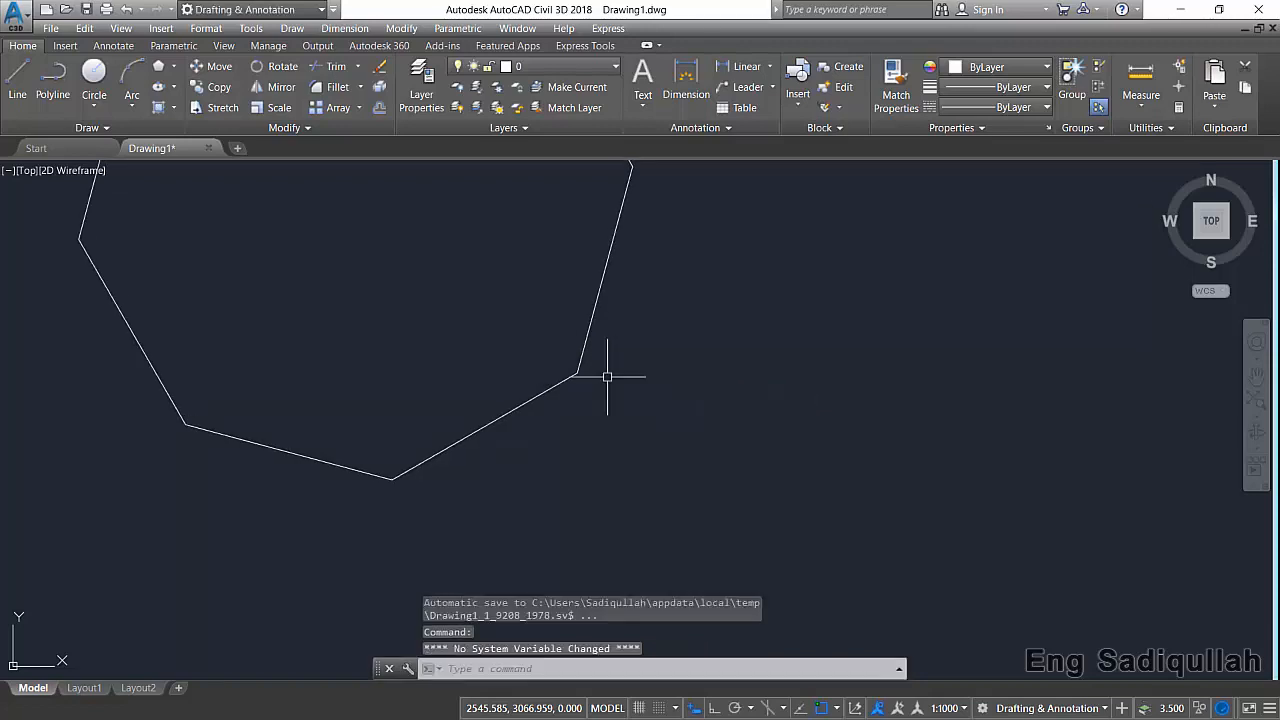
# Select the octagon and check the lengths of its edges at several vertices.
pyautogui.scroll(-3, 523, 486)
pyautogui.click(645, 411)
pyautogui.click(551, 466)
pyautogui.moveTo(561, 468)
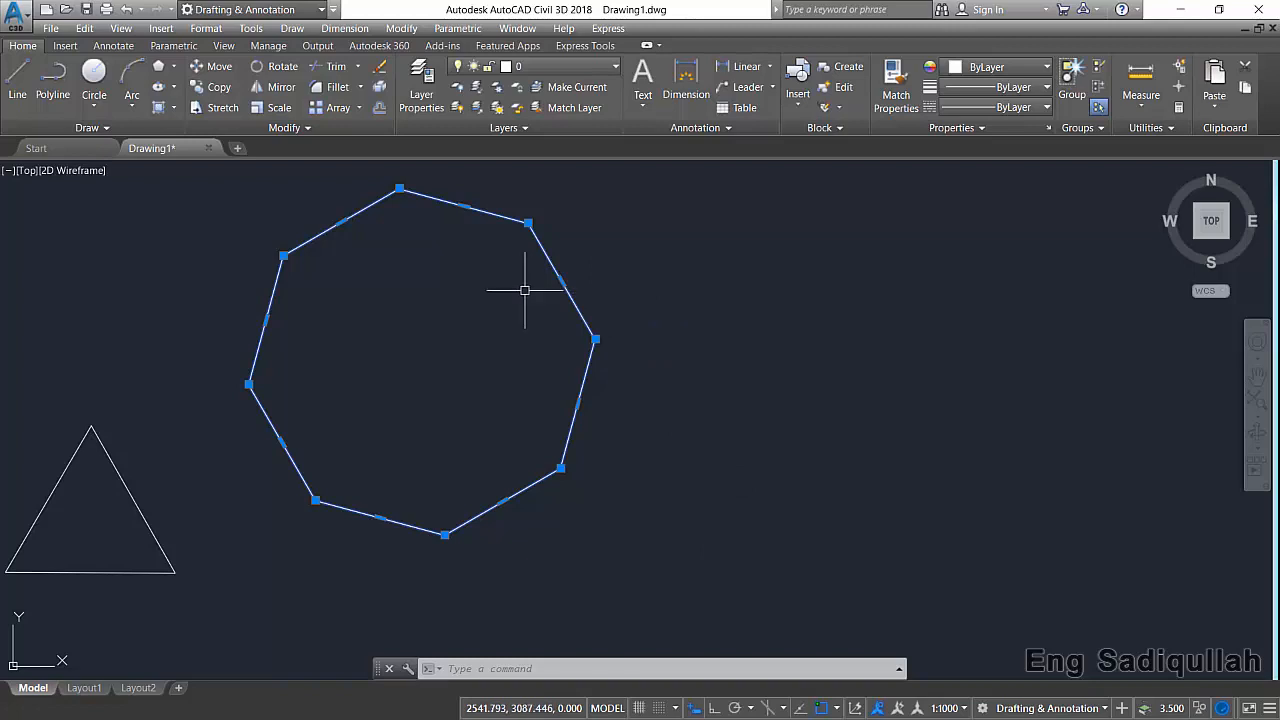
pyautogui.moveTo(528, 222)
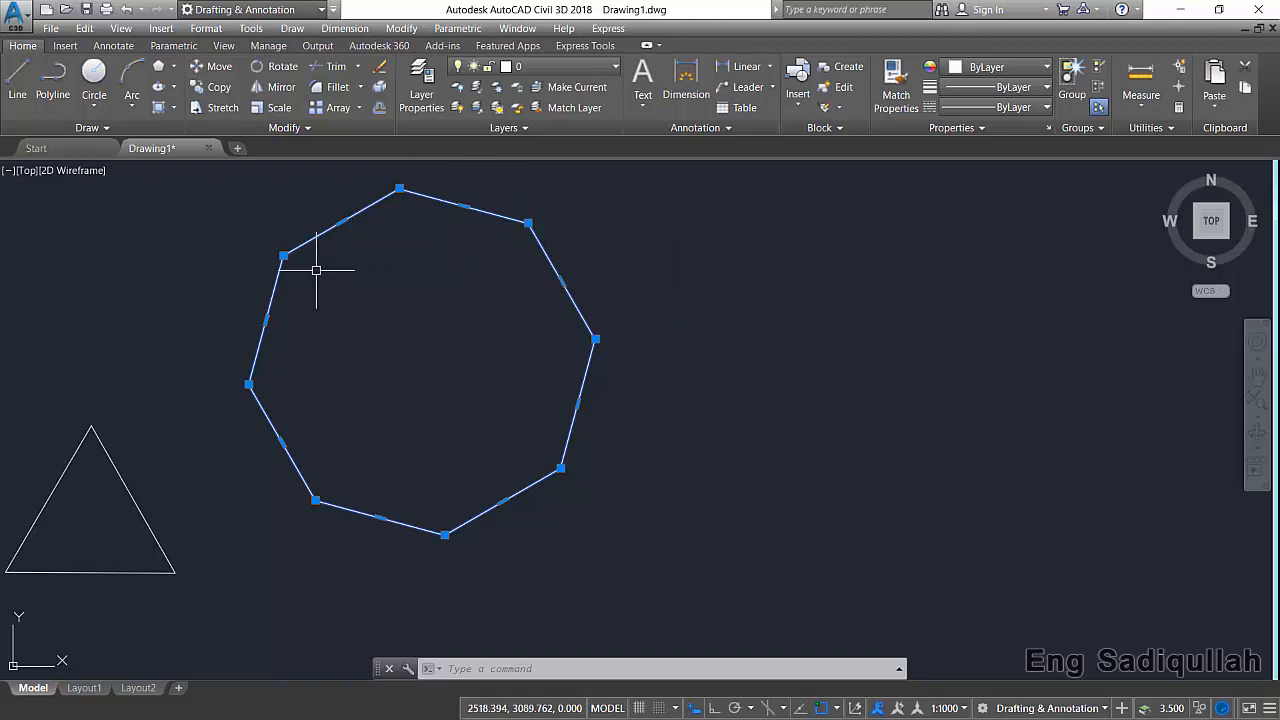
pyautogui.moveTo(283, 256)
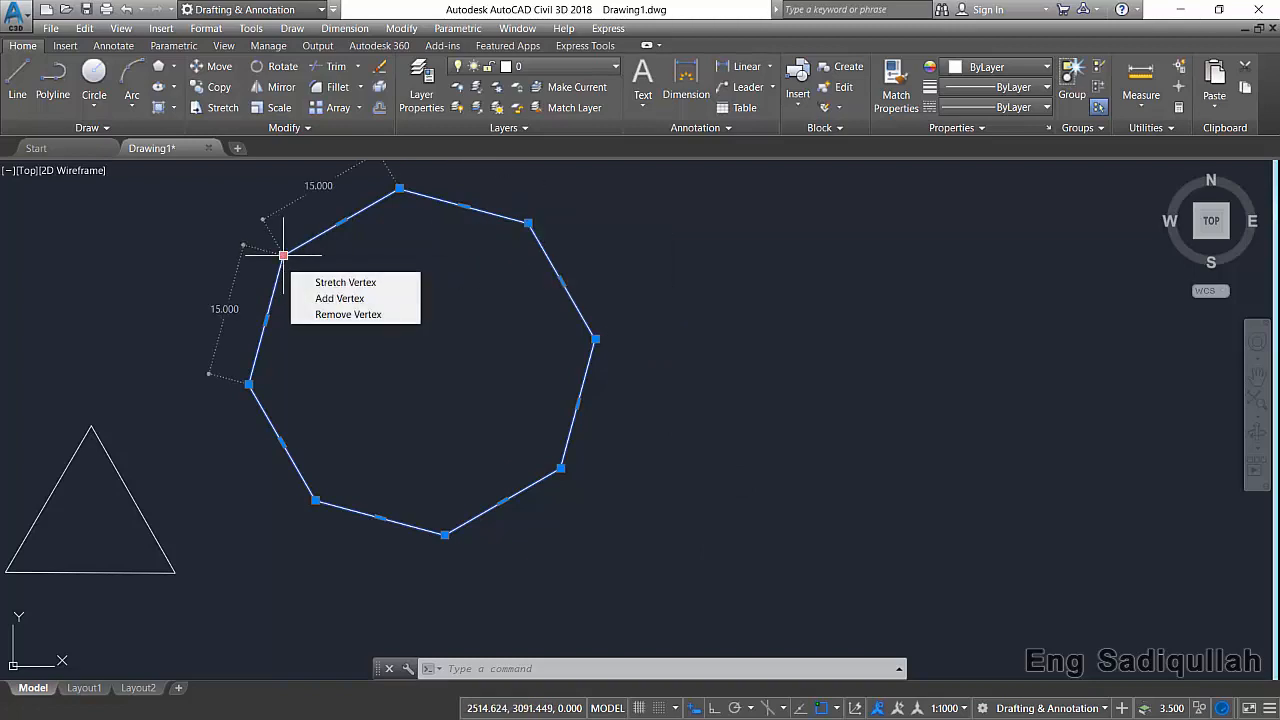
pyautogui.moveTo(315, 500)
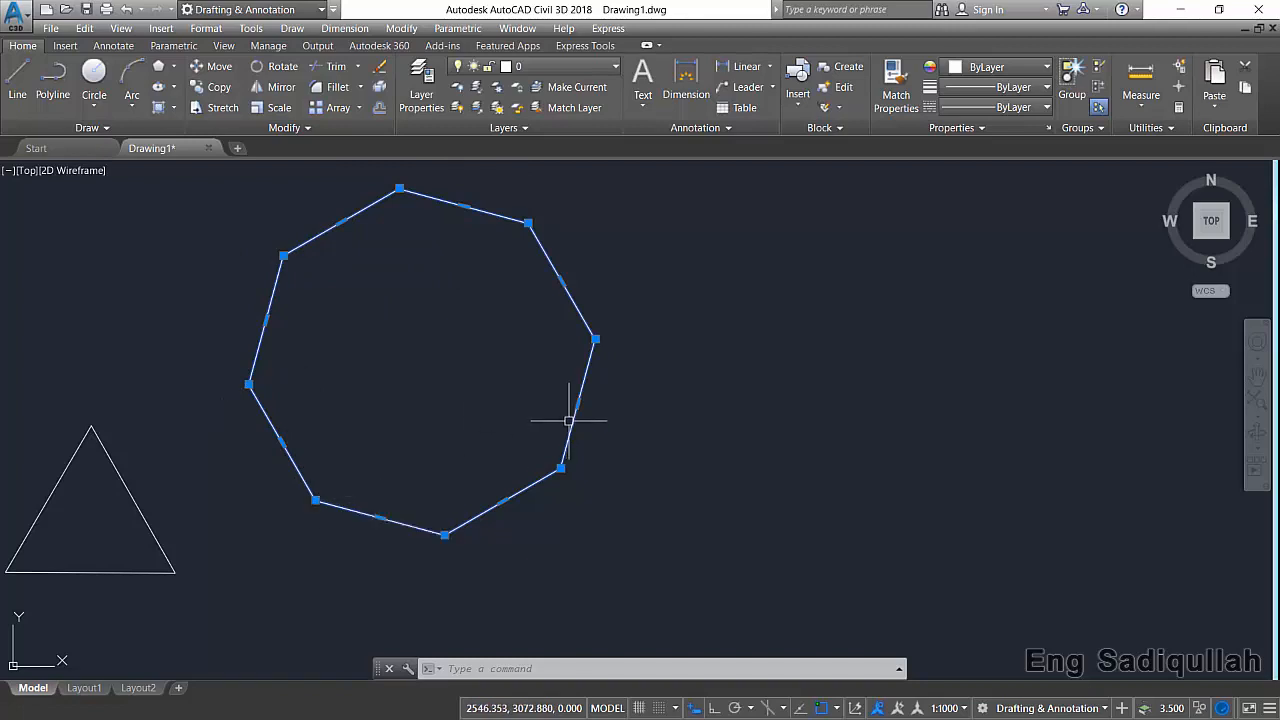
pyautogui.moveTo(974, 394); pyautogui.dragTo(326, 439, button='middle')
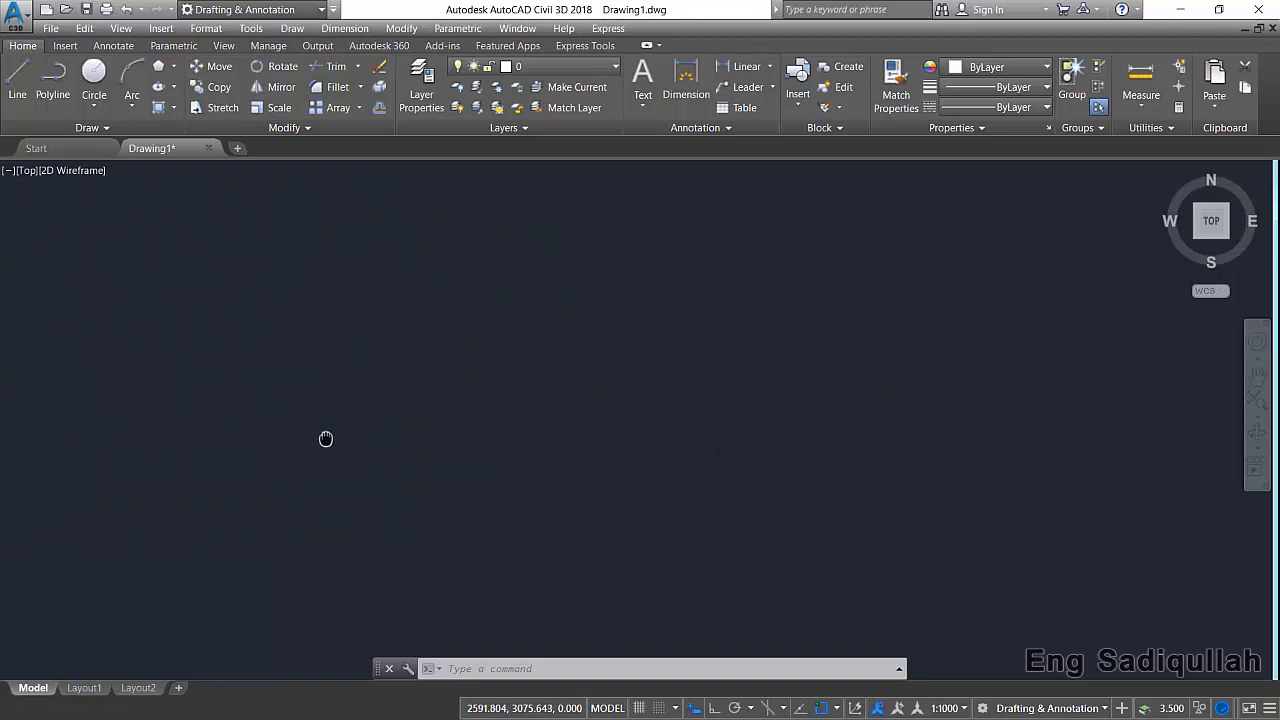
pyautogui.click(171, 87)
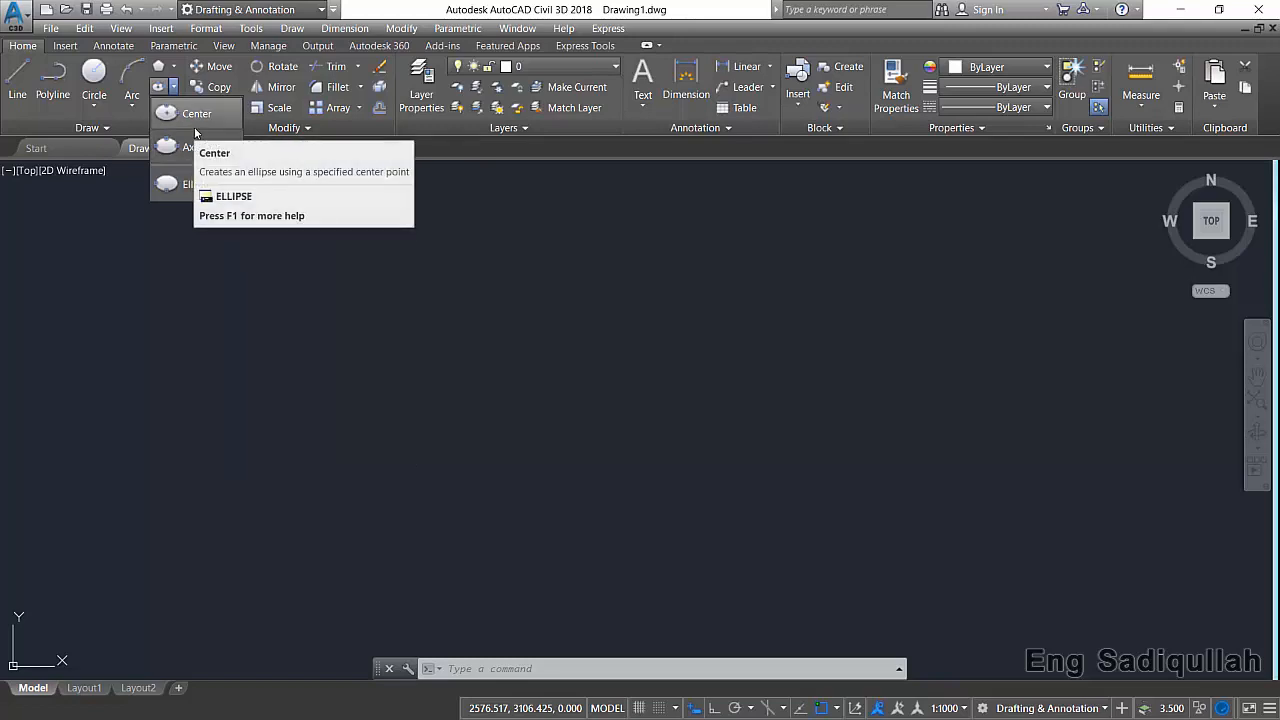
pyautogui.click(132, 102)
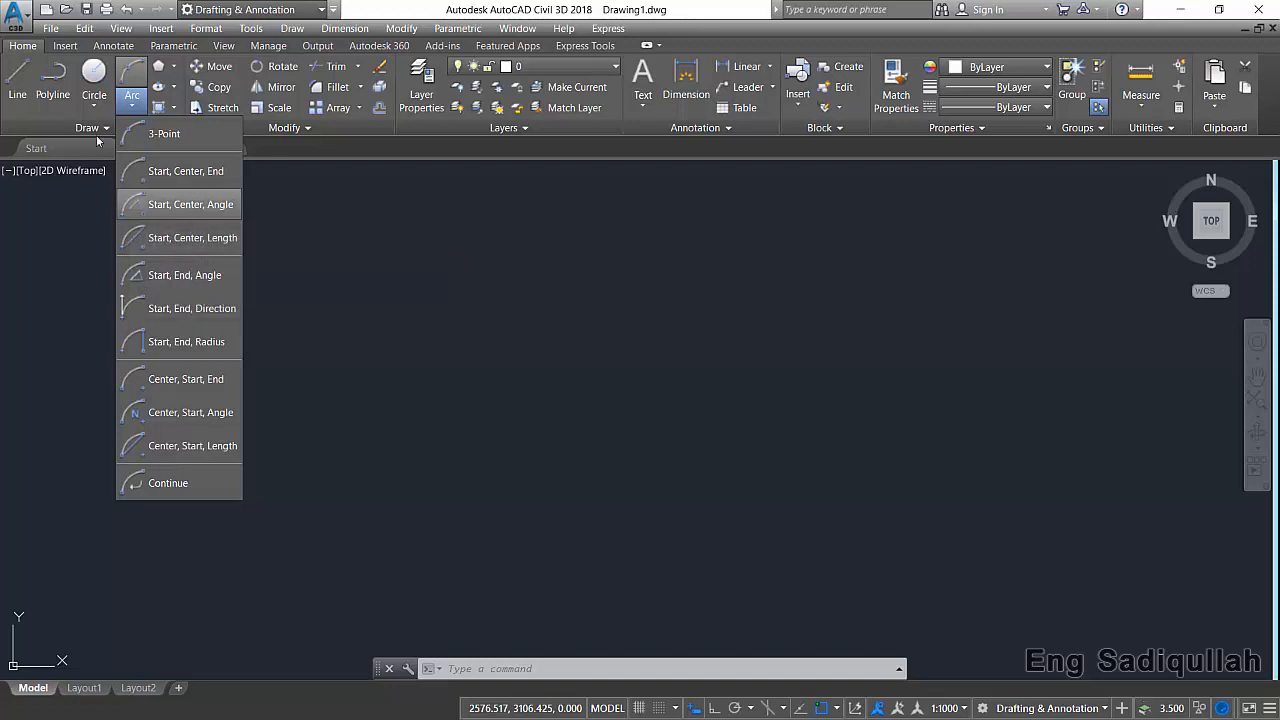
pyautogui.click(92, 105)
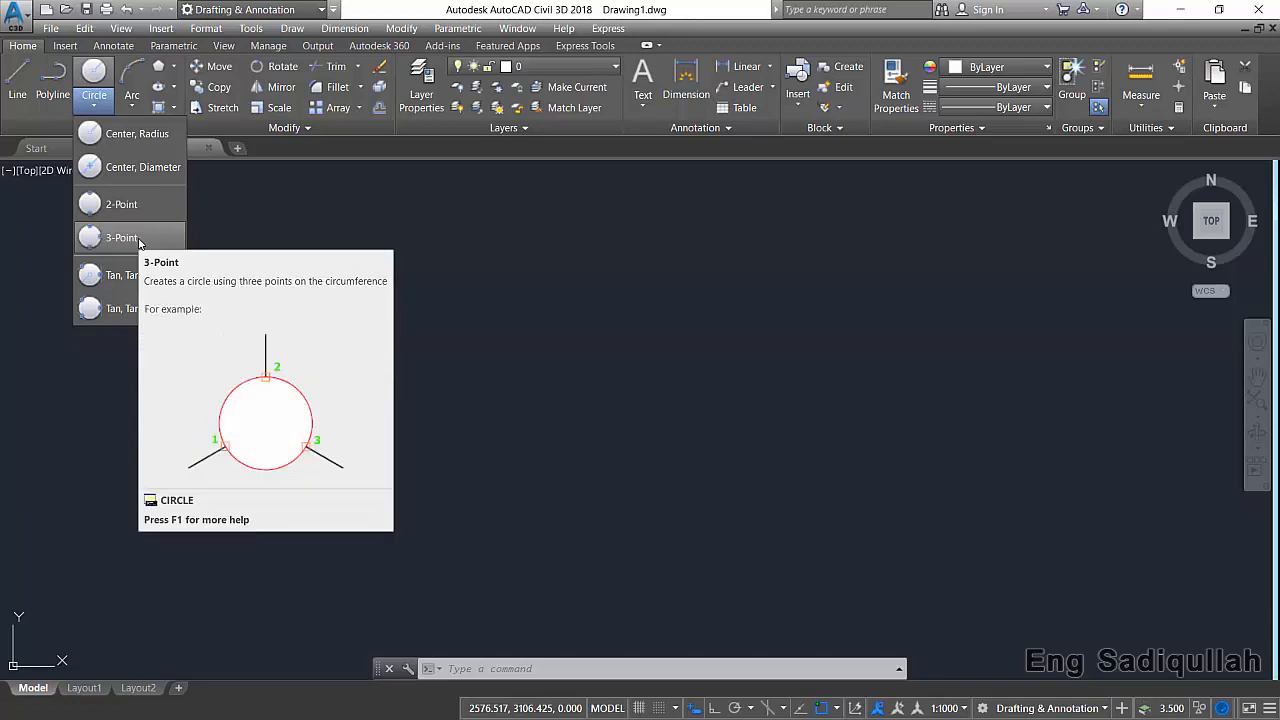
pyautogui.click(173, 87)
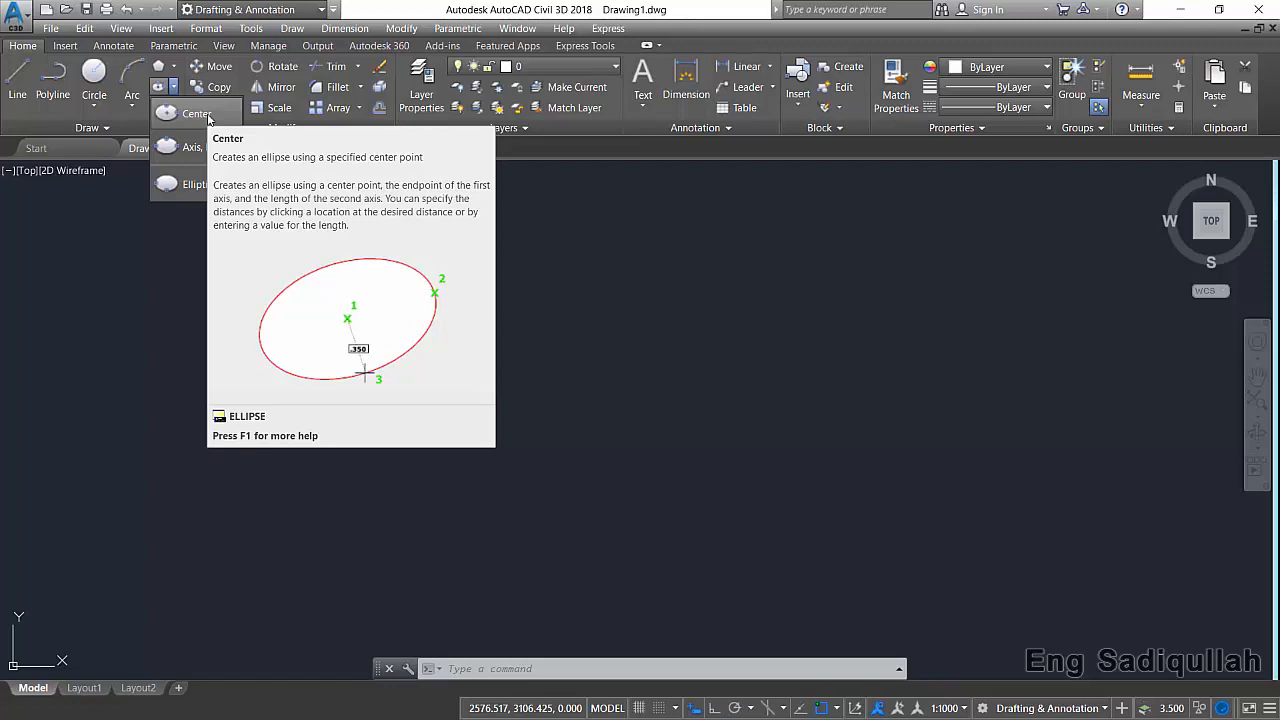
pyautogui.click(386, 238)
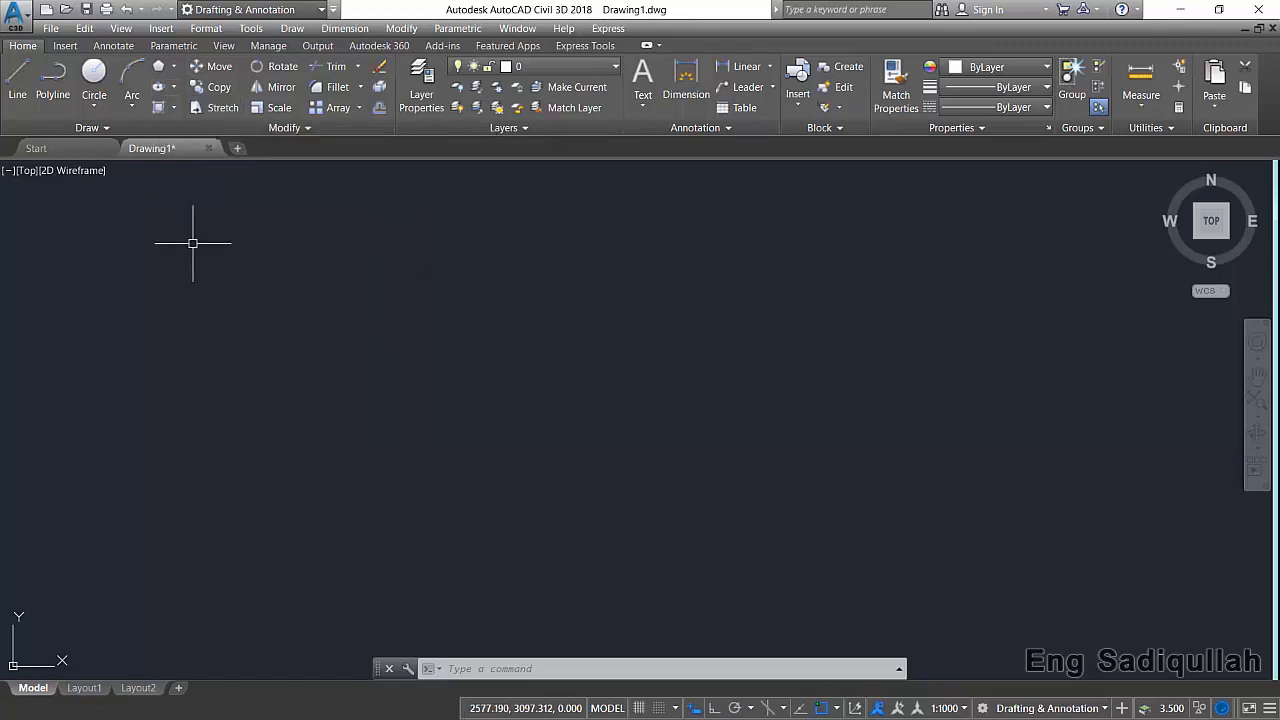
# Draw a horizontal line about 22.3 long in the empty area with Ortho mode on.
pyautogui.click(18, 80)
pyautogui.click(175, 366)
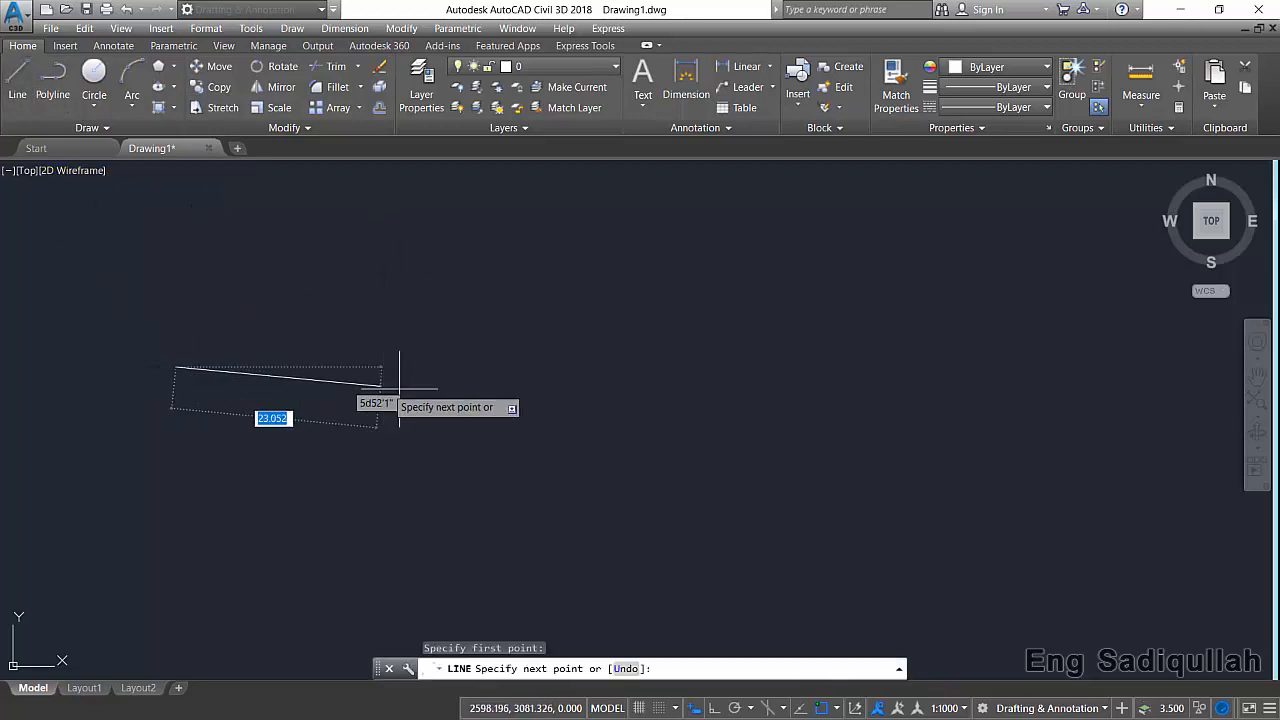
pyautogui.press('F8')
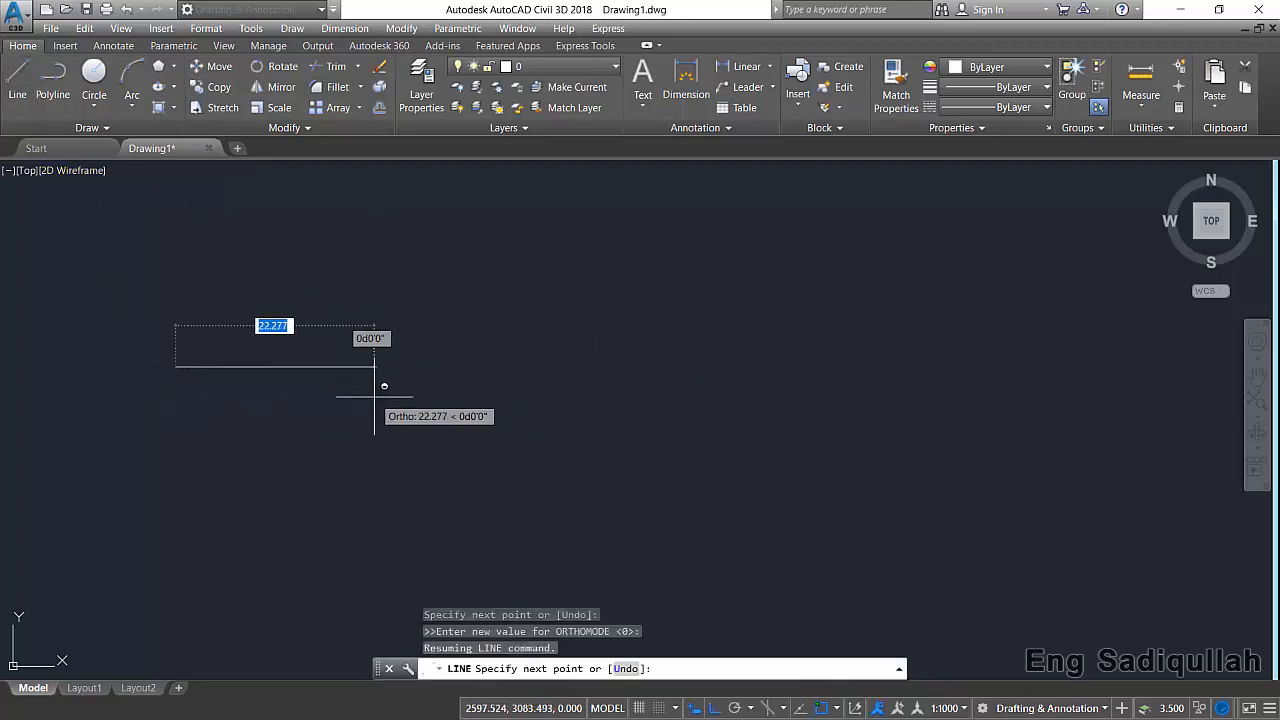
pyautogui.click(375, 396)
pyautogui.press('Return')
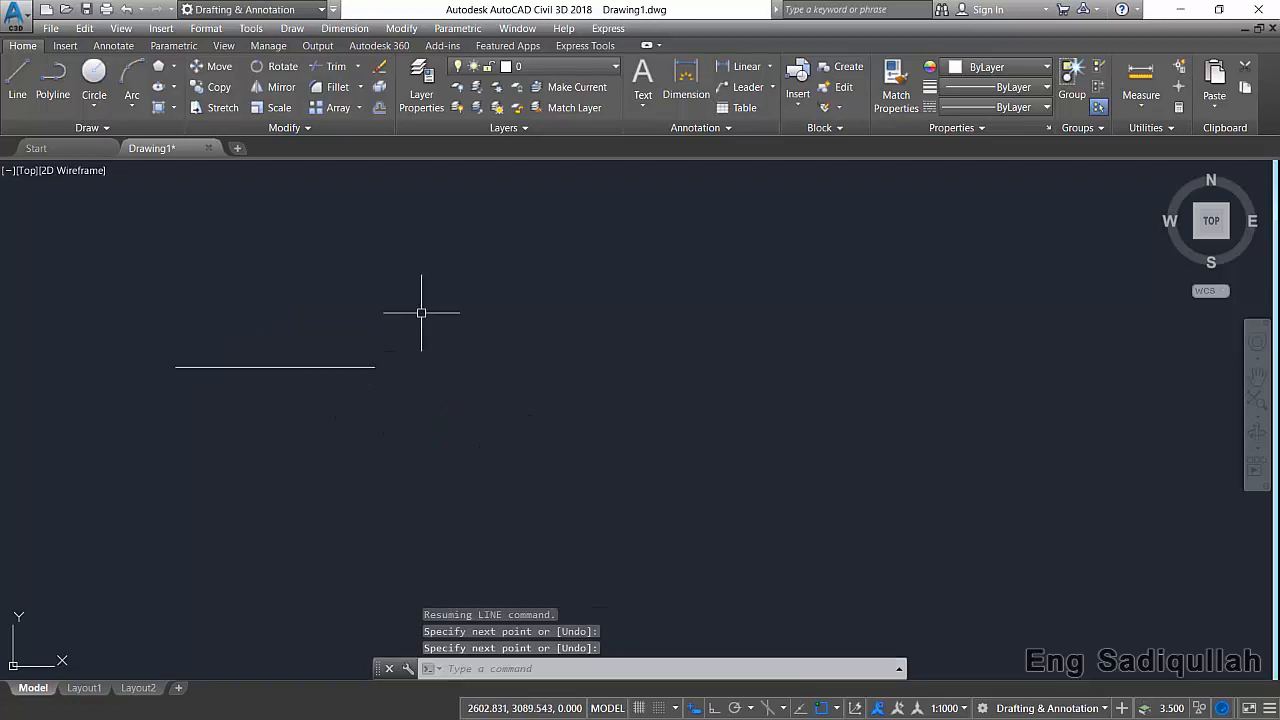
# Copy the horizontal line to the right at the same level, constraining the displacement with Ortho mode.
pyautogui.click(423, 300)
pyautogui.click(300, 414)
pyautogui.write('o')
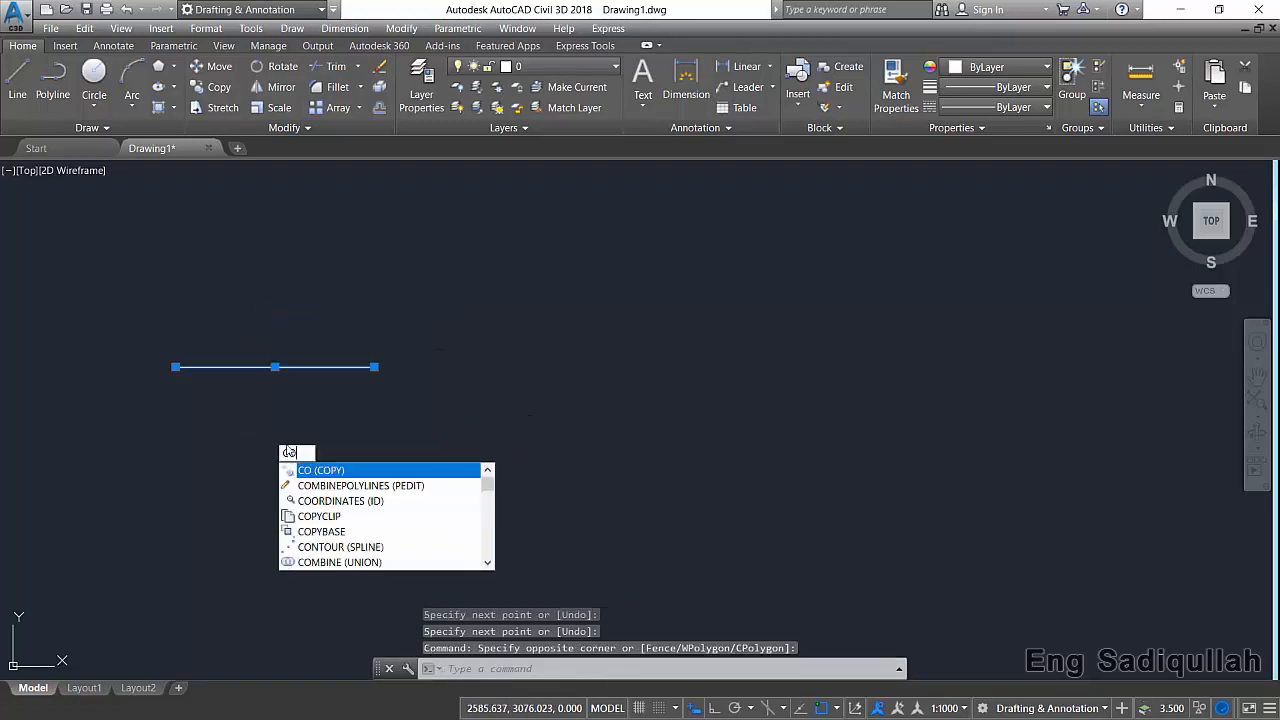
pyautogui.press('Return')
pyautogui.click(358, 476)
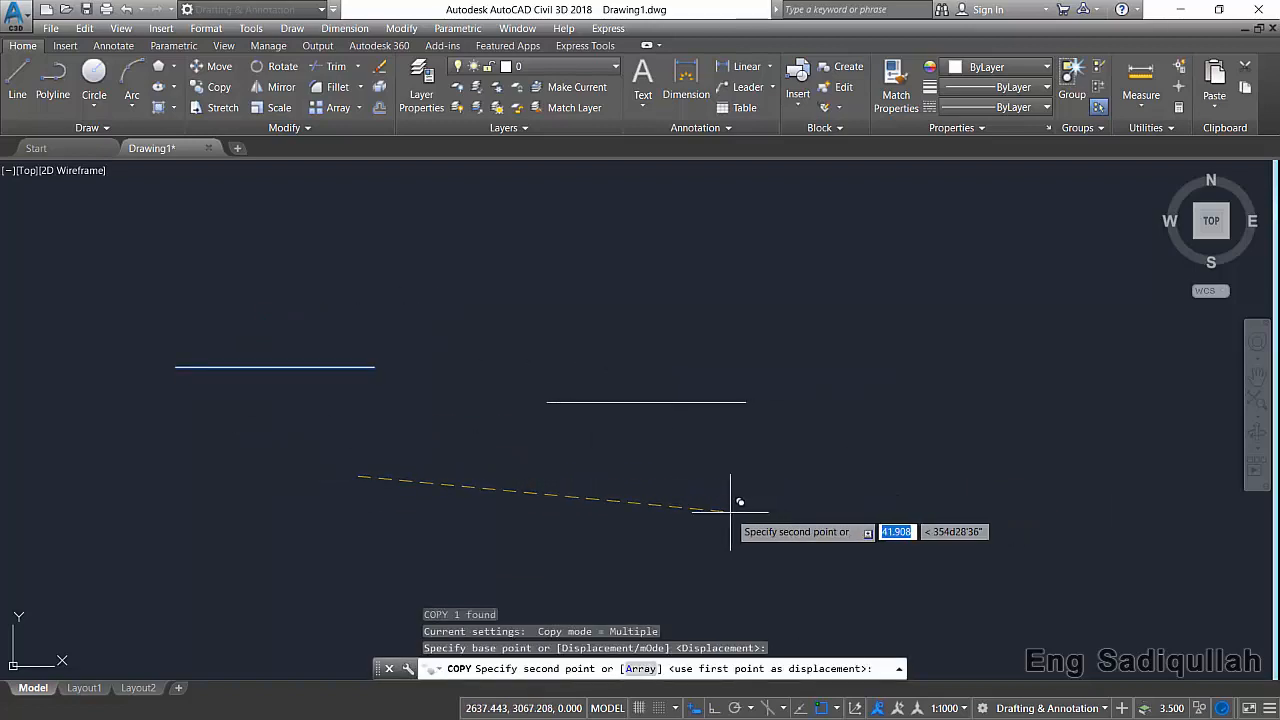
pyautogui.press('F8')
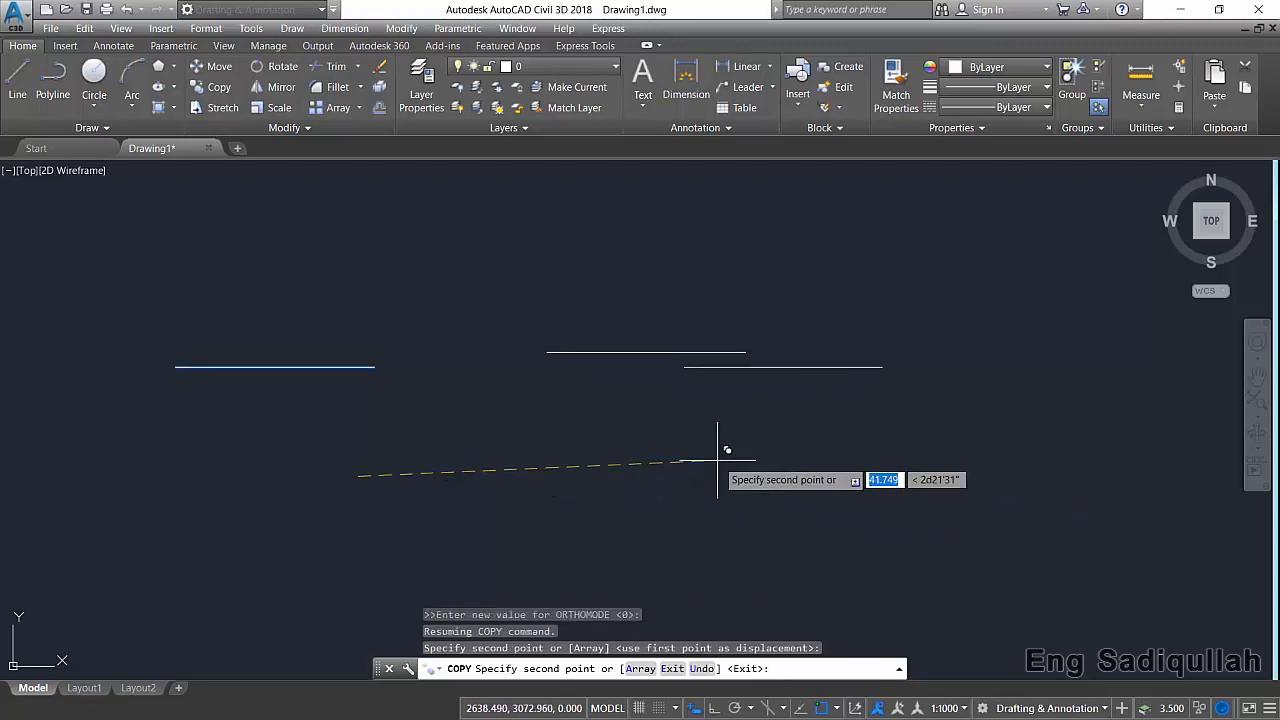
pyautogui.press('Return')
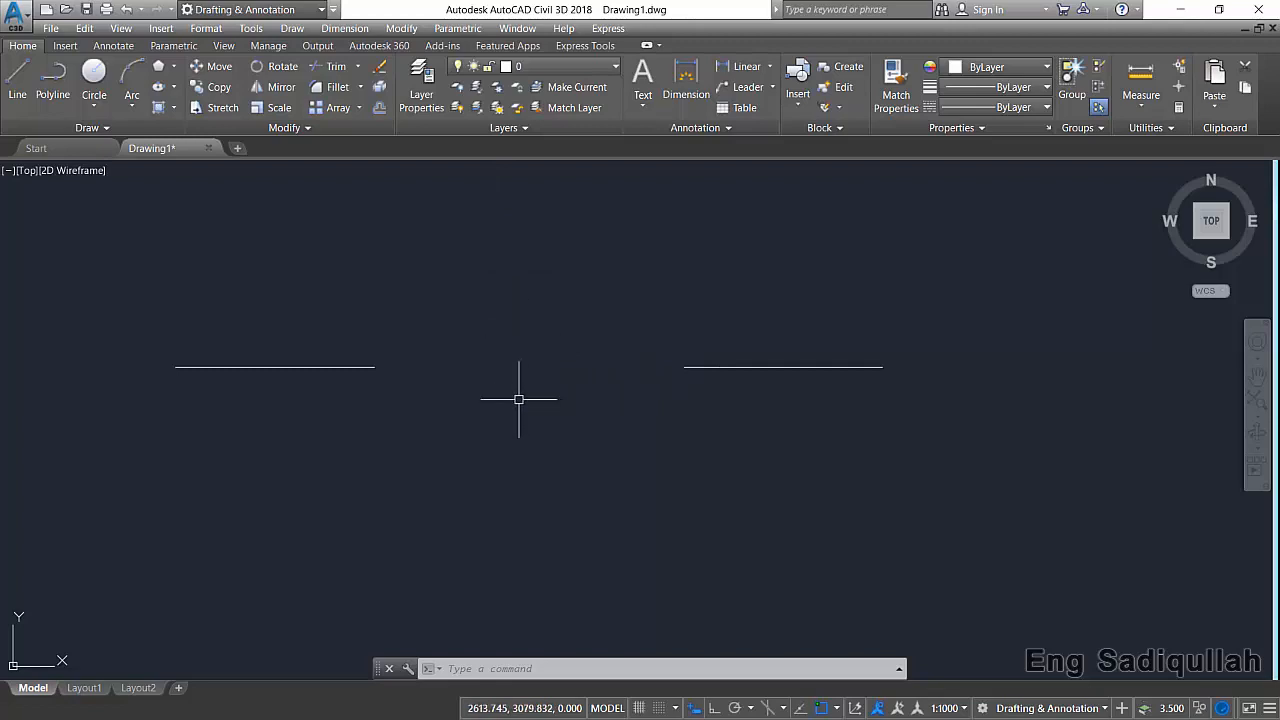
pyautogui.click(17, 82)
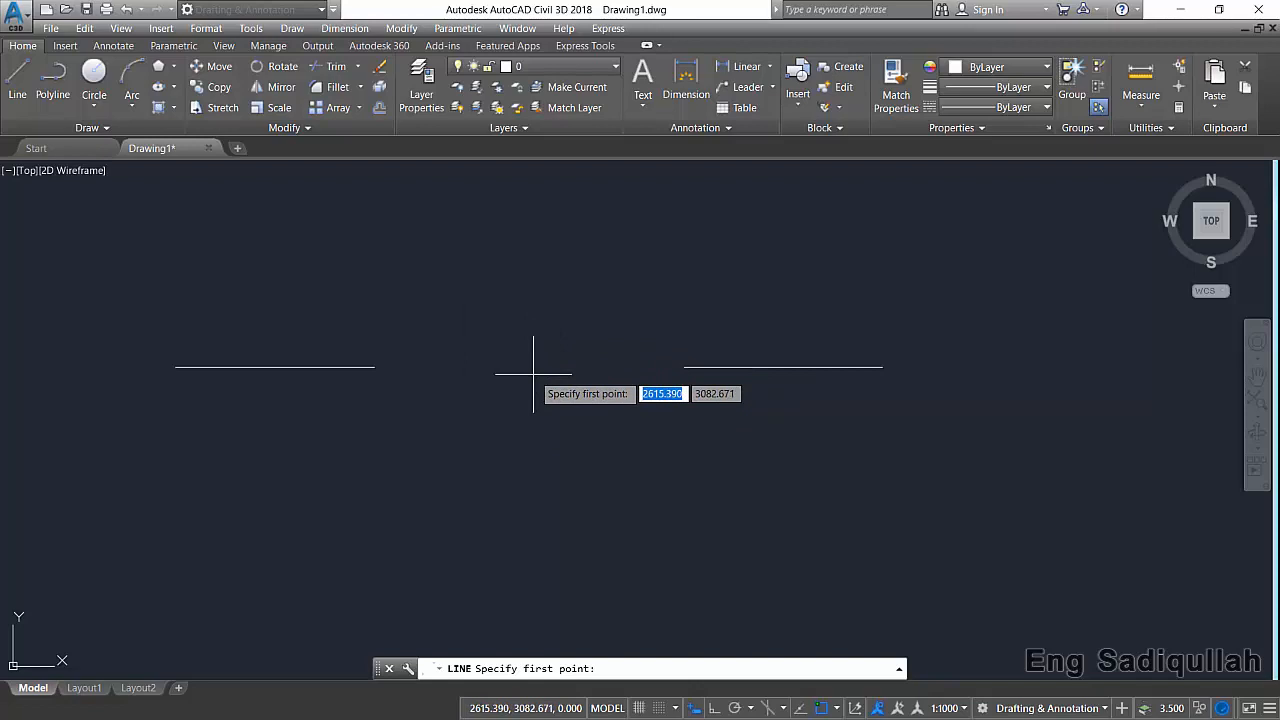
pyautogui.write('i')
pyautogui.press('Return')
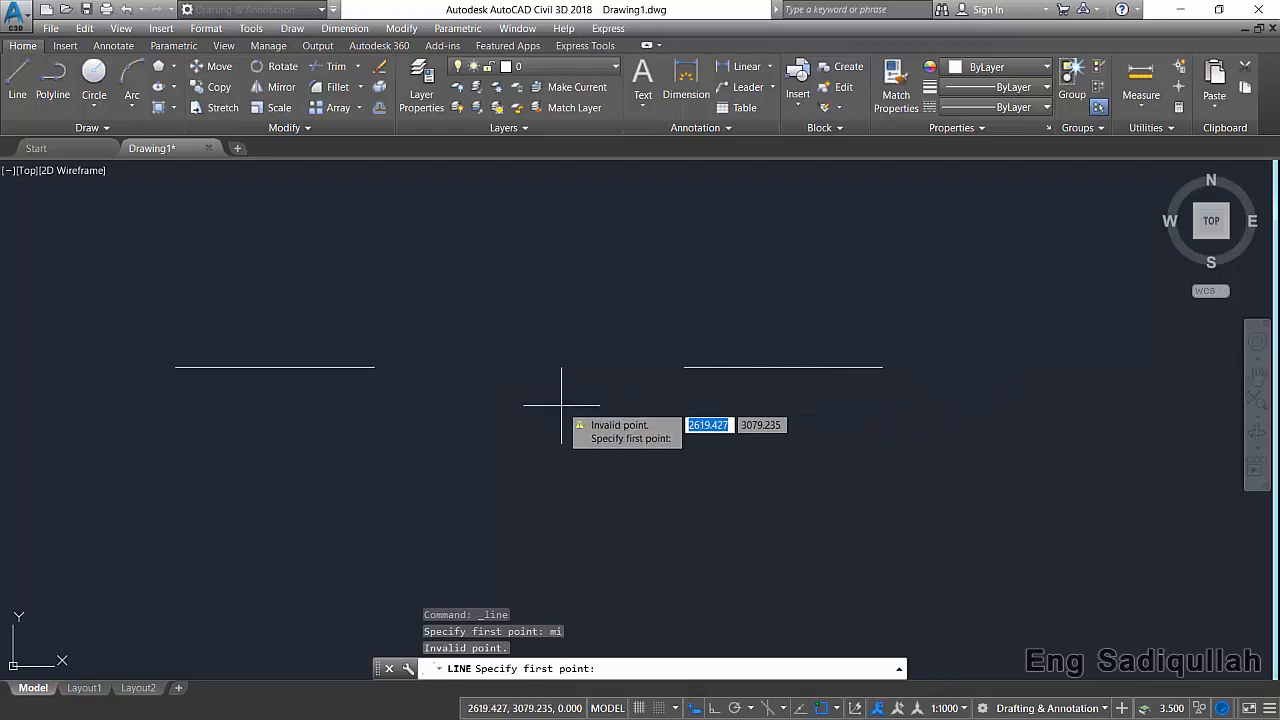
pyautogui.press('Escape')
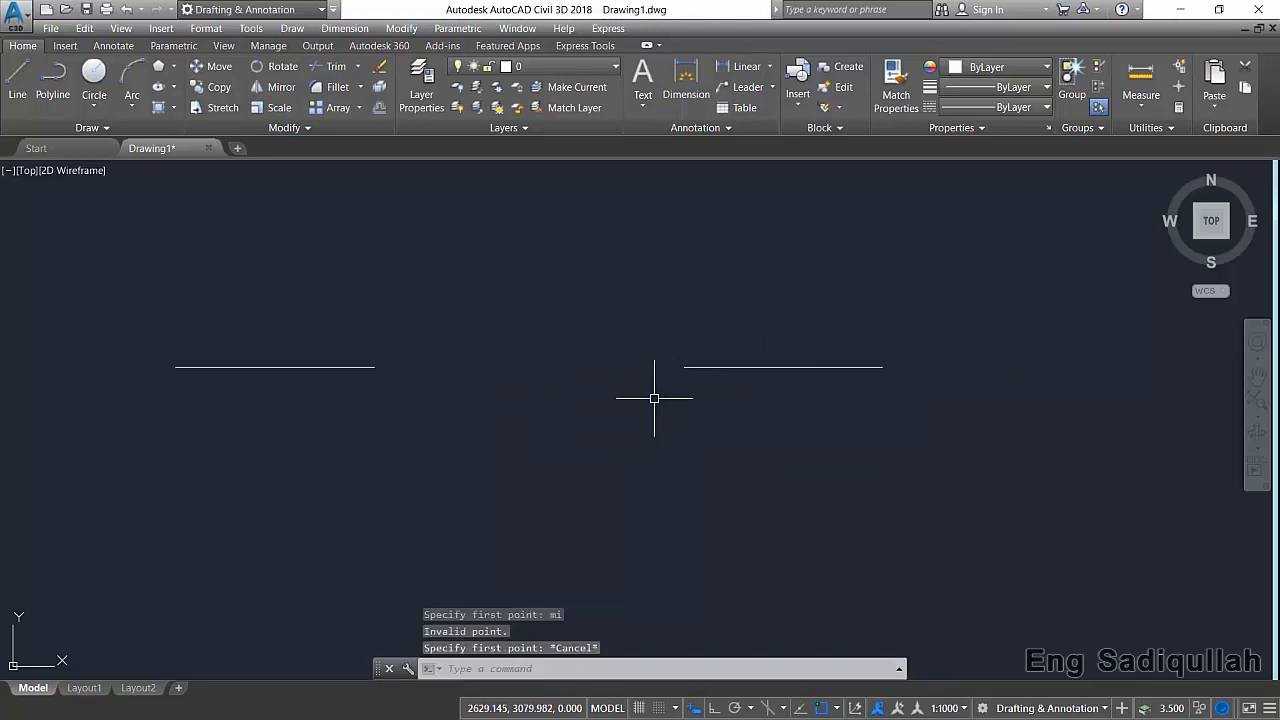
# Draw a vertical line upward with Ortho mode, starting at the Mid Between 2 Points snap of the two horizontal lines' facing endpoints.
pyautogui.click(836, 708)
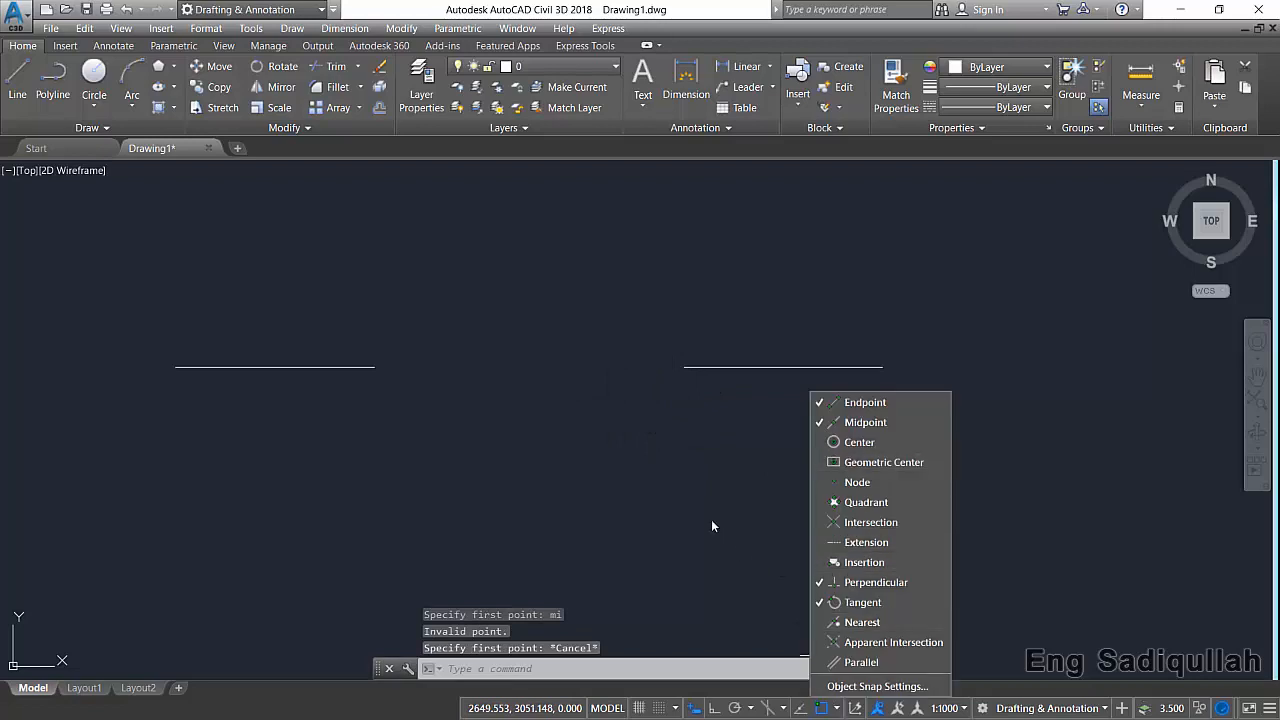
pyautogui.click(675, 450)
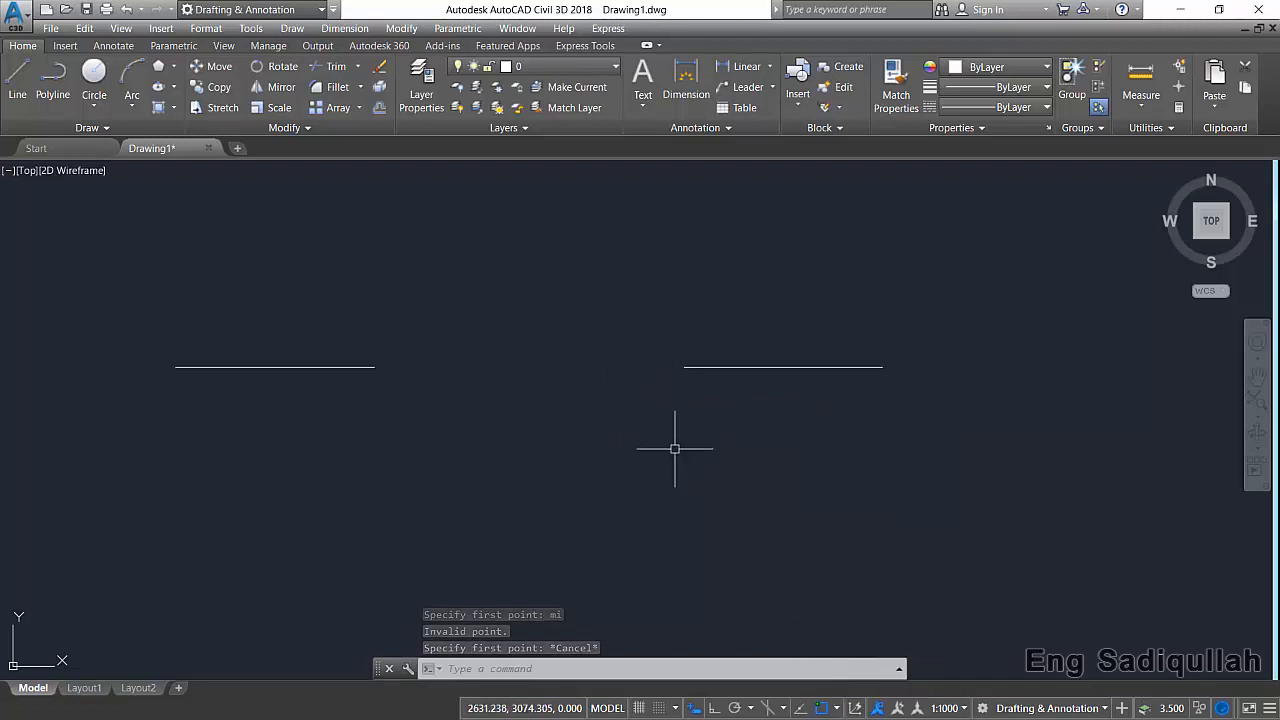
pyautogui.write('l')
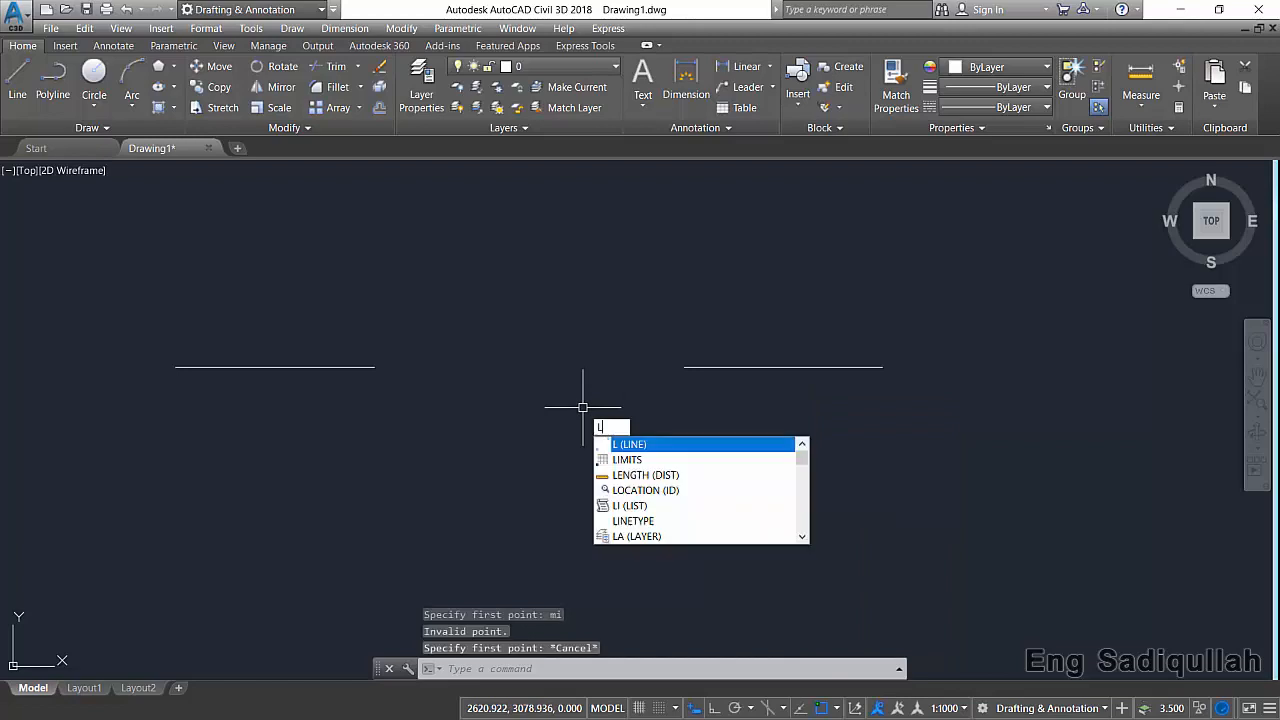
pyautogui.press('Return')
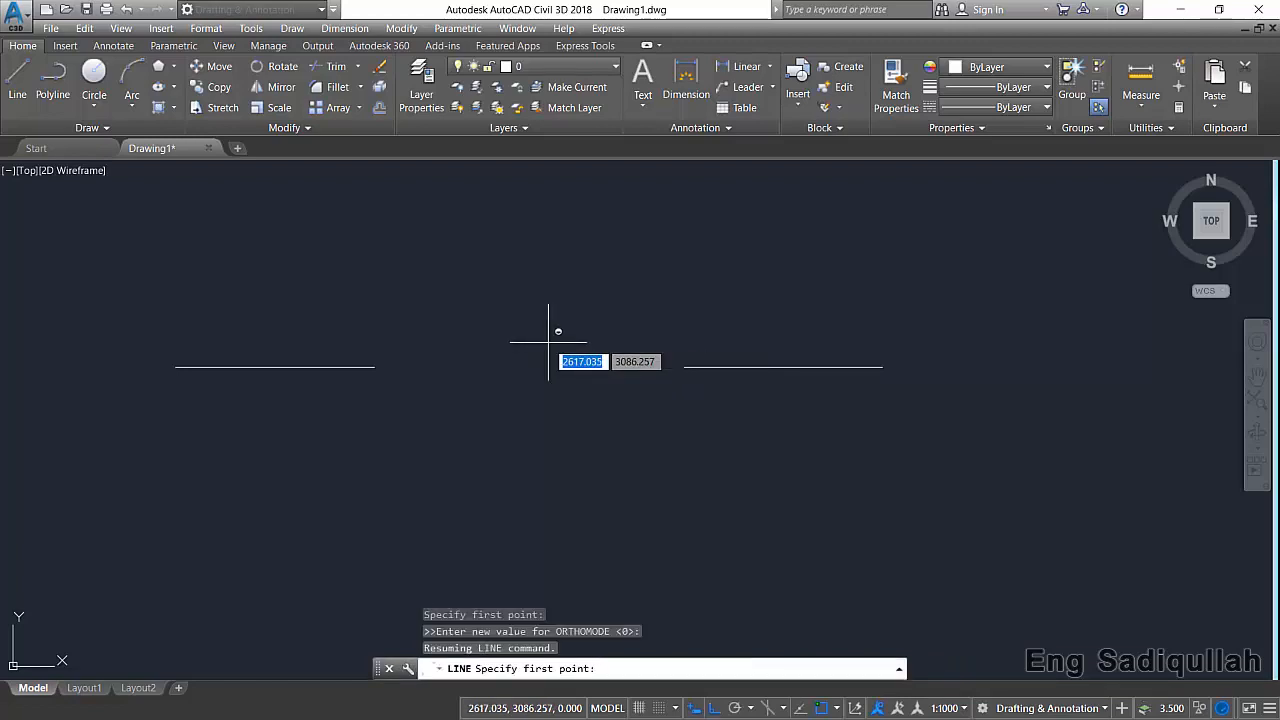
pyautogui.keyDown('shift'); pyautogui.rightClick(550, 350); pyautogui.keyUp('shift')
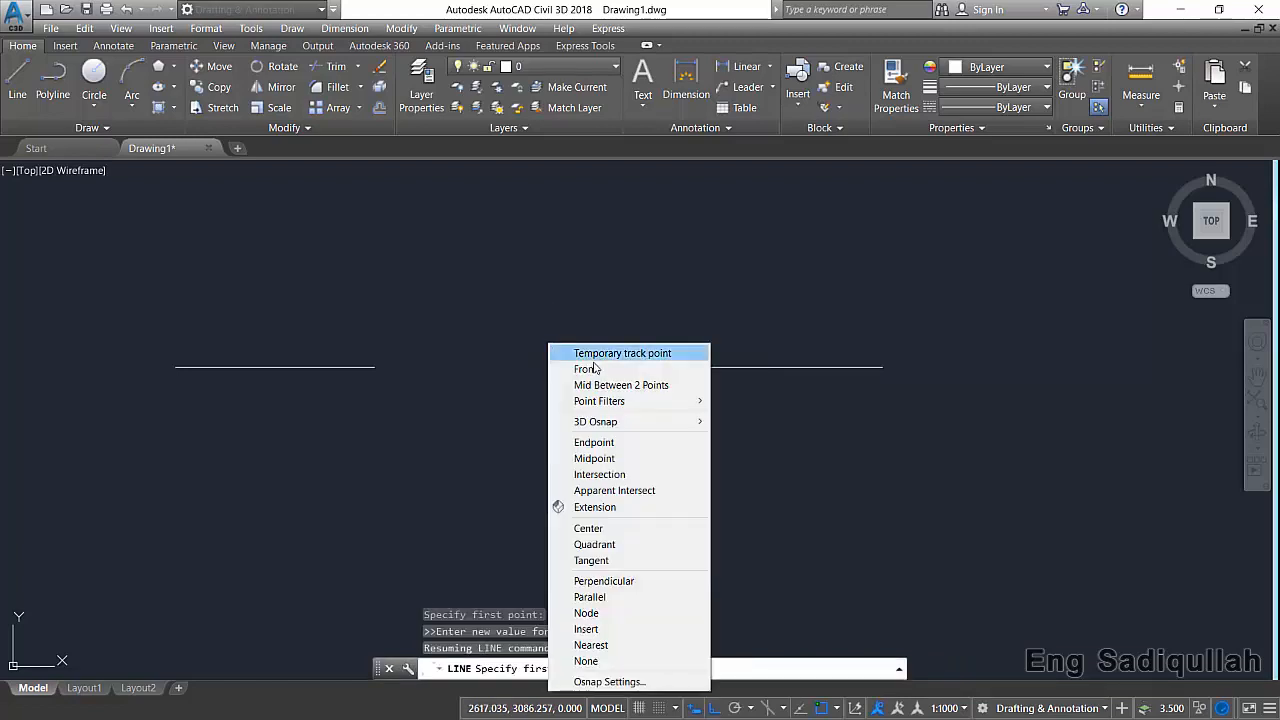
pyautogui.click(648, 386)
pyautogui.click(684, 367)
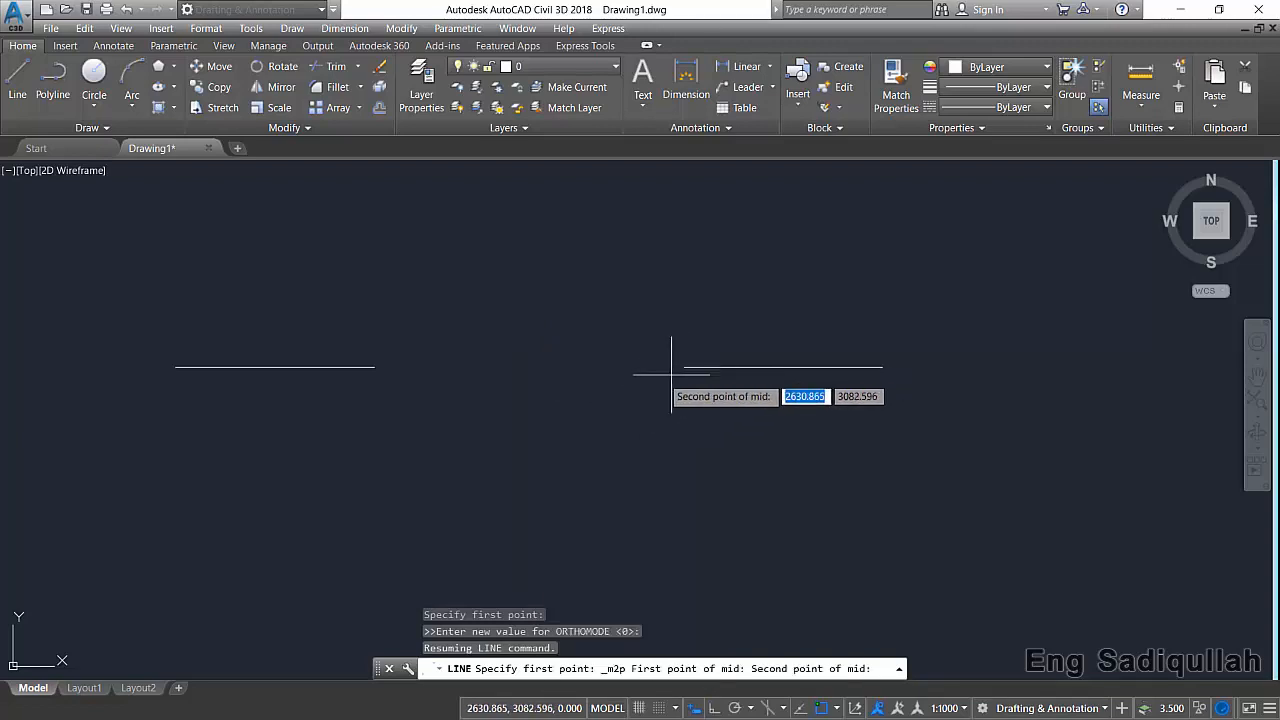
pyautogui.click(374, 367)
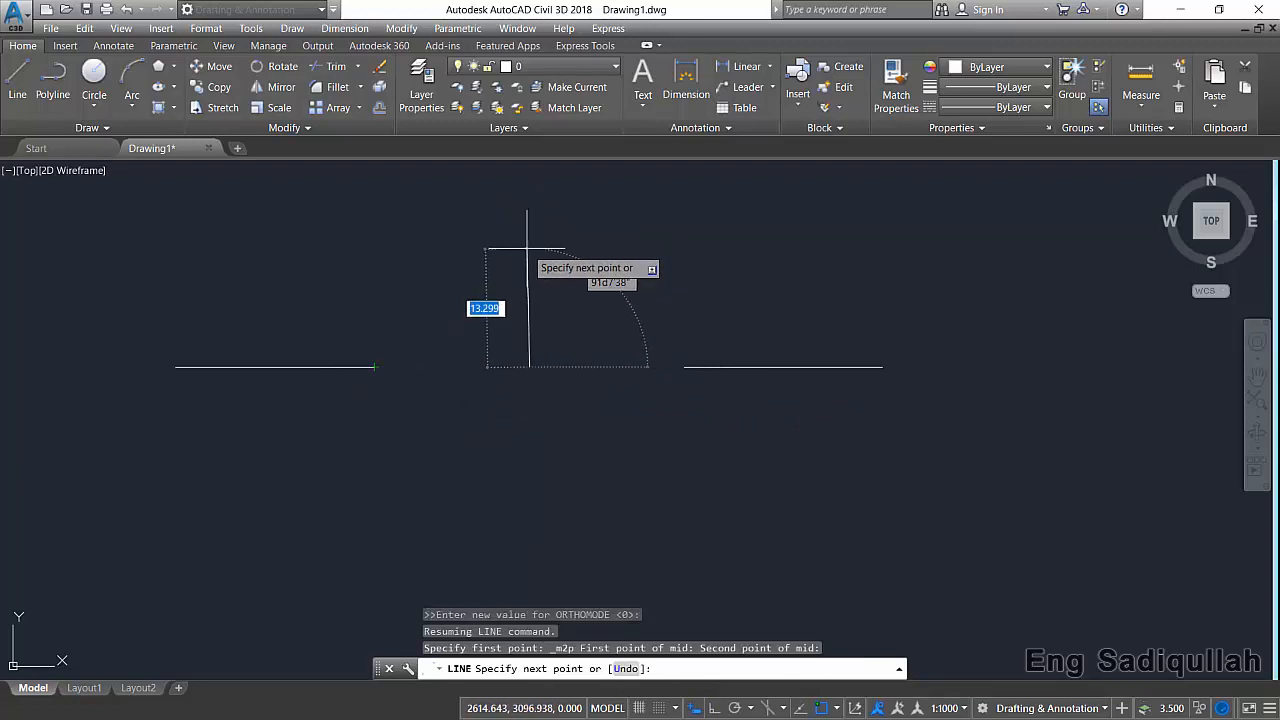
pyautogui.press('F8')
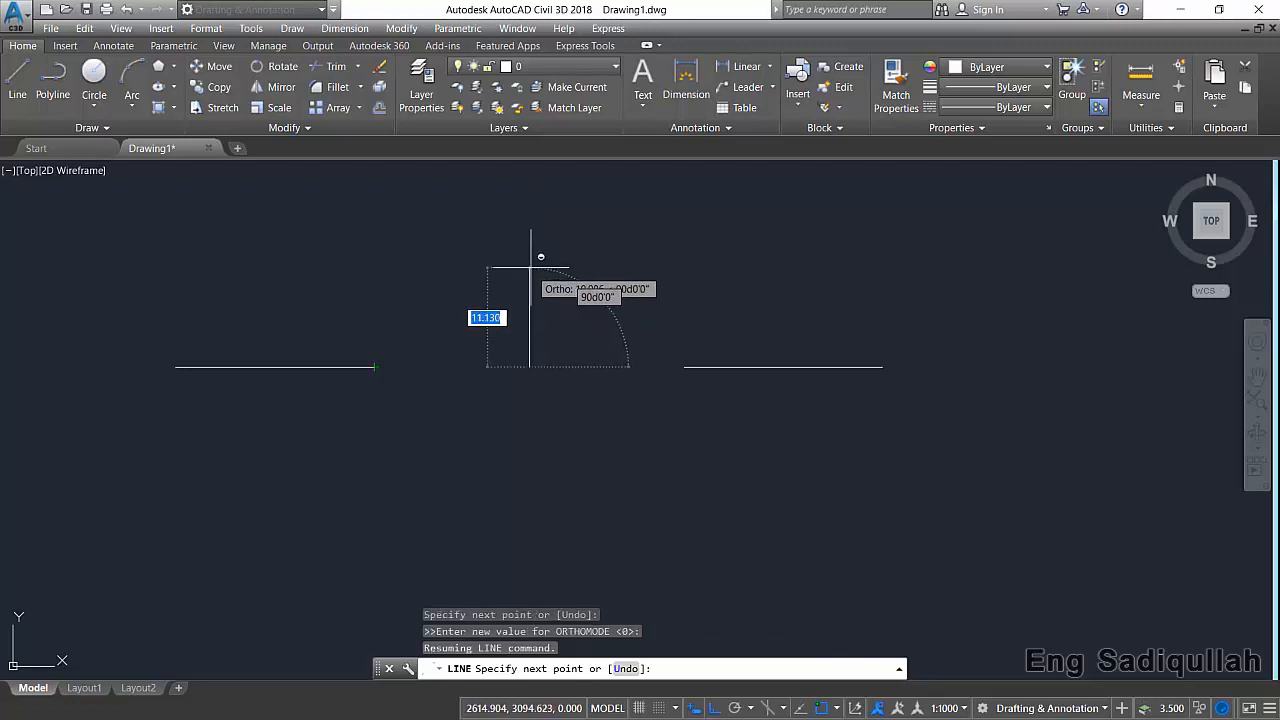
pyautogui.click(540, 293)
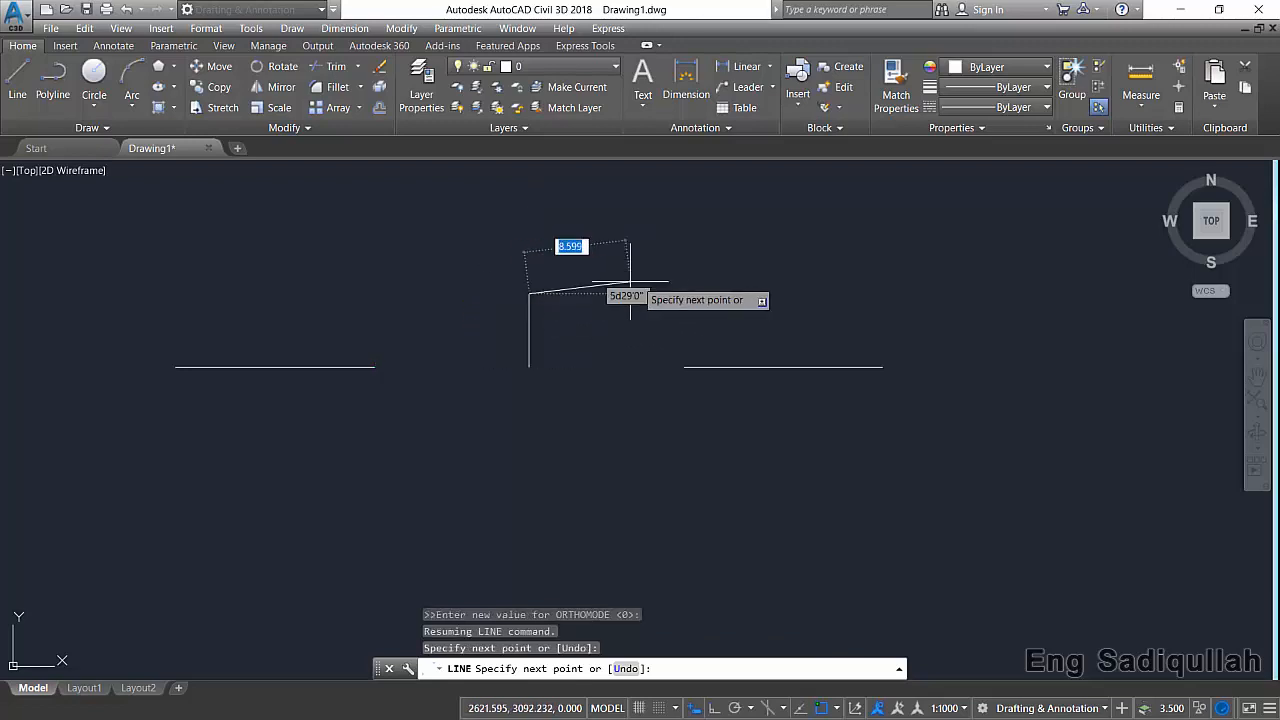
pyautogui.press('Return')
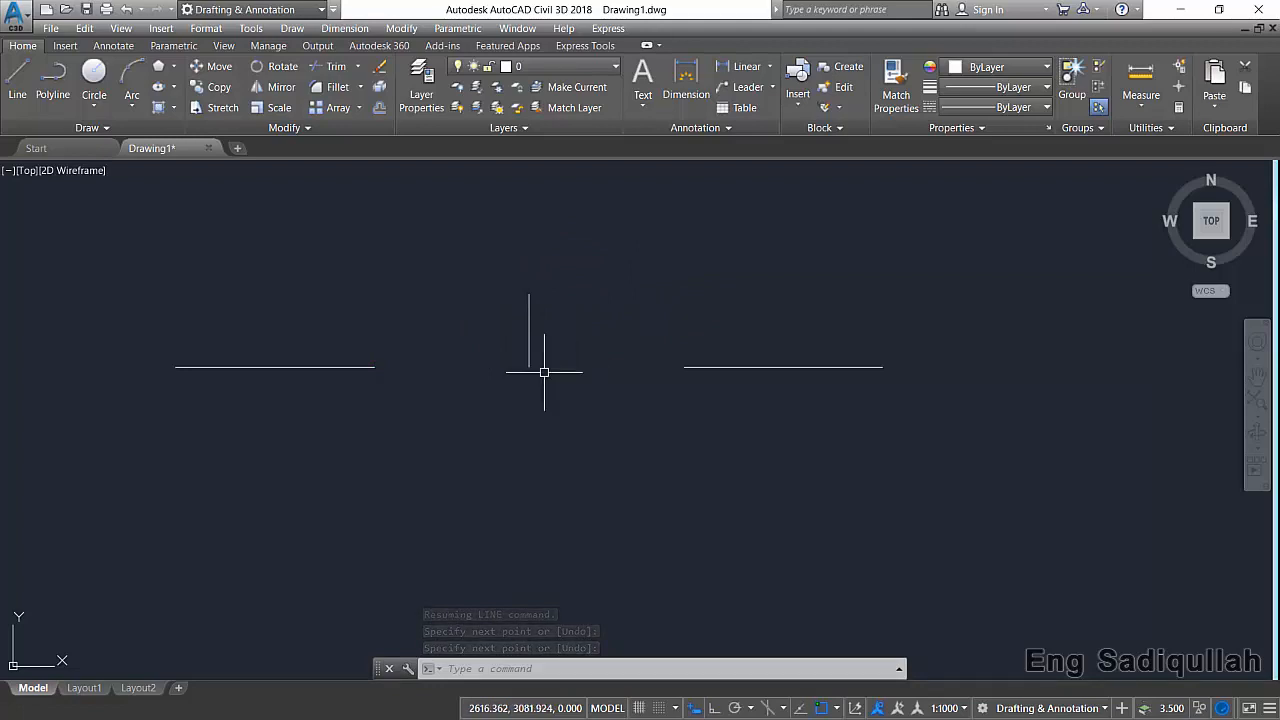
pyautogui.click(537, 329)
pyautogui.click(497, 360)
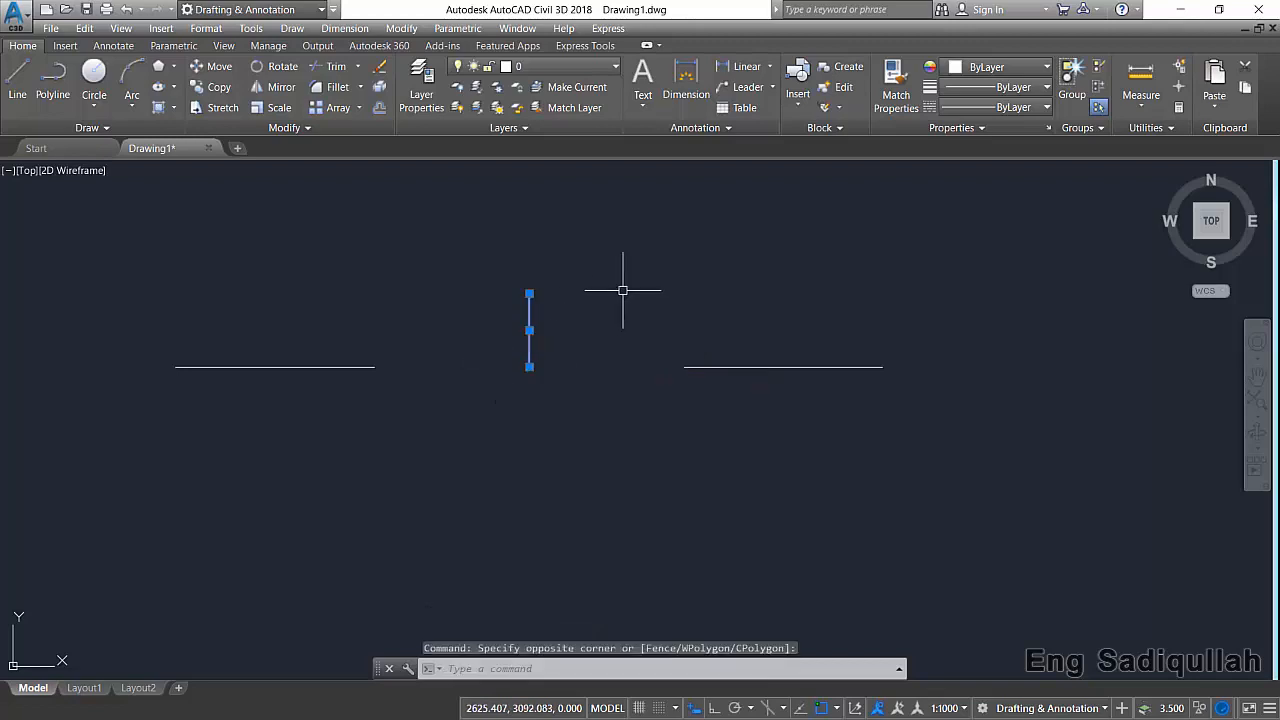
pyautogui.press('Escape')
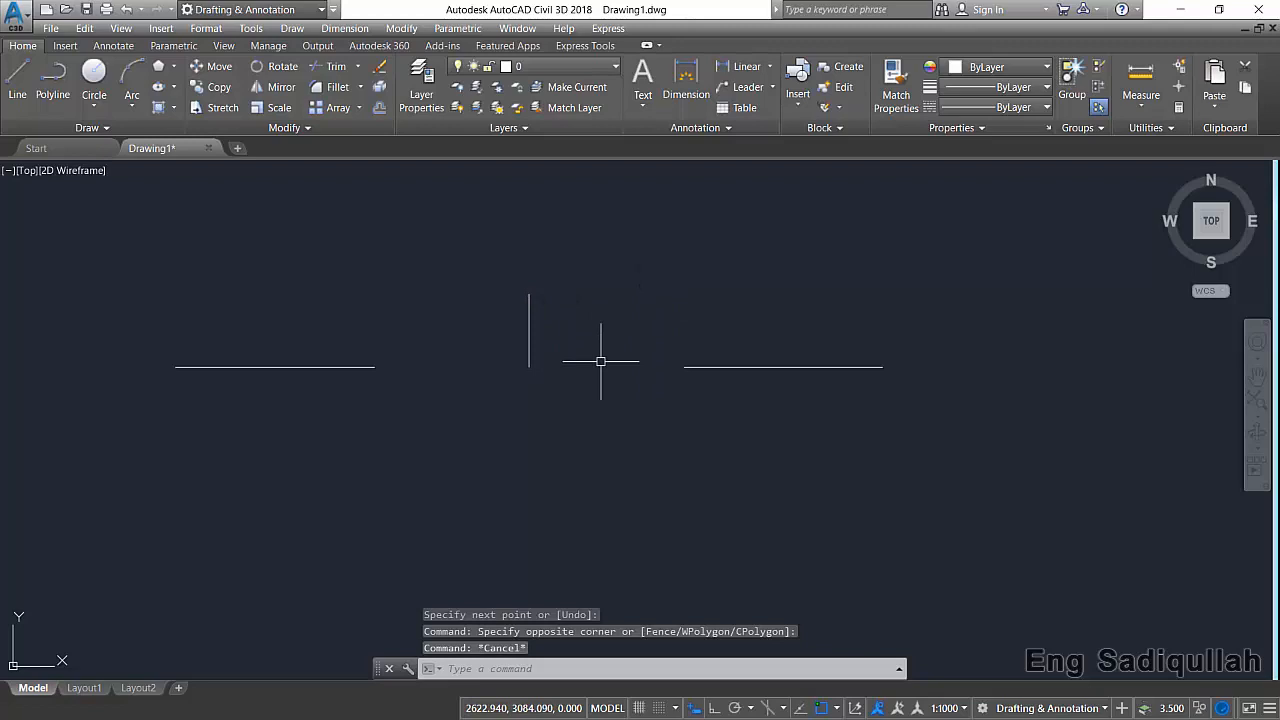
# Draw a horizontal line from the vertical line's lower endpoint to the near endpoint of the right horizontal line.
pyautogui.write('l')
pyautogui.press('Return')
pyautogui.click(529, 366)
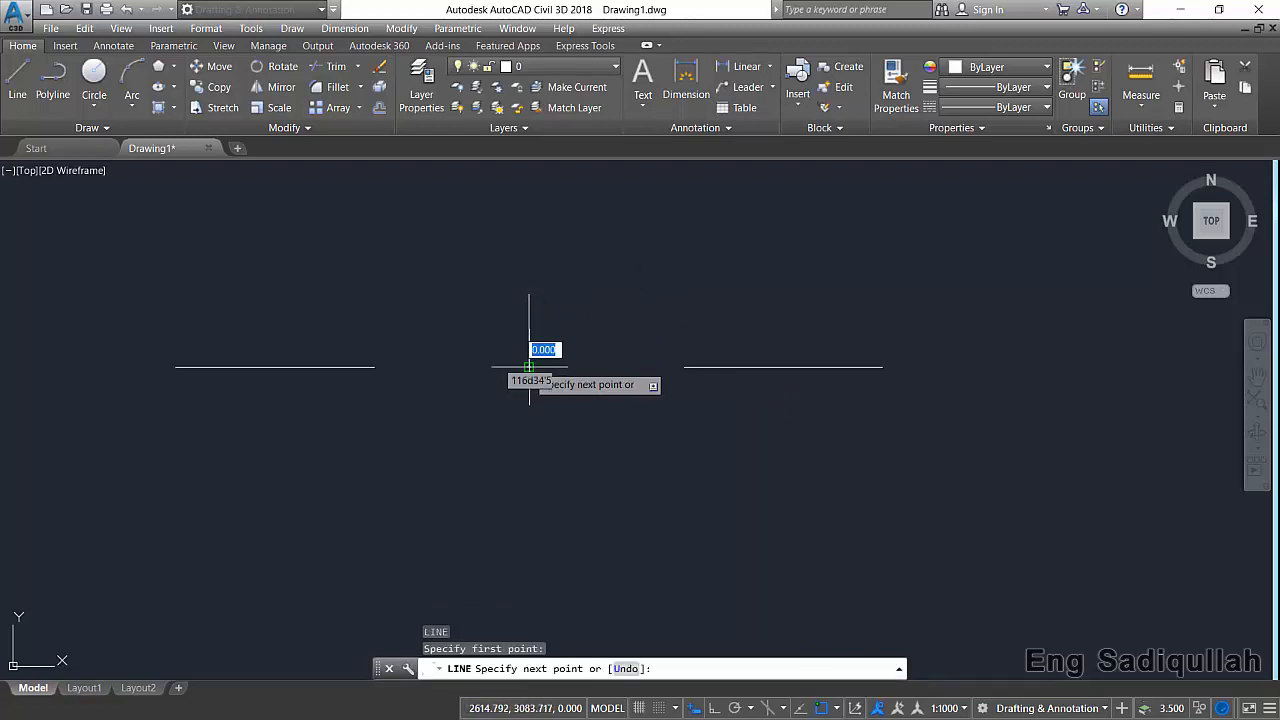
pyautogui.click(669, 366)
pyautogui.press('Return')
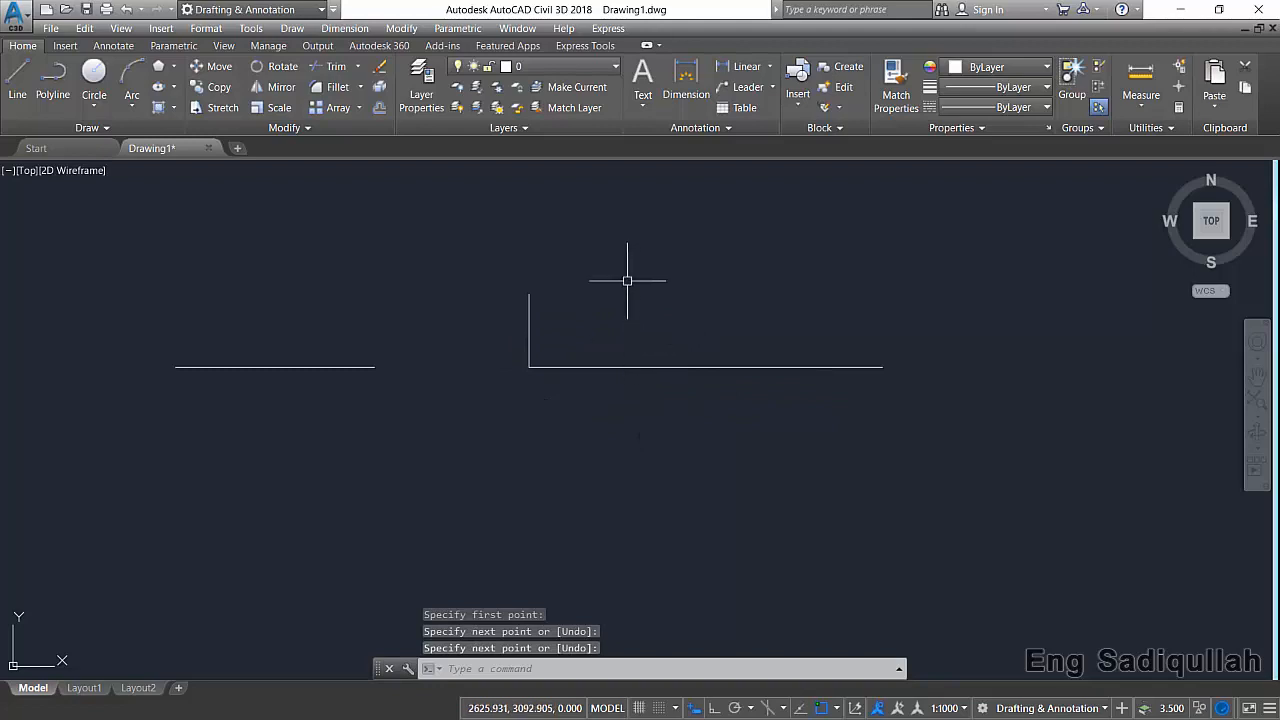
# Change the color of the vertical line and its adjoining horizontal line to red 237,31,36.
pyautogui.click(591, 322)
pyautogui.click(506, 382)
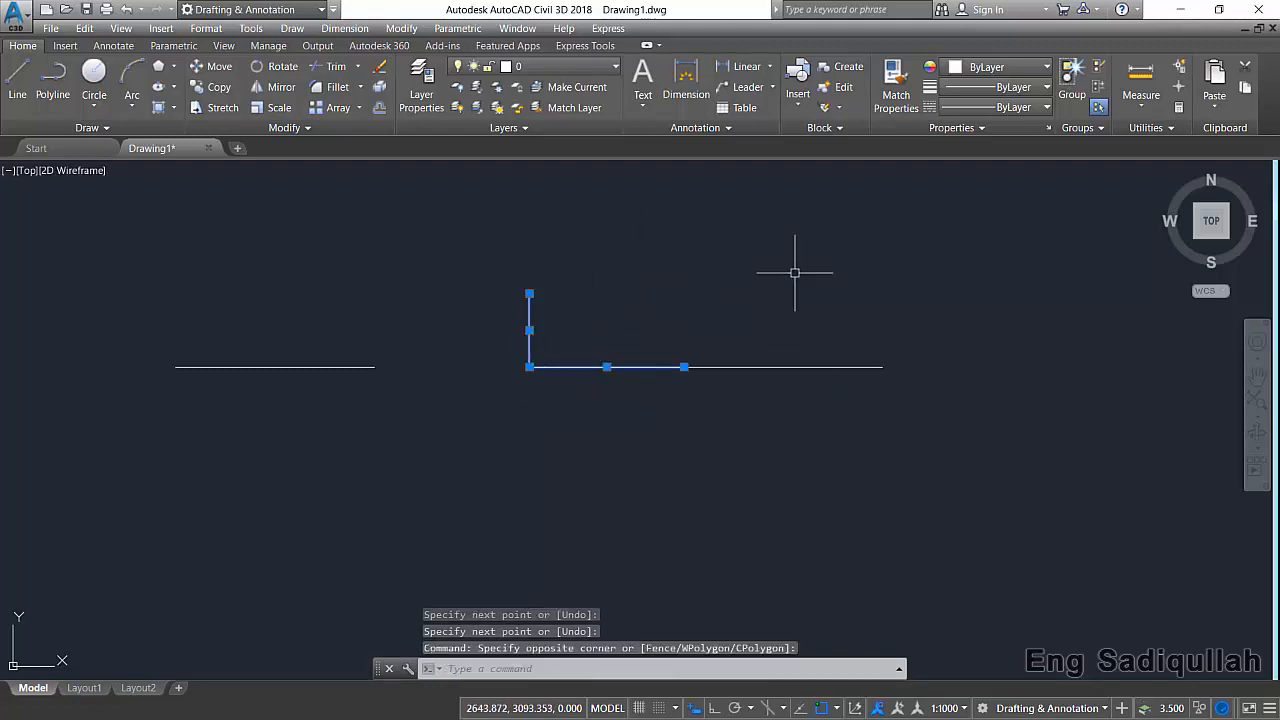
pyautogui.click(1007, 72)
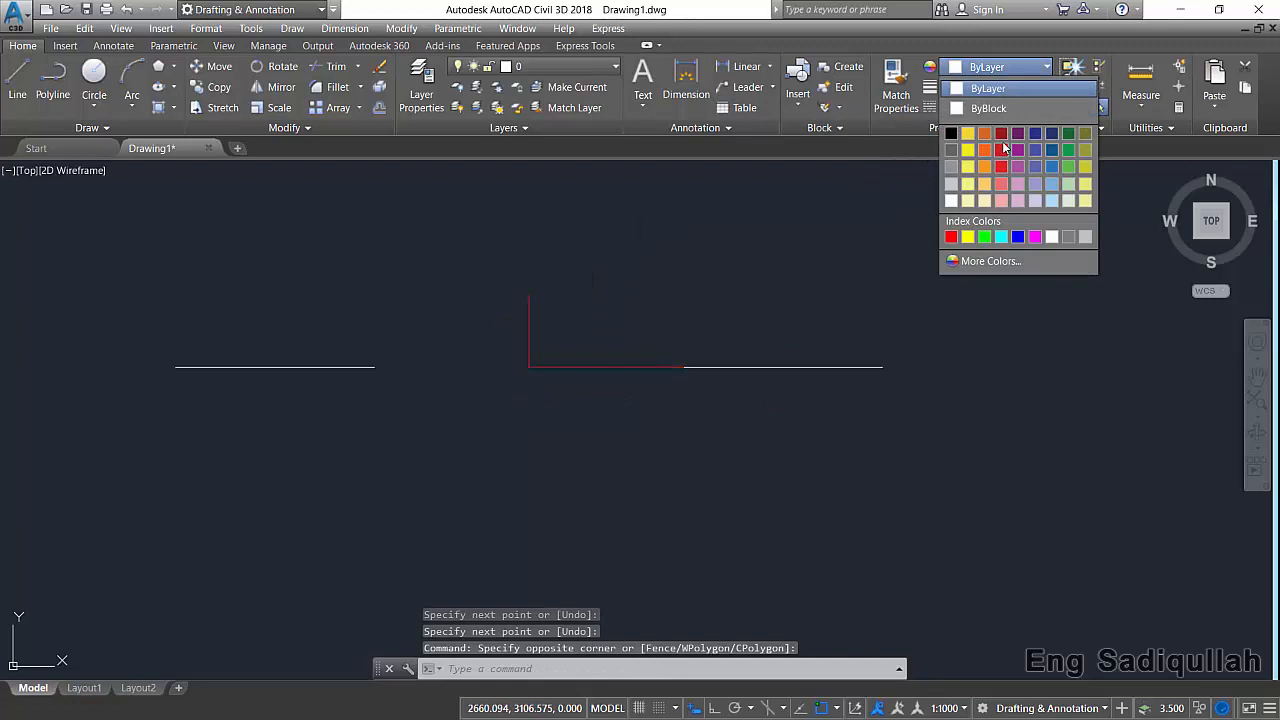
pyautogui.click(1002, 167)
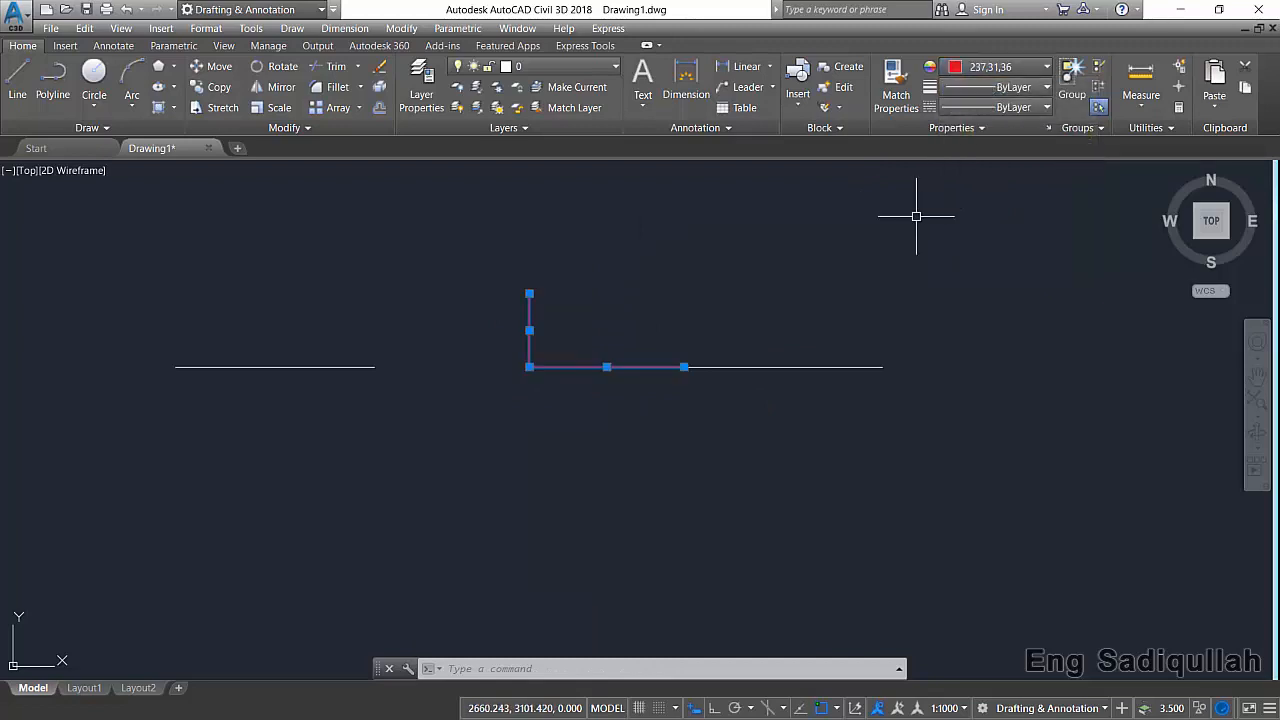
pyautogui.click(837, 242)
pyautogui.press('Escape')
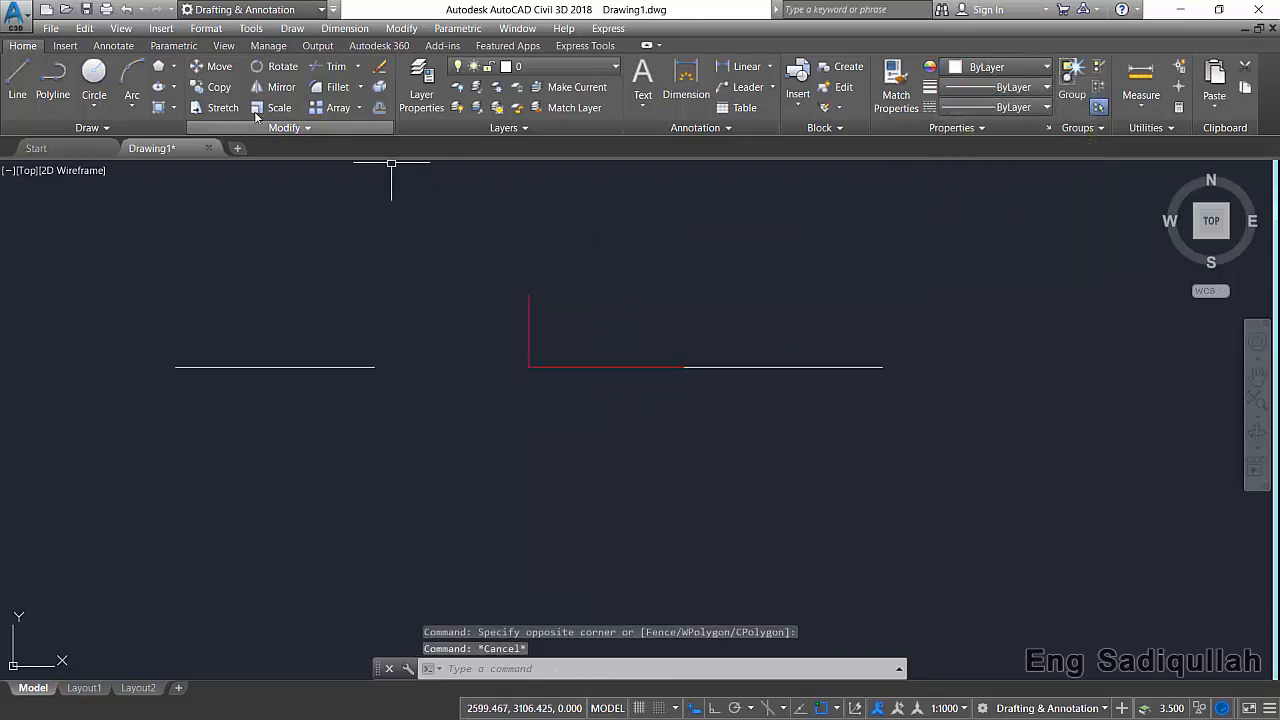
# Draw an ellipse with the Center option, centered on the red lines' corner, using their free ends to set the two axes.
pyautogui.click(173, 87)
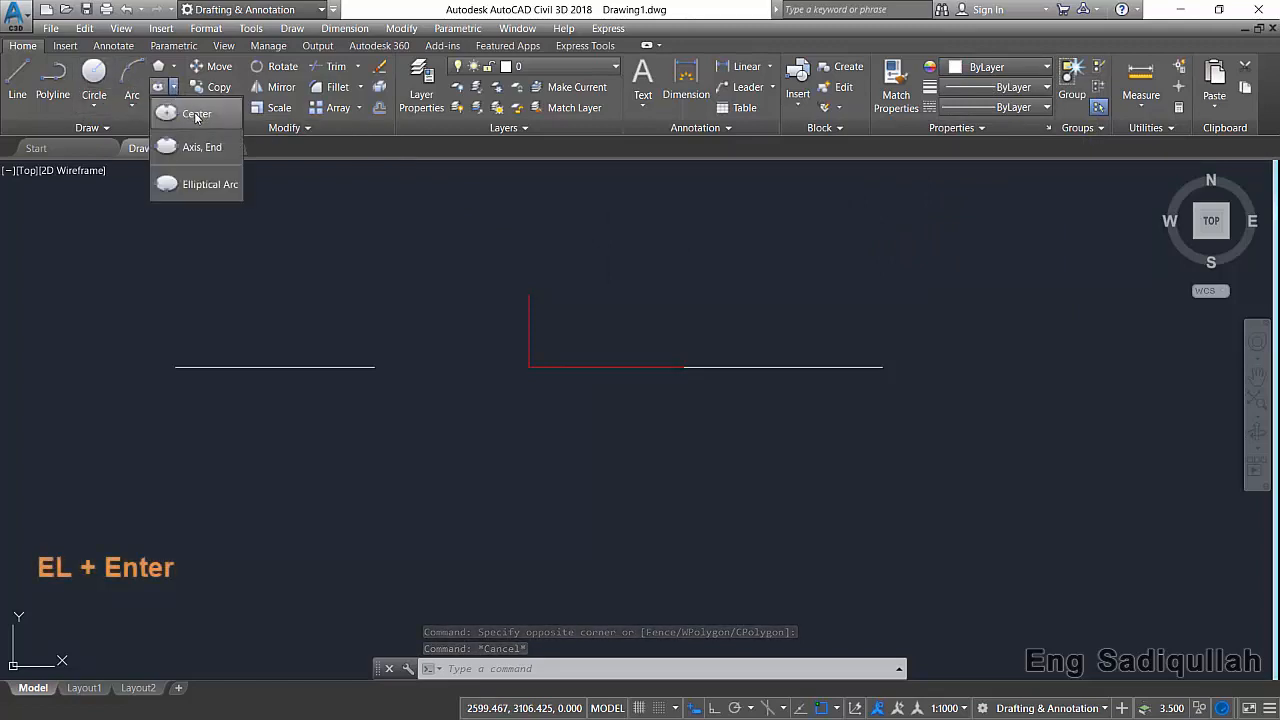
pyautogui.click(193, 114)
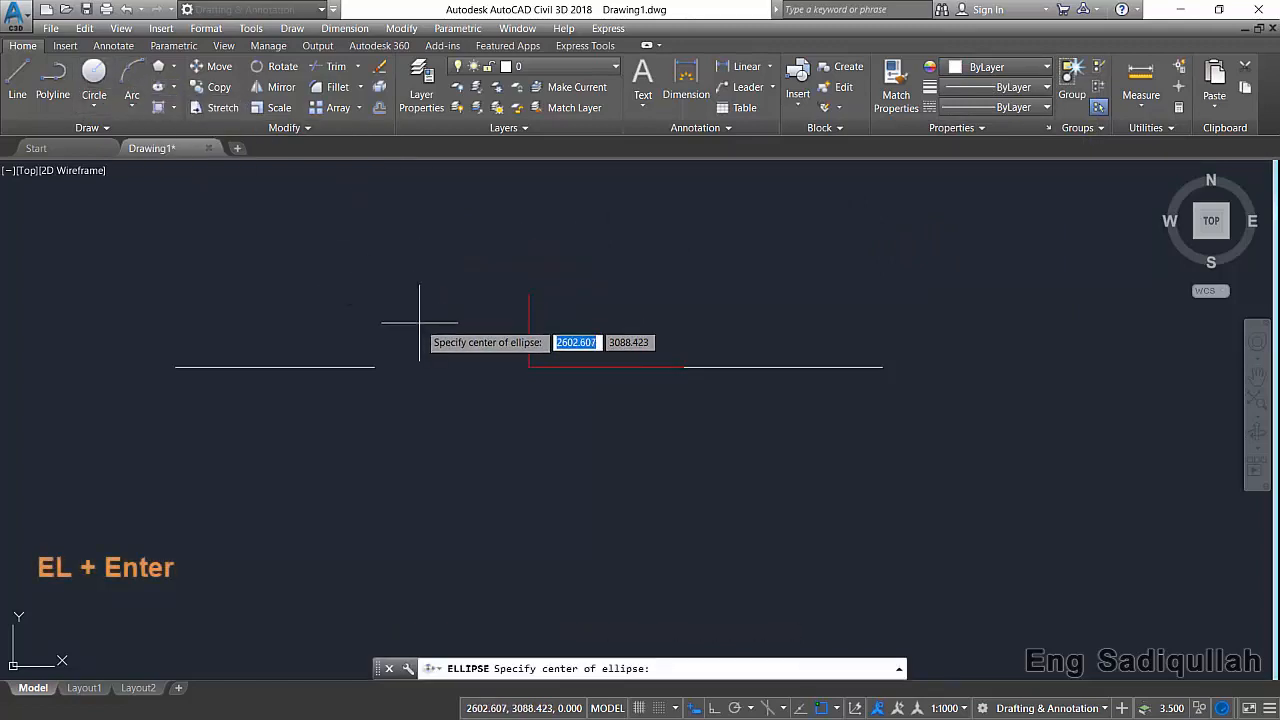
pyautogui.click(529, 367)
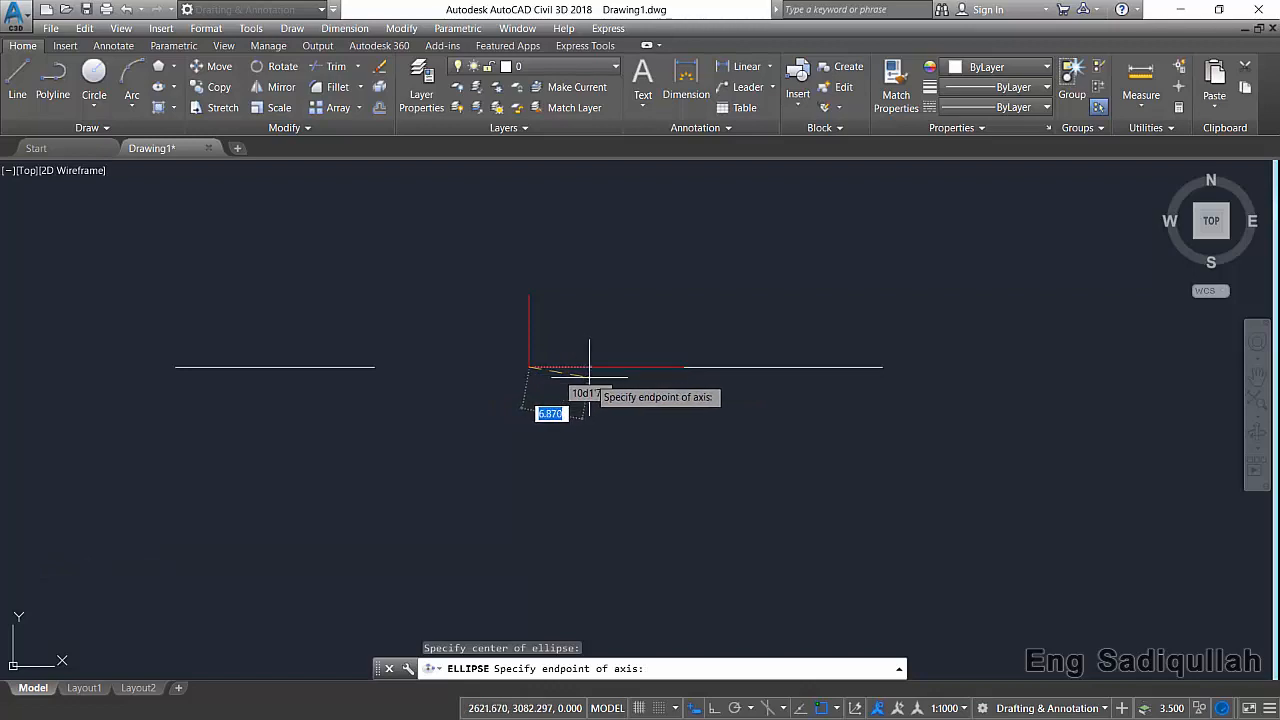
pyautogui.click(684, 367)
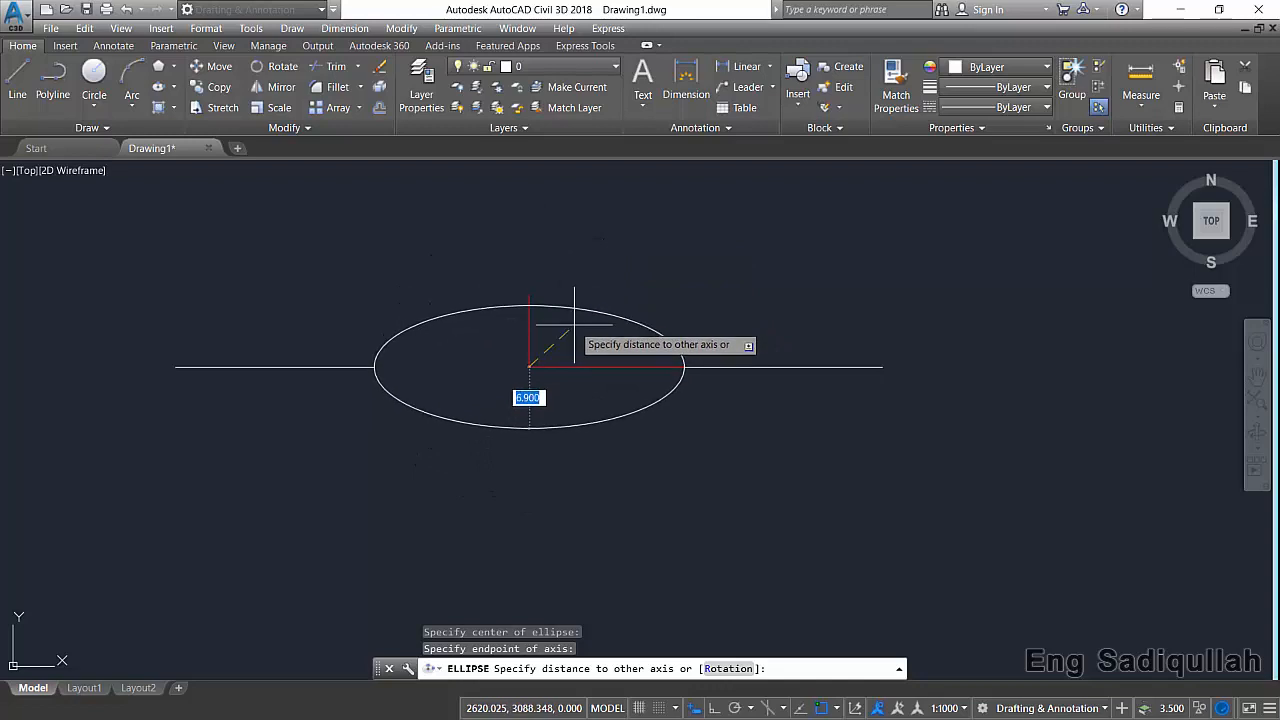
pyautogui.click(529, 295)
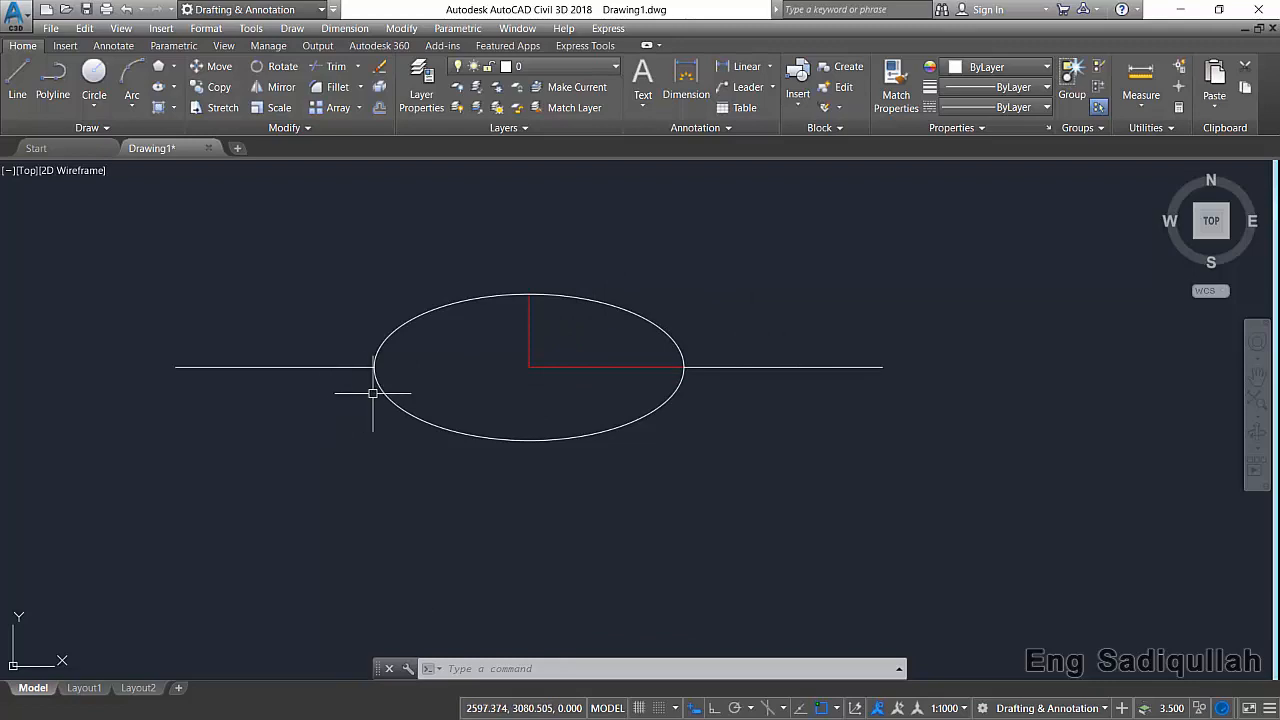
# Erase the center-based ellipse, keeping the red axis lines and the two white lines.
pyautogui.click(127, 106)
pyautogui.click(173, 90)
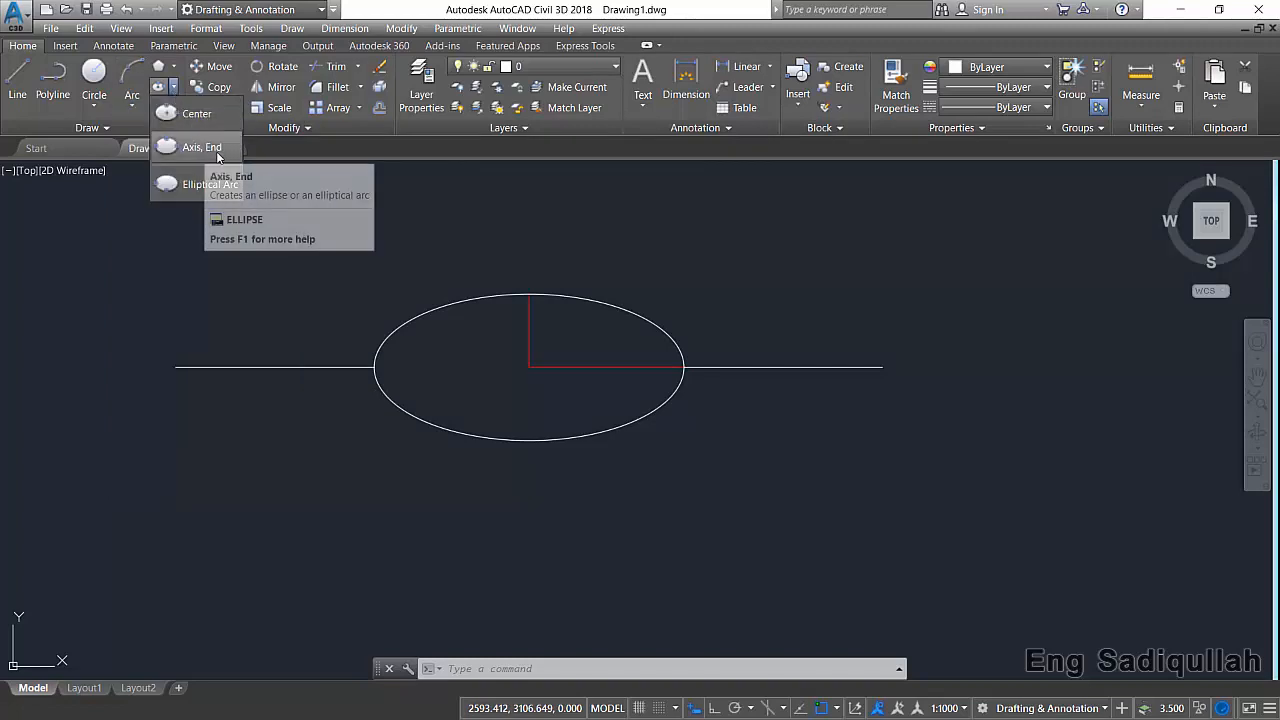
pyautogui.click(632, 250)
pyautogui.click(587, 314)
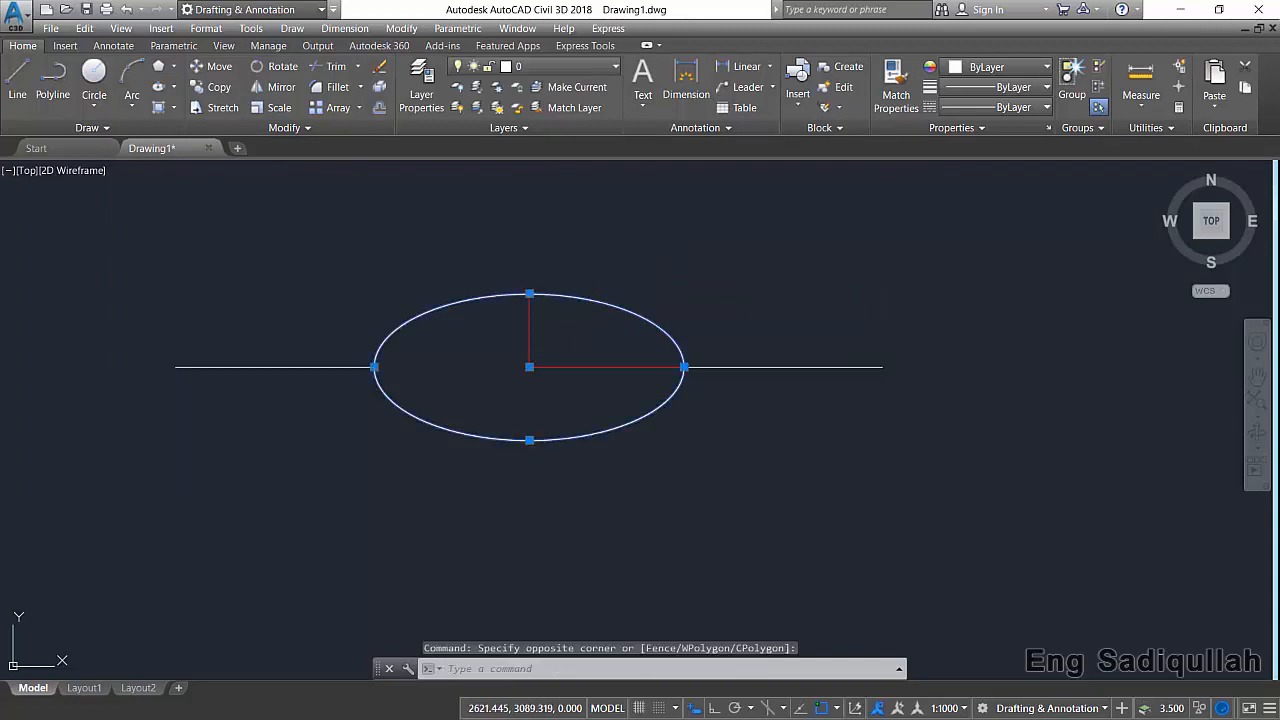
pyautogui.press('Return')
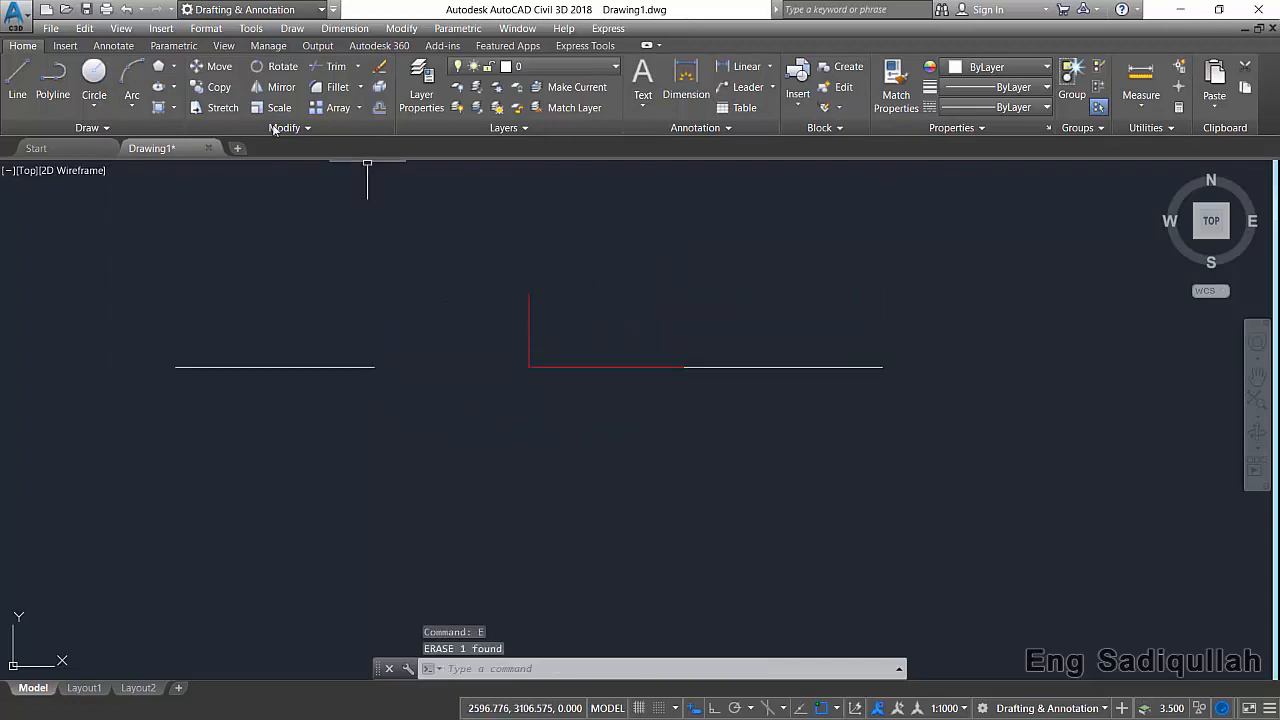
# Draw an ellipse with Axis, End between the white lines' facing endpoints, setting the other axis at the red vertical line's upper end.
pyautogui.click(174, 89)
pyautogui.click(200, 146)
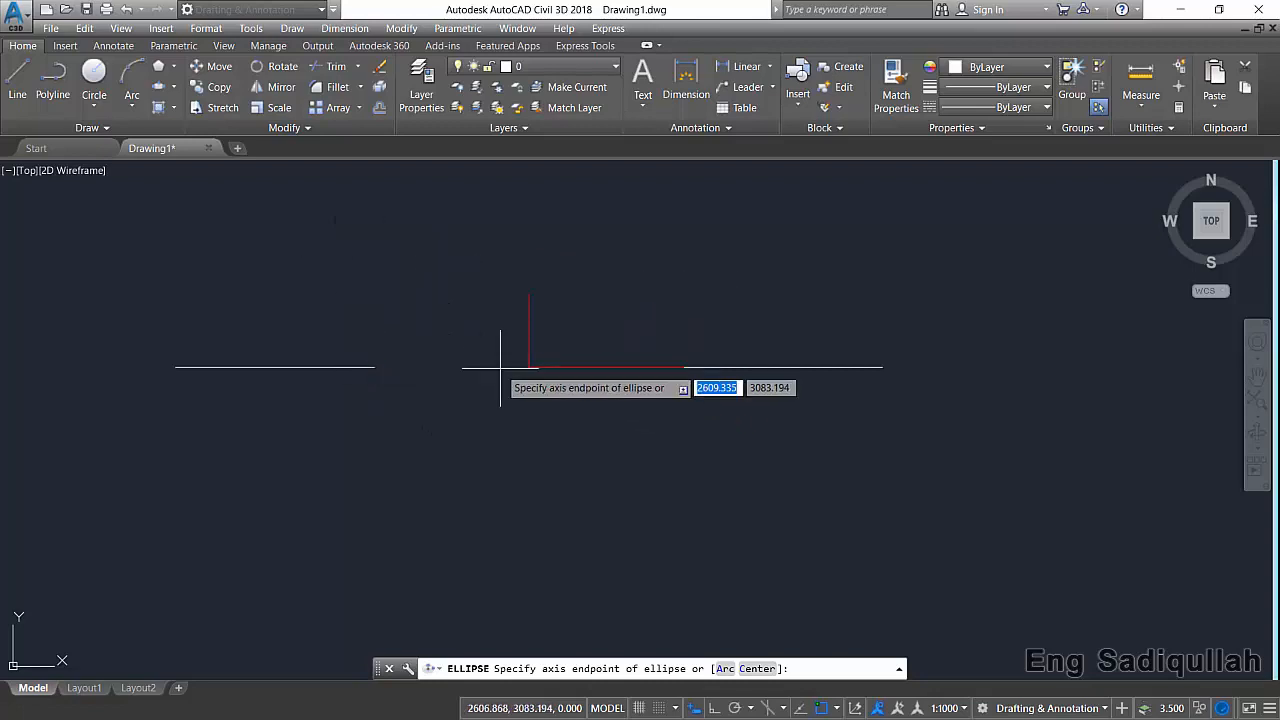
pyautogui.click(375, 367)
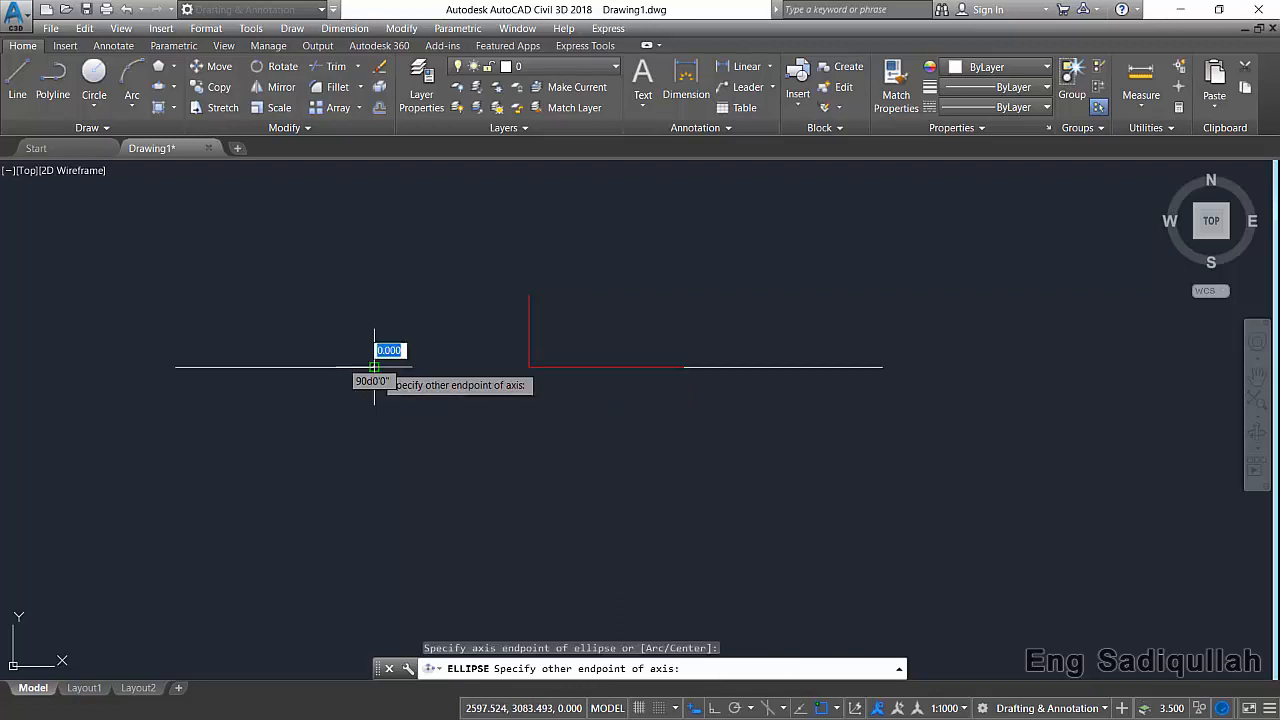
pyautogui.click(685, 367)
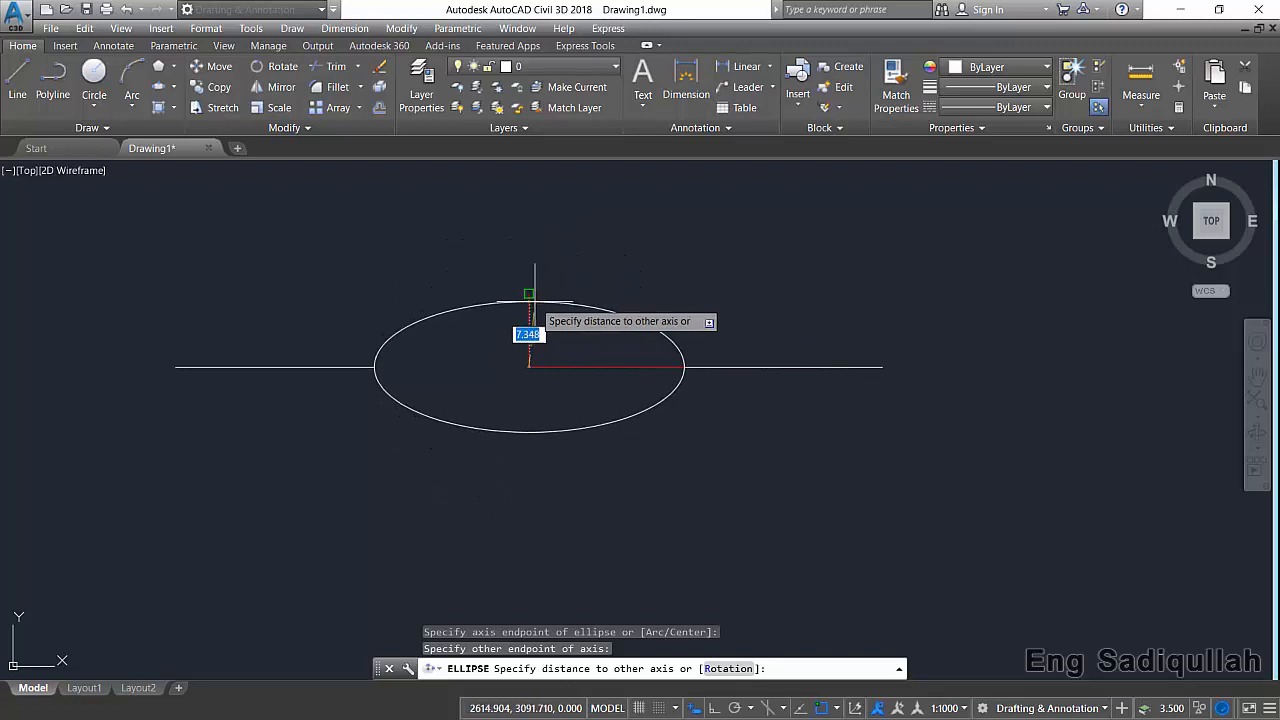
pyautogui.click(531, 280)
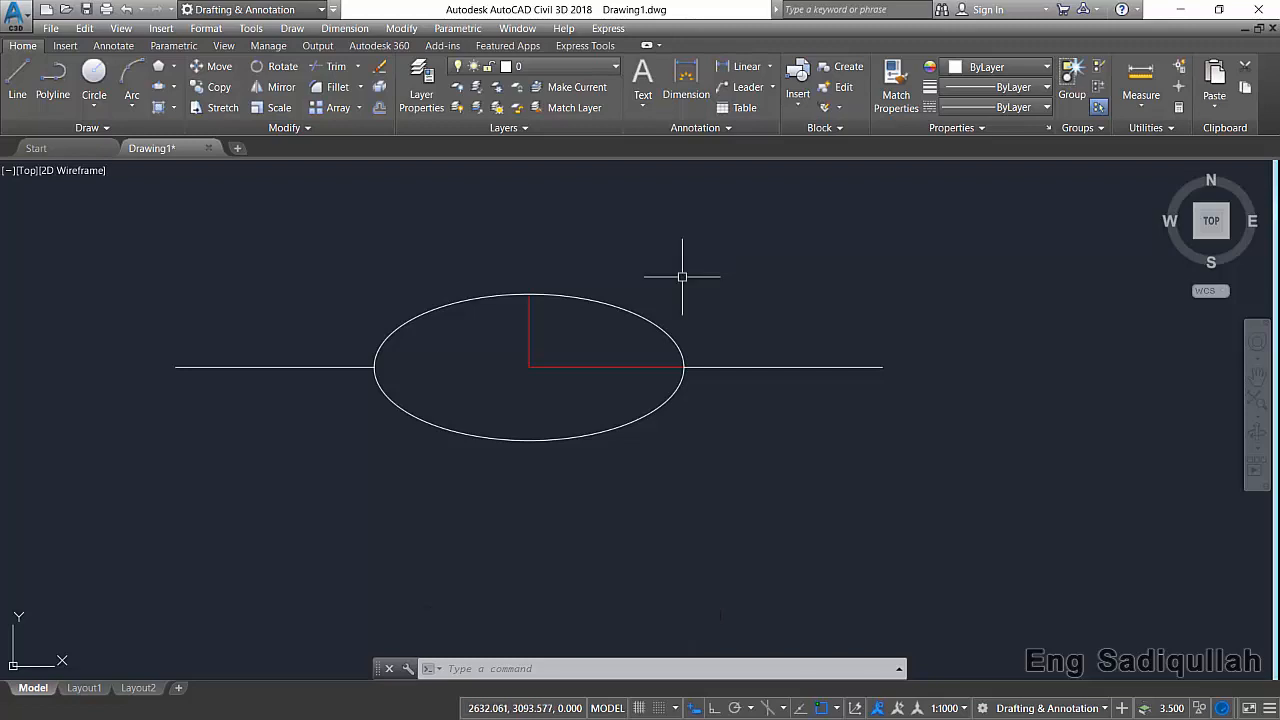
# Erase the ellipse drawn with the Axis, End option.
pyautogui.click(654, 273)
pyautogui.click(609, 322)
pyautogui.press('Return')
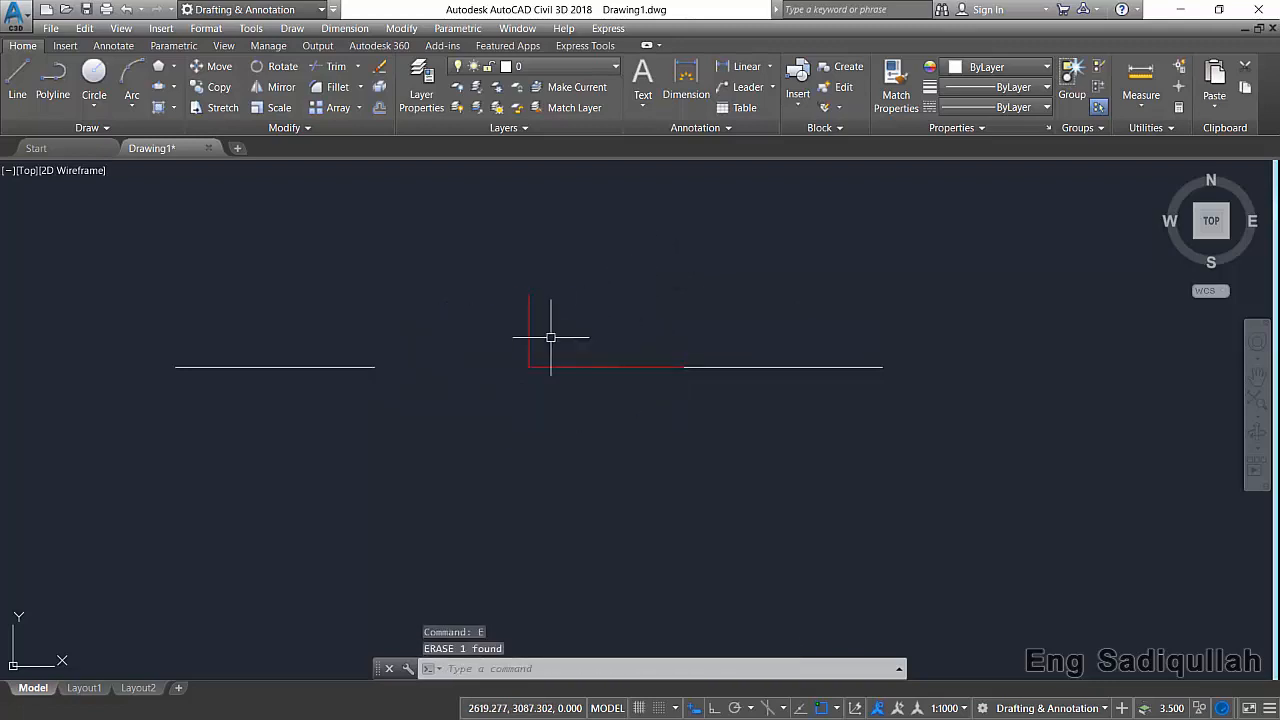
# Draw an ellipse with Axis, End between the white lines' facing endpoints, setting the distance to the other axis to 30.
pyautogui.click(158, 87)
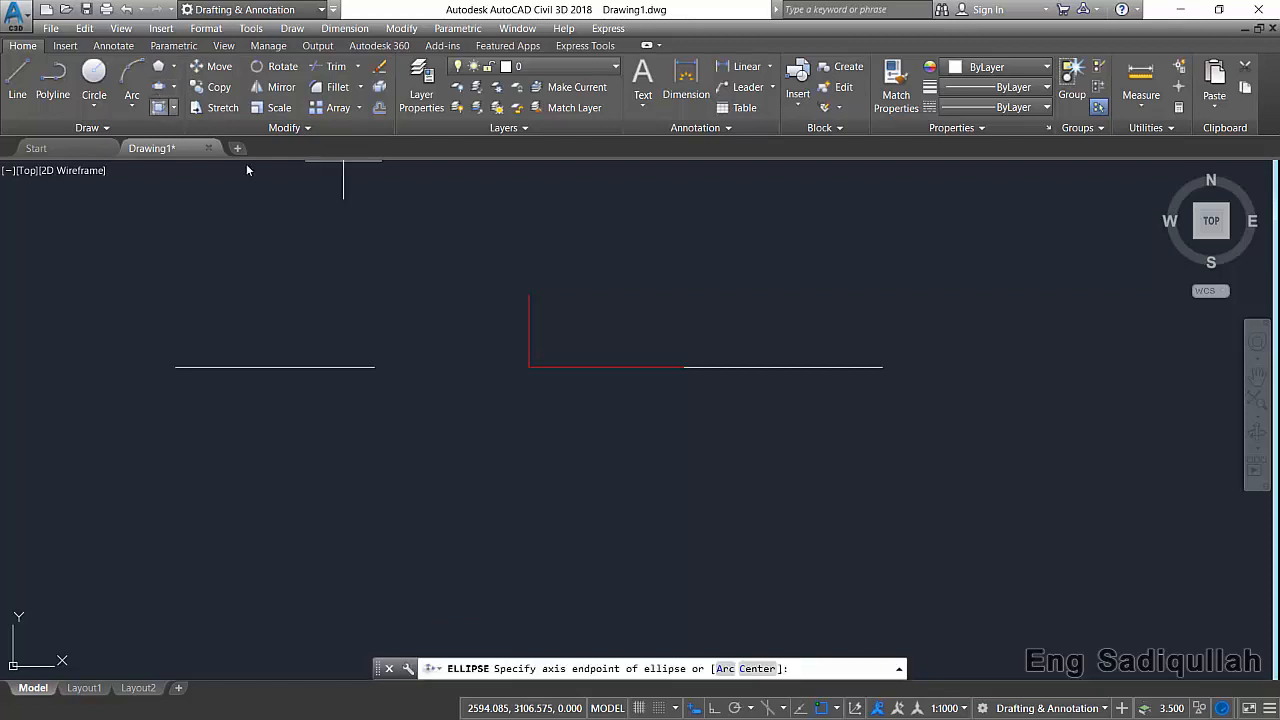
pyautogui.click(375, 367)
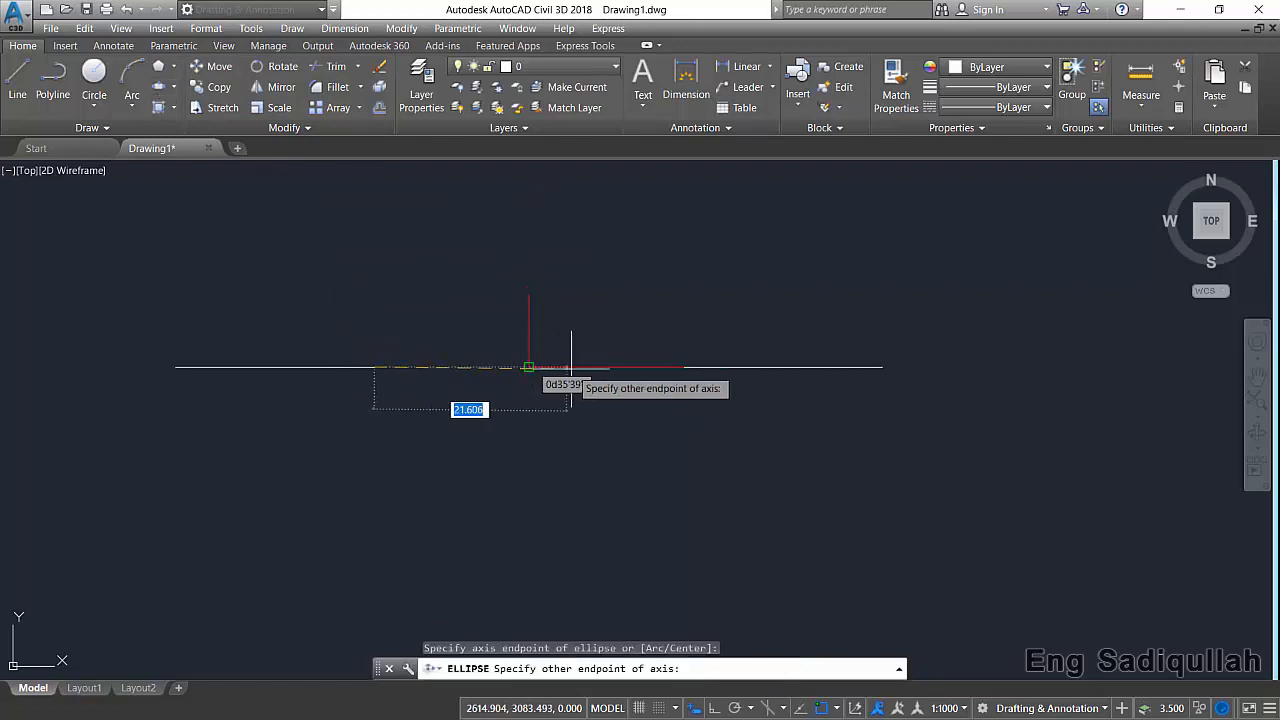
pyautogui.click(681, 367)
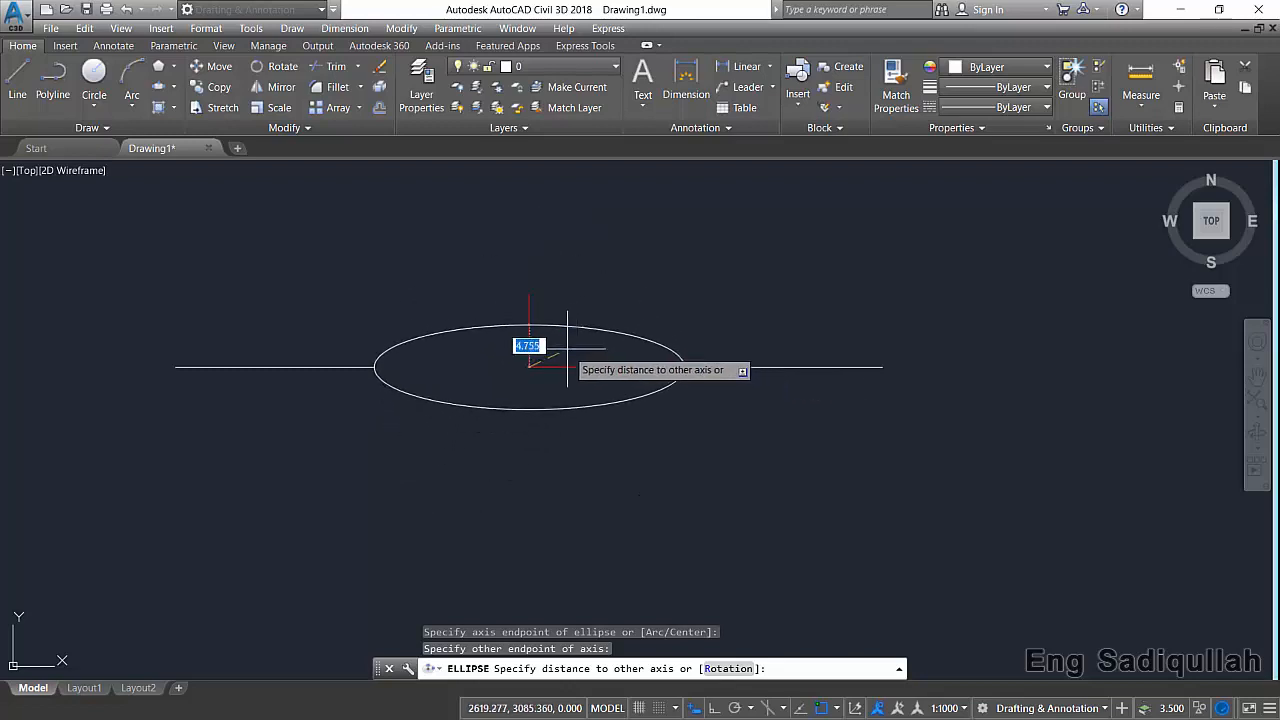
pyautogui.scroll(-2, 537, 229)
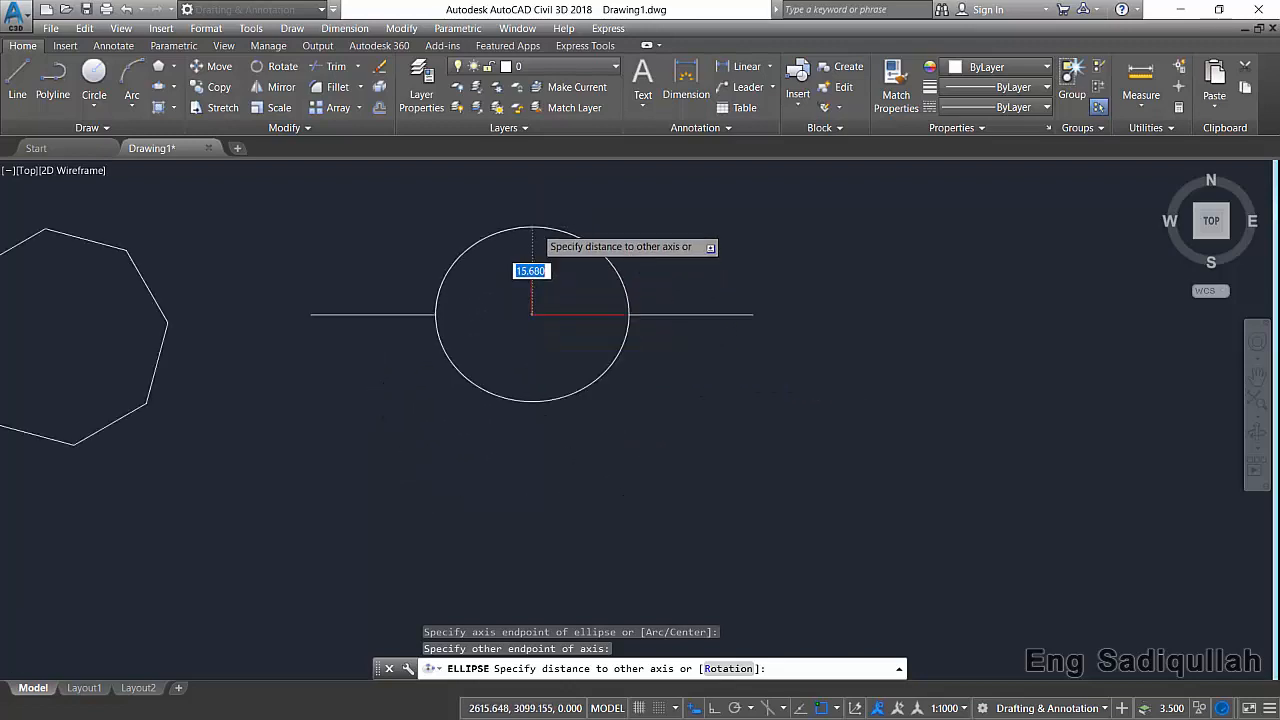
pyautogui.moveTo(532, 227); pyautogui.dragTo(536, 284, button='middle')
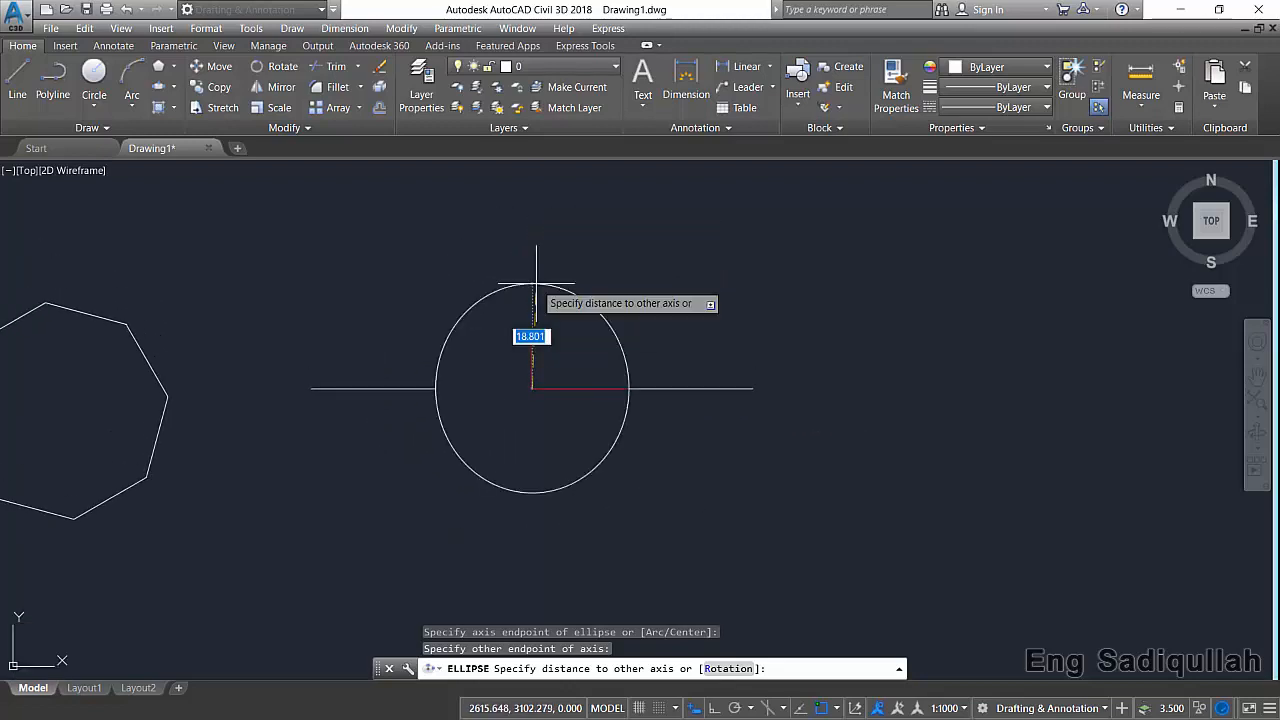
pyautogui.moveTo(527, 220); pyautogui.dragTo(527, 246, button='middle')
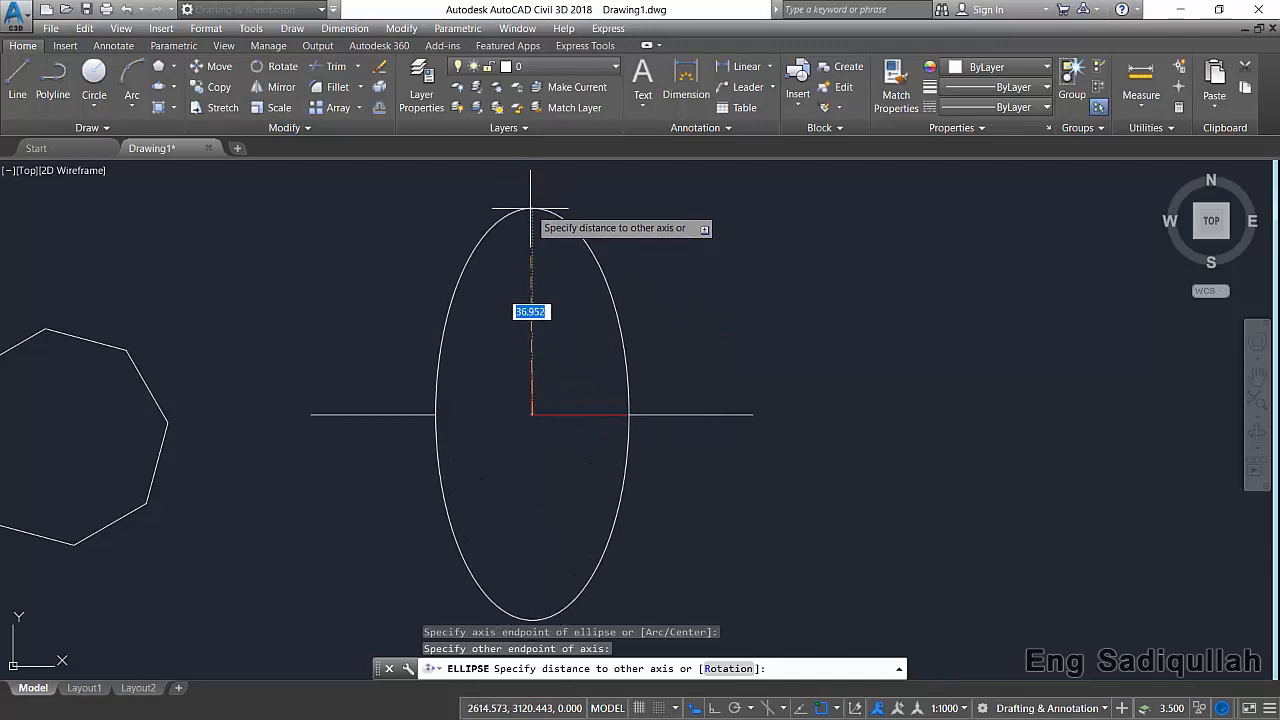
pyautogui.press('Return')
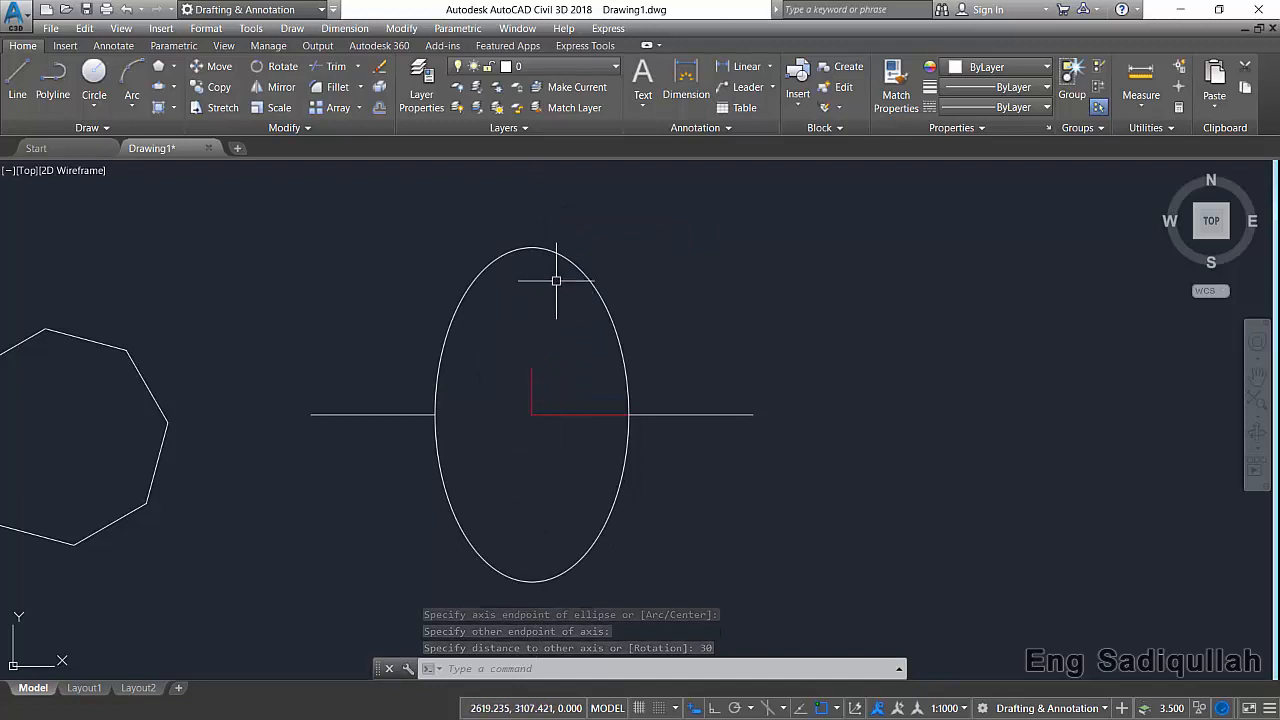
# Erase the tall ellipse, keeping the white lines and red axis lines.
pyautogui.click(603, 300)
pyautogui.write('e')
pyautogui.press('Return')
# Draw the upper half-ellipse with Elliptical Arc between the white lines' facing endpoints, its height set by the red vertical line's upper end.
pyautogui.scroll(4, 563, 357)
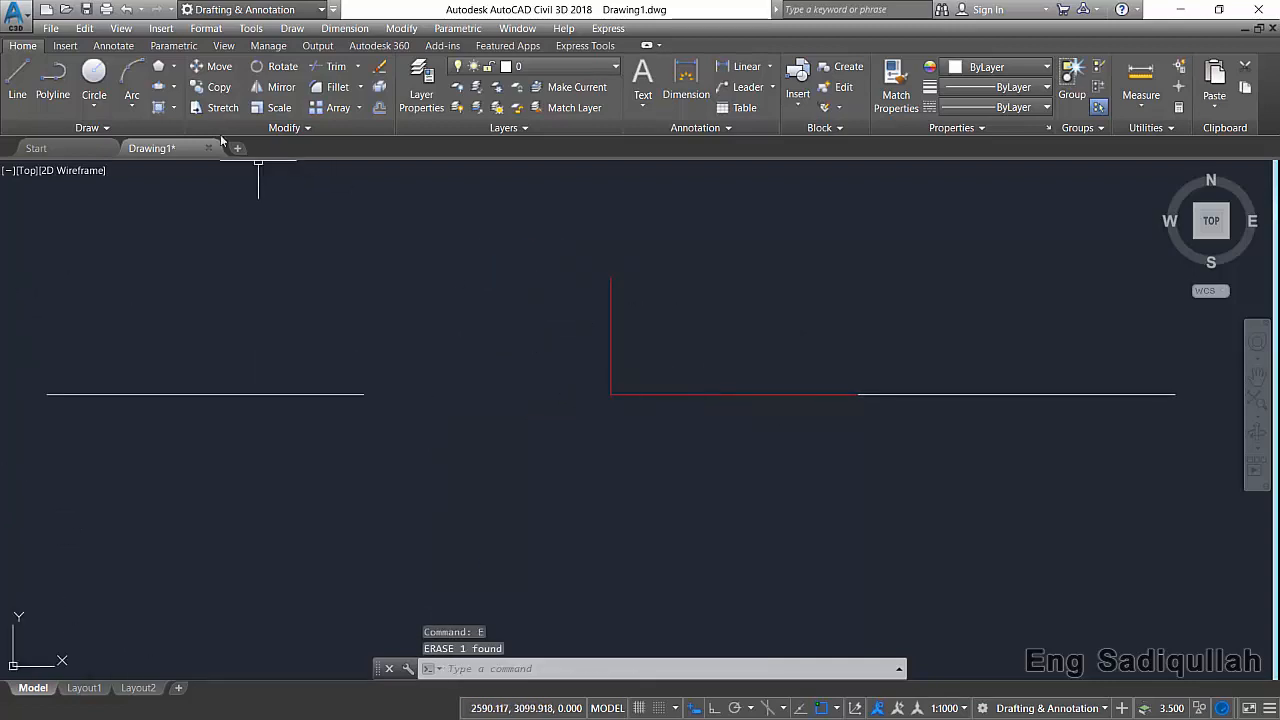
pyautogui.click(174, 87)
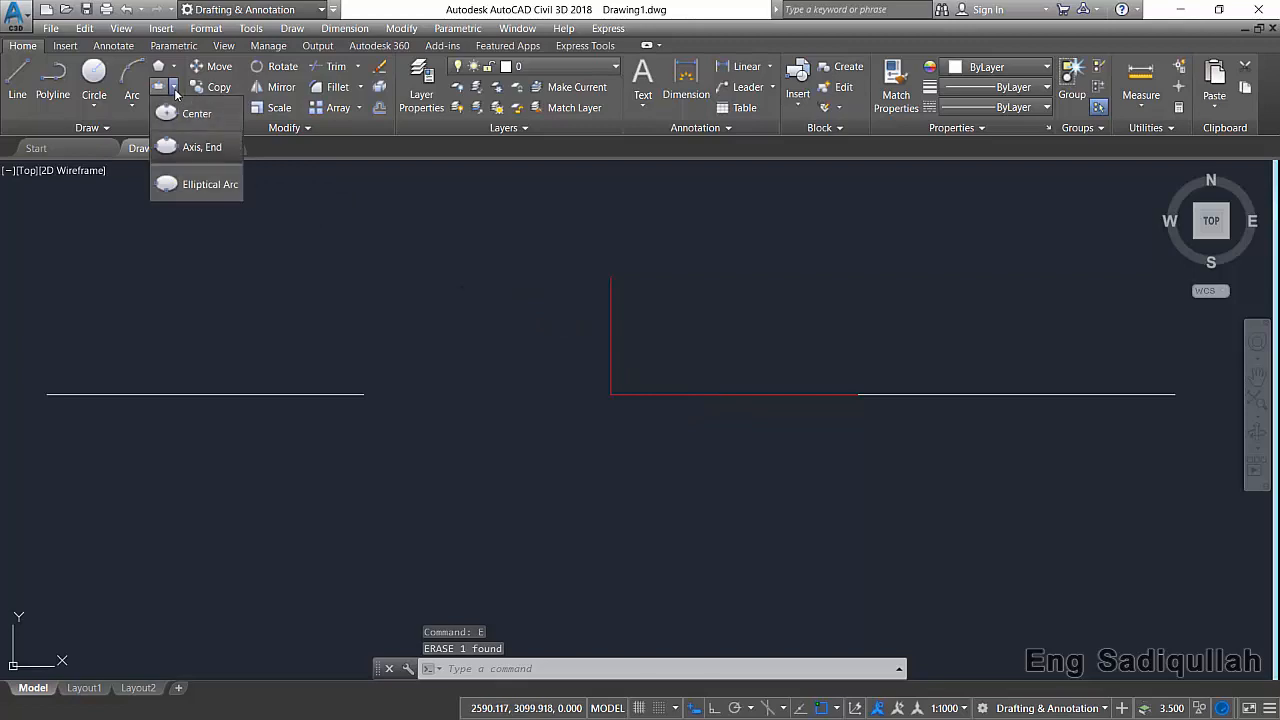
pyautogui.click(203, 188)
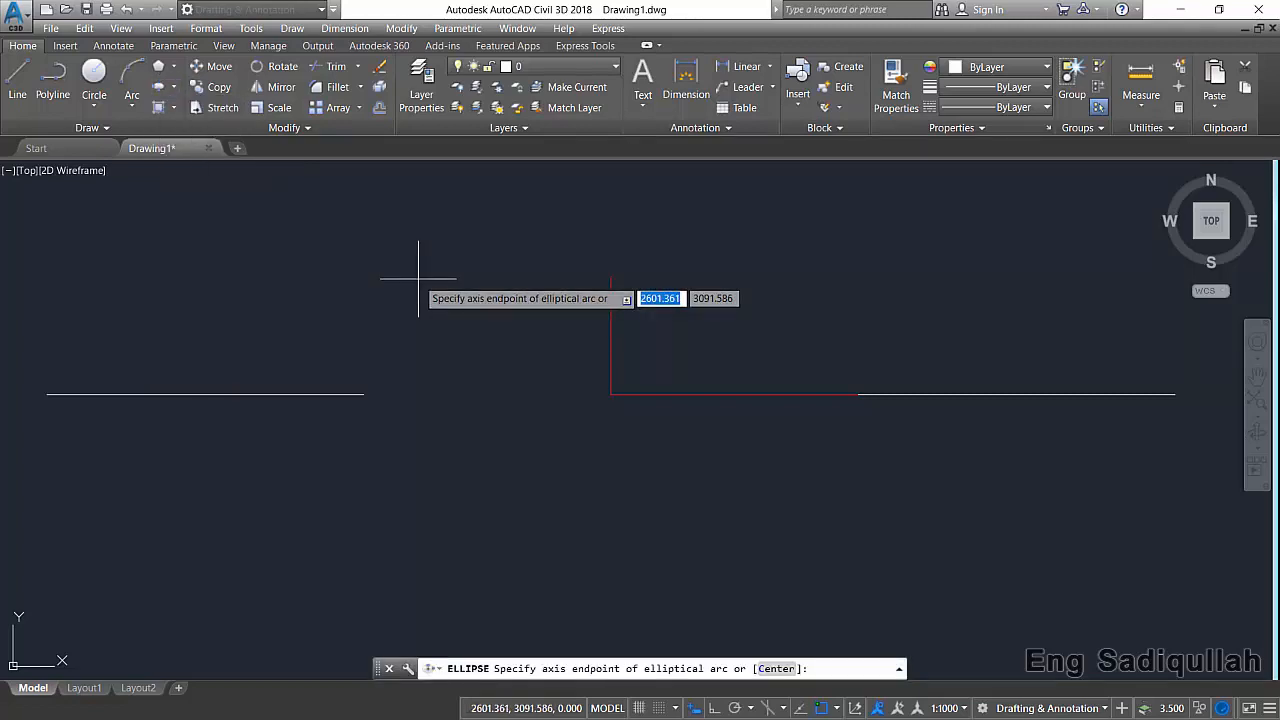
pyautogui.click(365, 394)
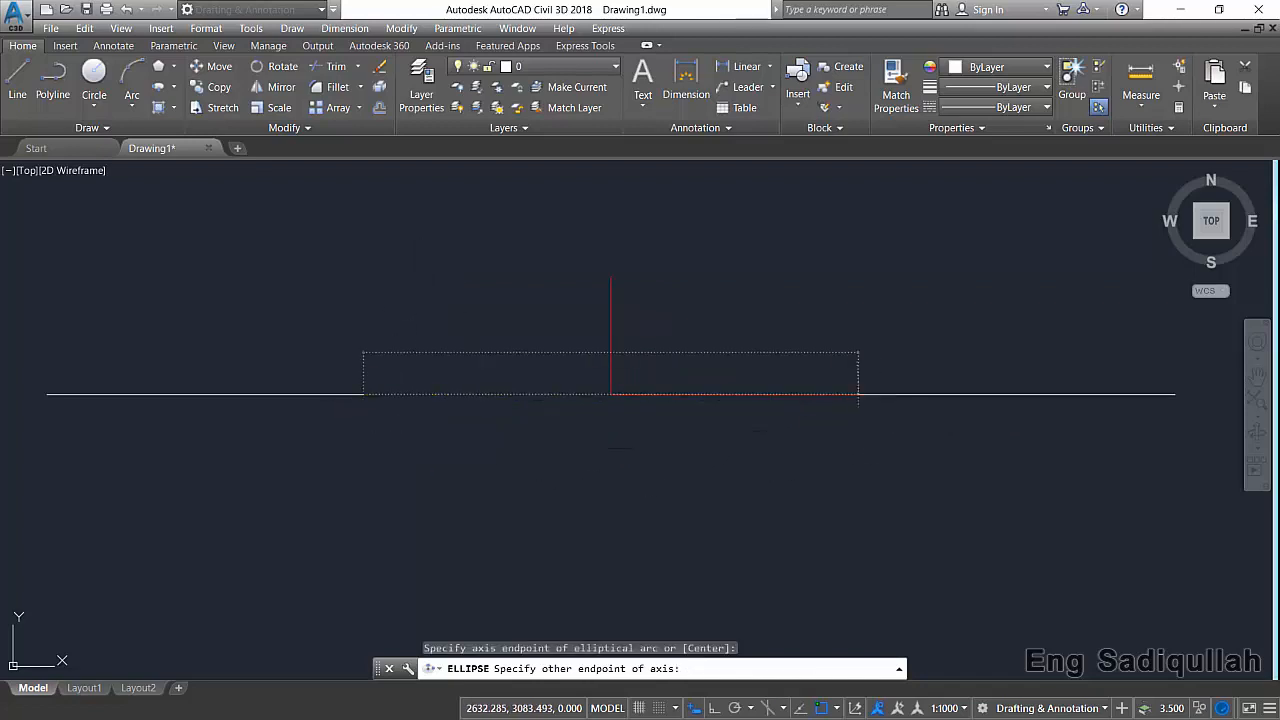
pyautogui.click(856, 394)
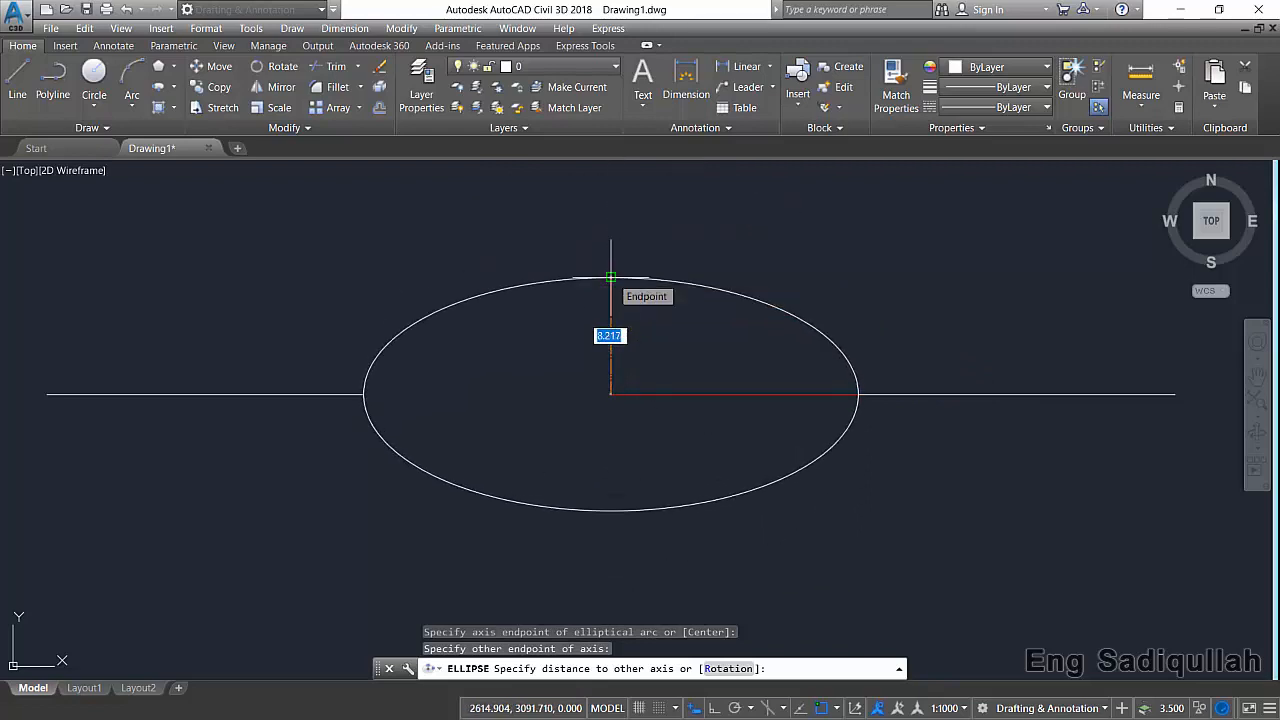
pyautogui.click(611, 277)
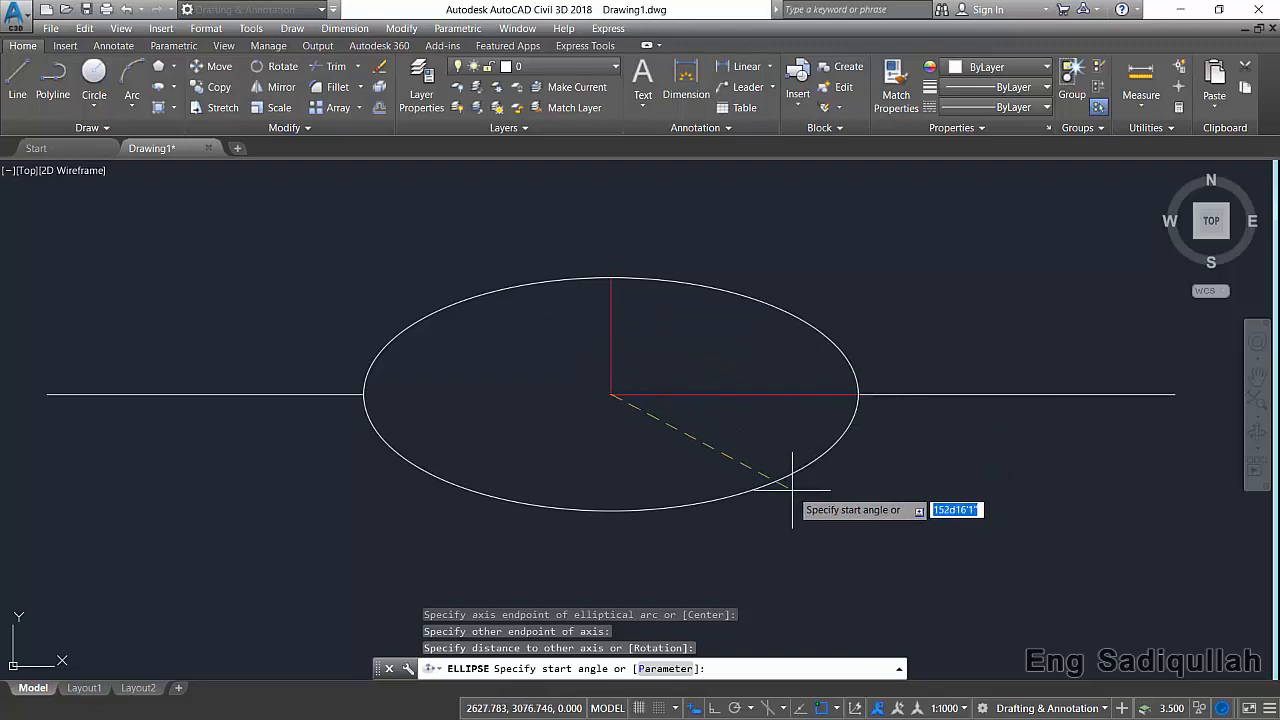
pyautogui.click(858, 393)
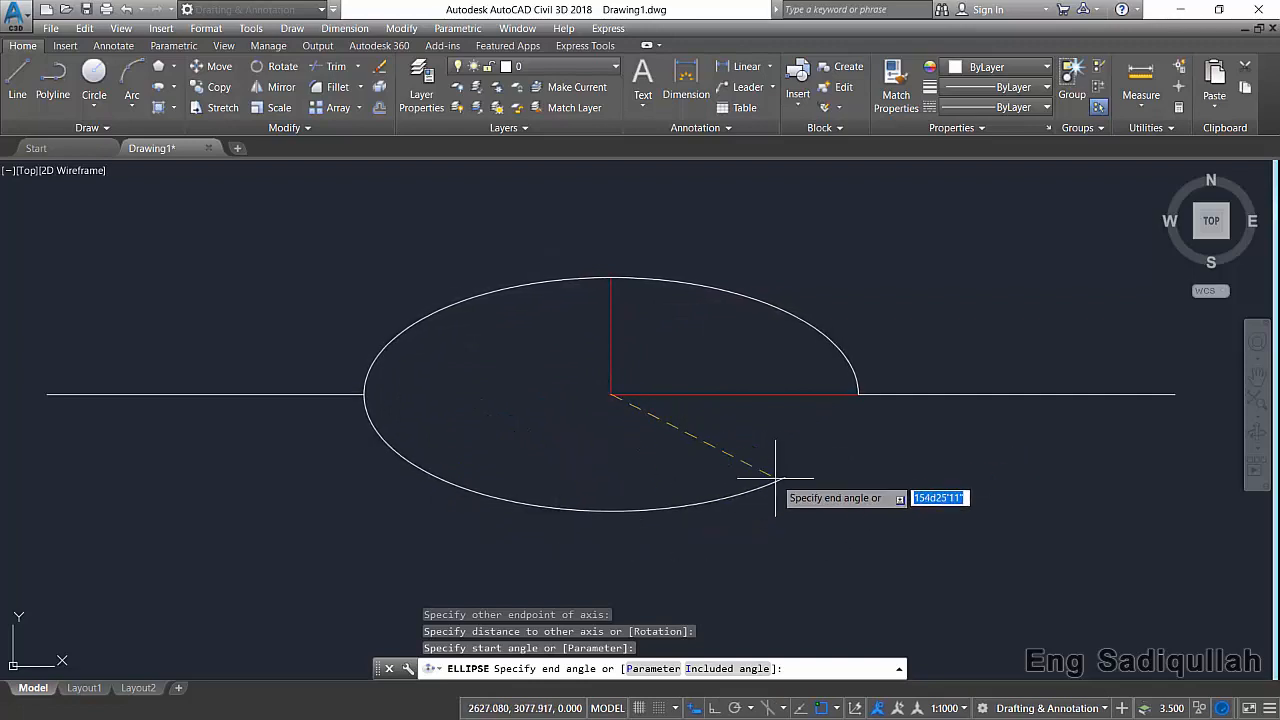
pyautogui.click(363, 394)
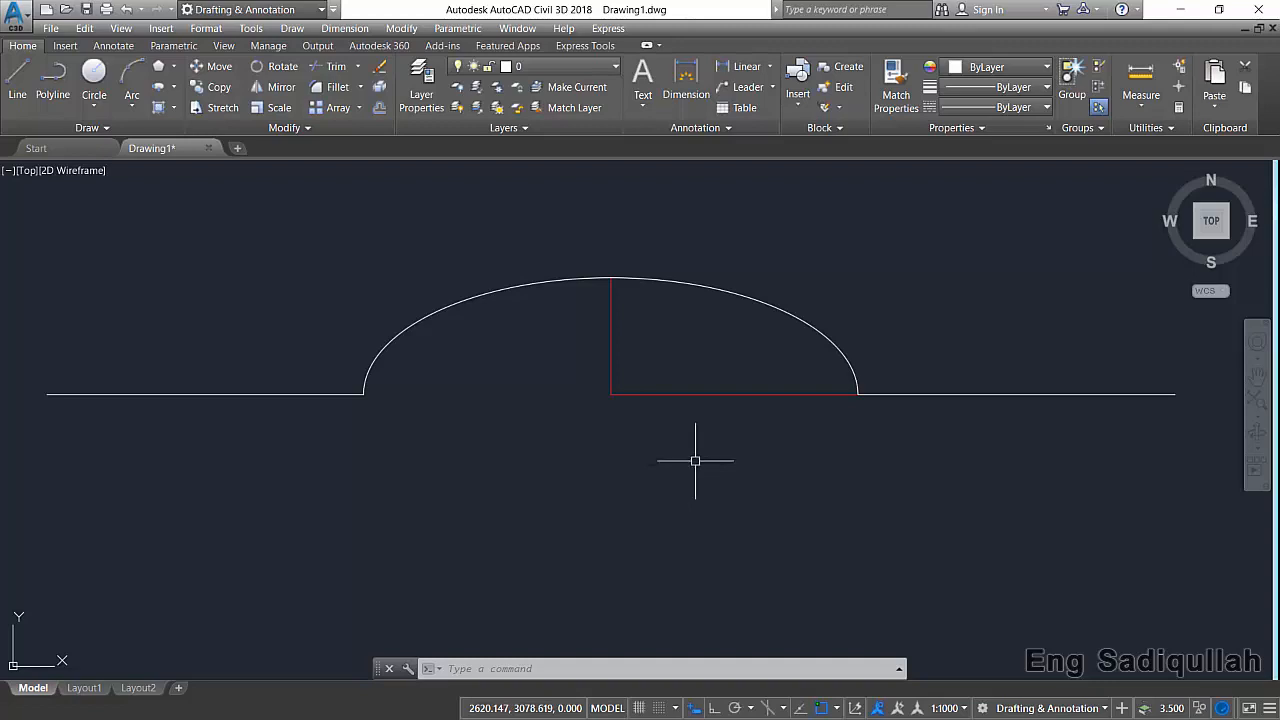
# Draw the matching lower half-ellipse using Axis, End with the Arc option, starting at the left white line's inner endpoint and ending at the right one's.
pyautogui.click(174, 108)
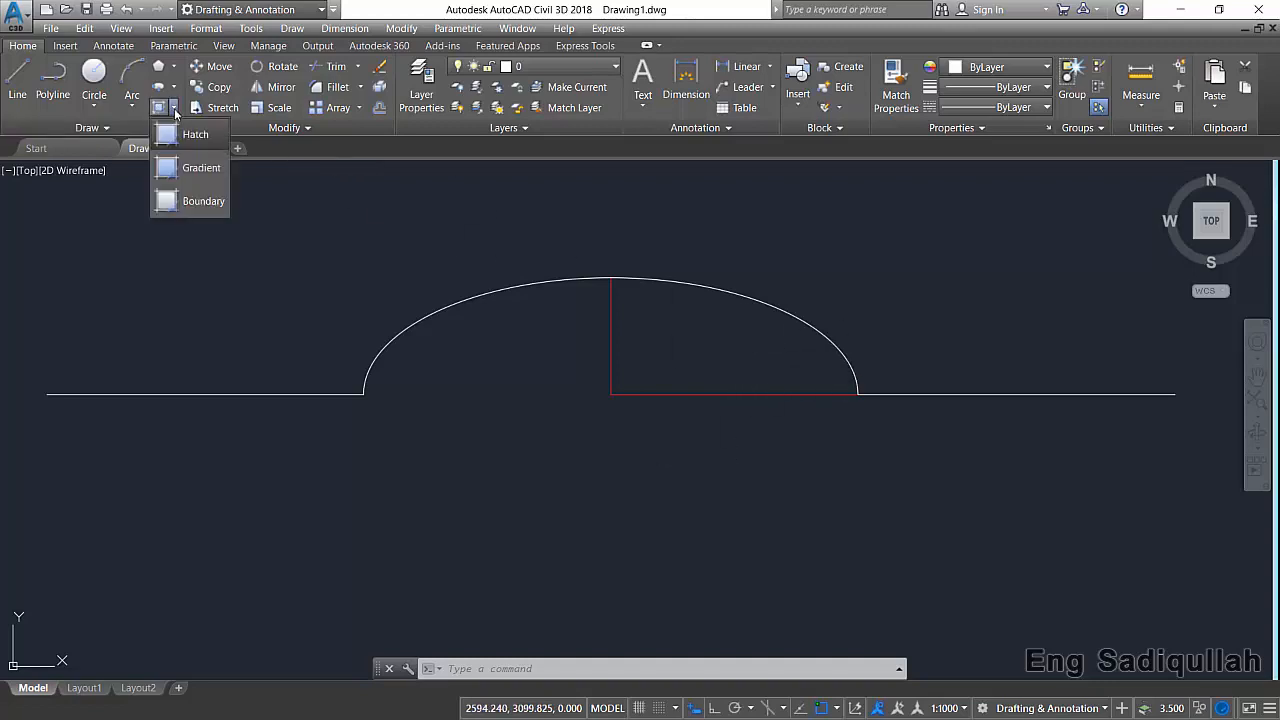
pyautogui.click(175, 88)
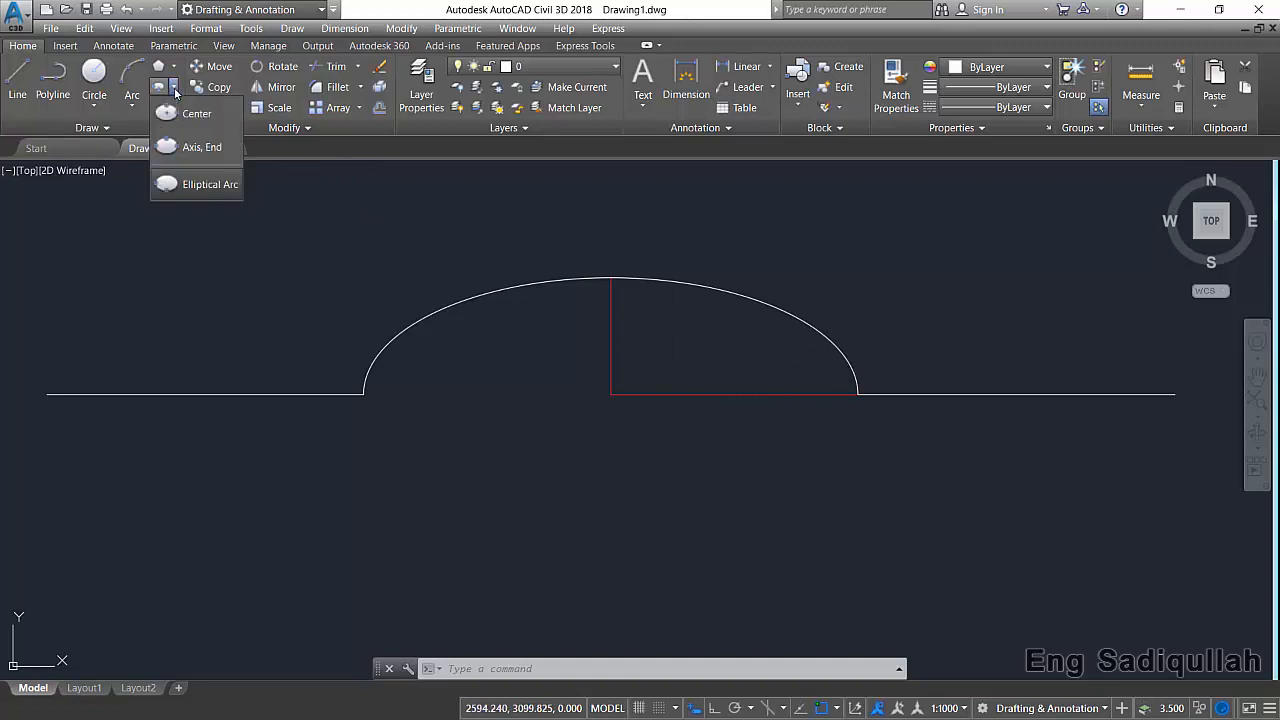
pyautogui.click(199, 148)
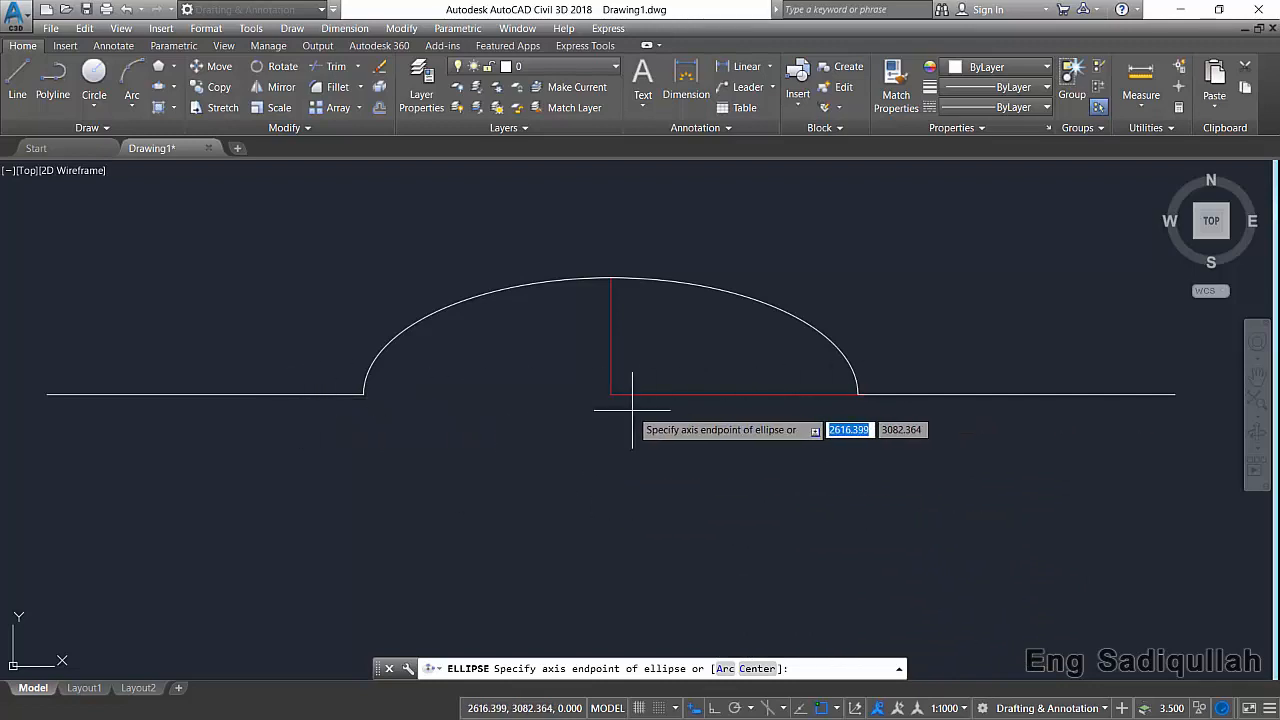
pyautogui.click(725, 667)
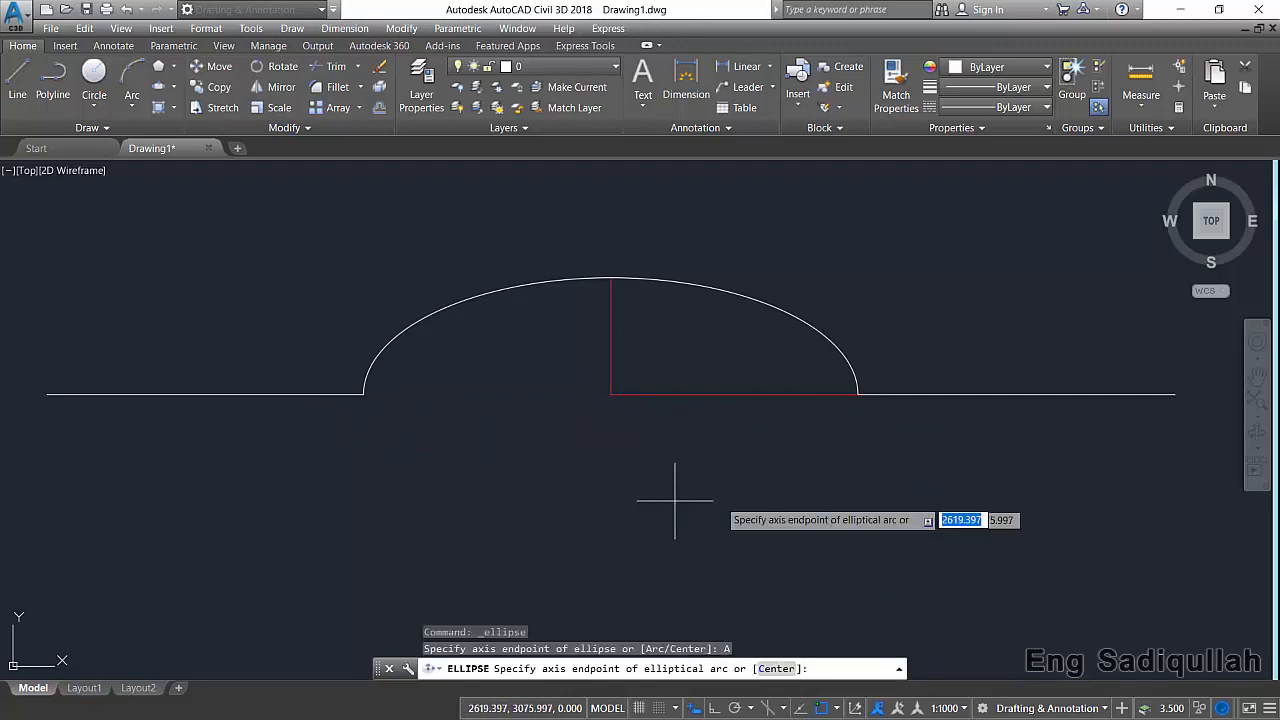
pyautogui.click(363, 394)
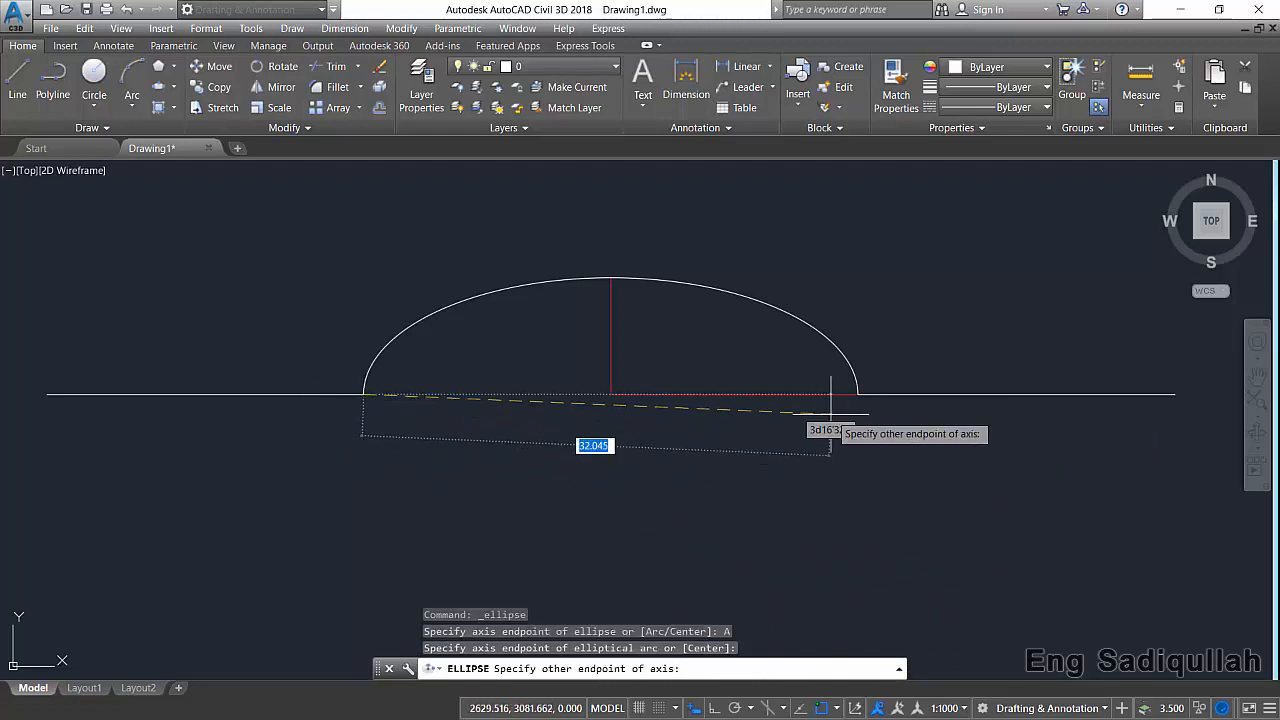
pyautogui.click(858, 394)
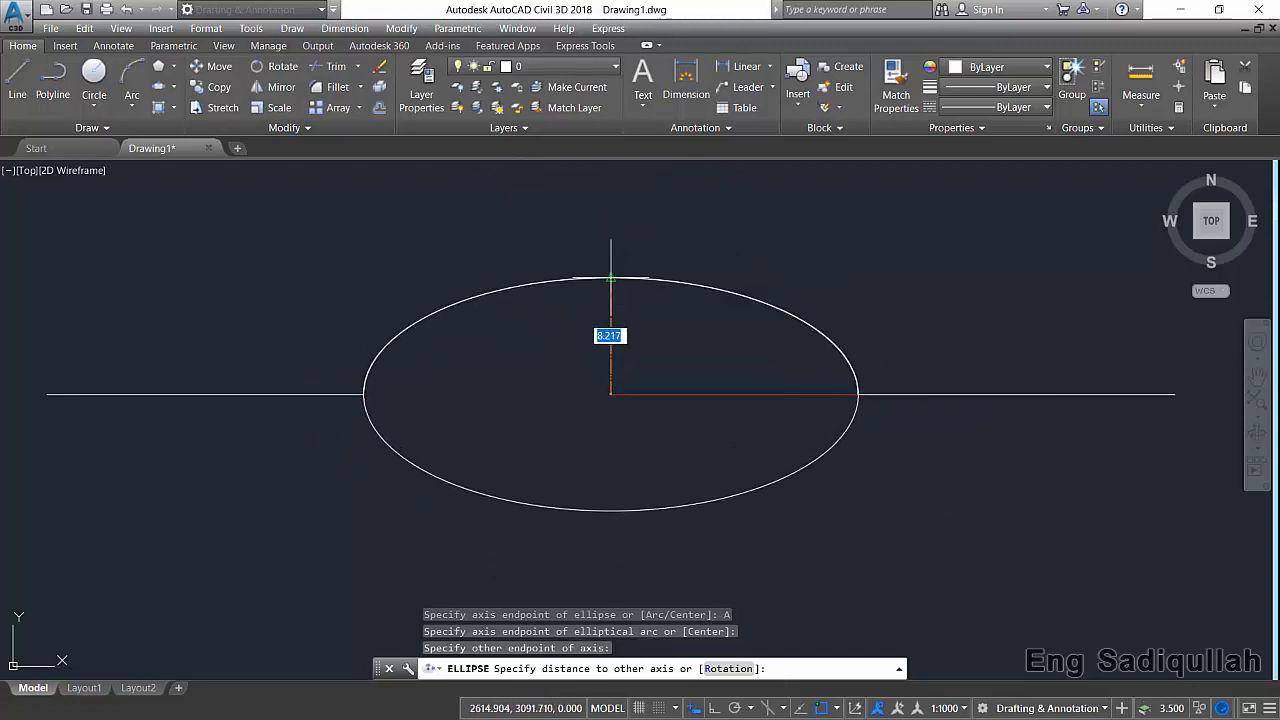
pyautogui.click(610, 279)
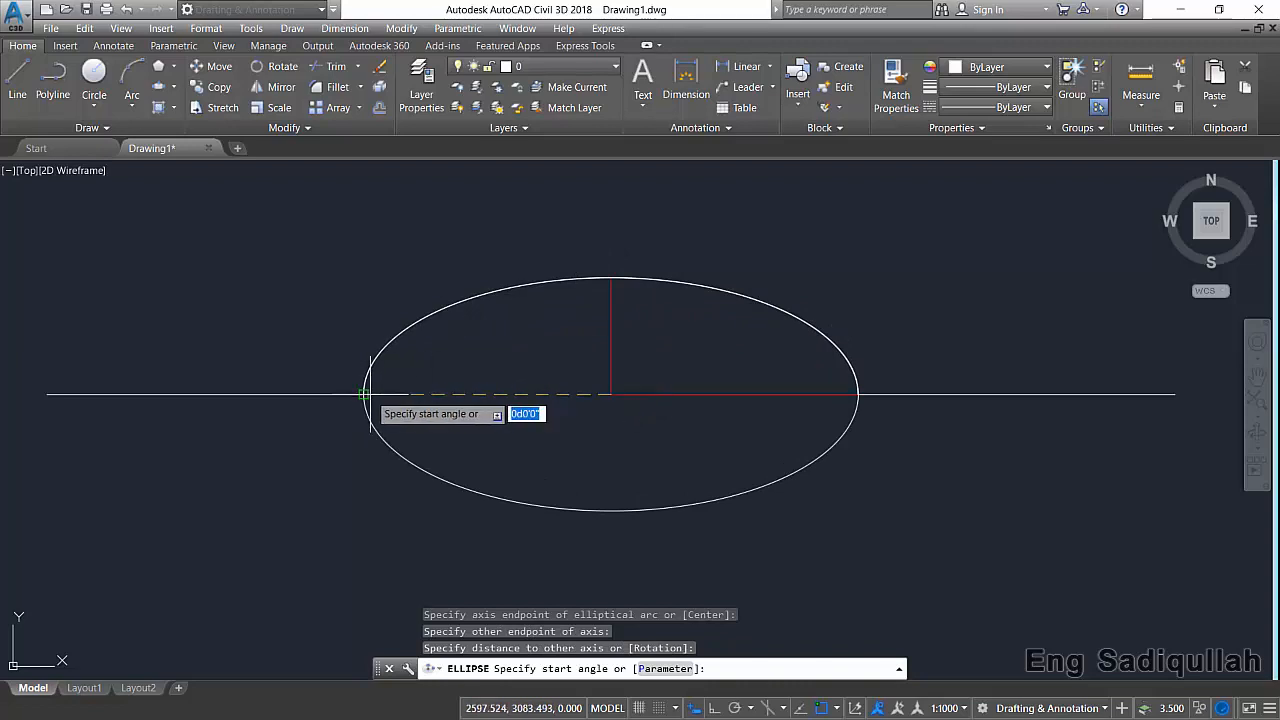
pyautogui.click(363, 394)
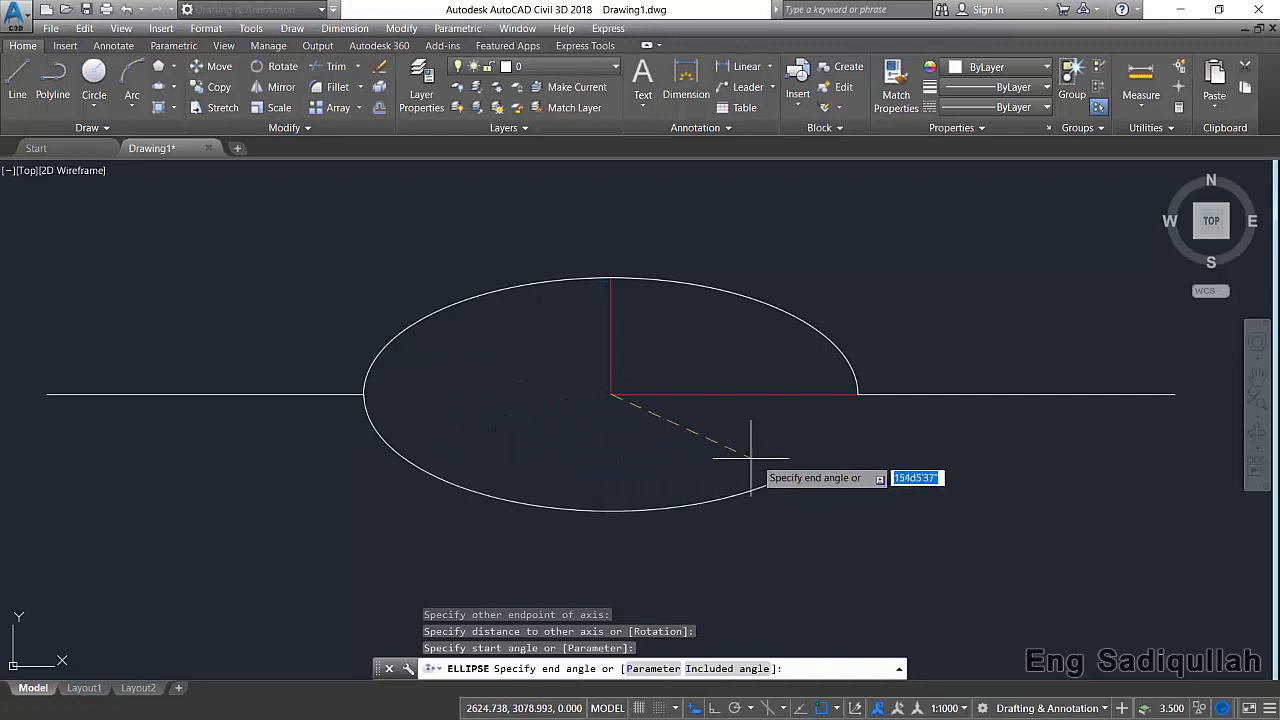
pyautogui.click(858, 394)
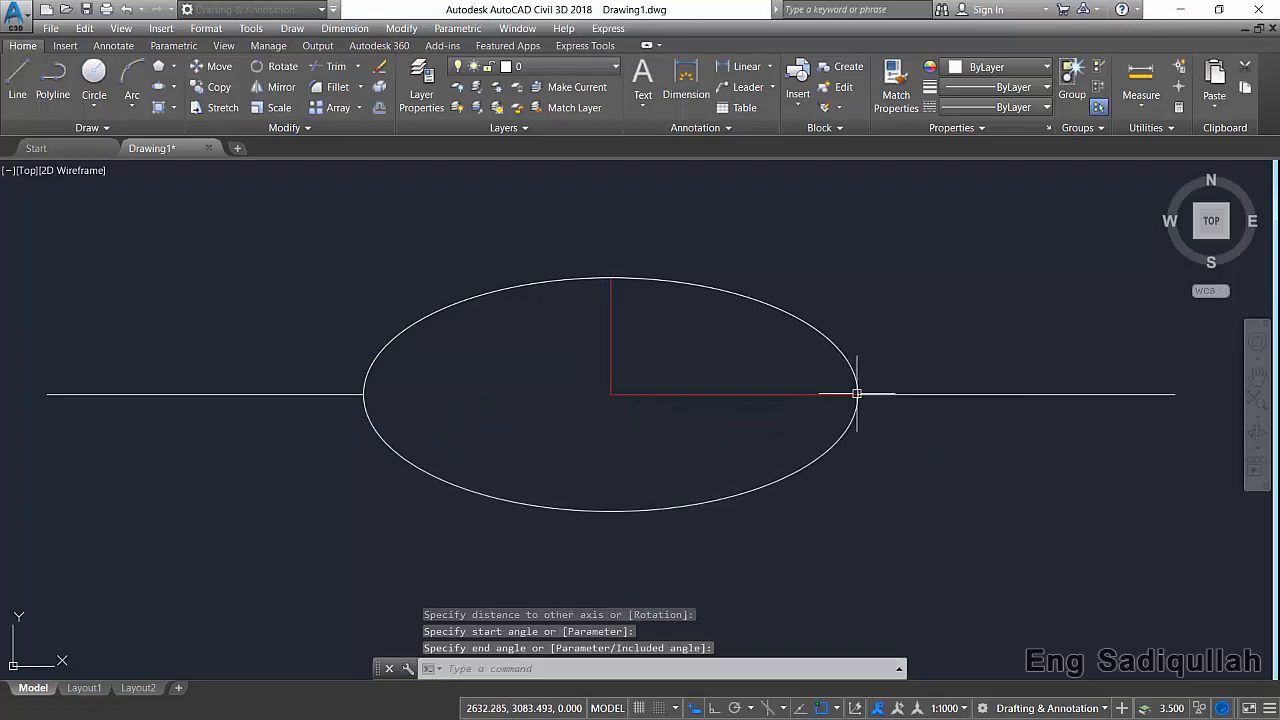
# Change the lower elliptical arc's color to purple 147,39,143 and deselect it.
pyautogui.click(863, 509)
pyautogui.click(752, 460)
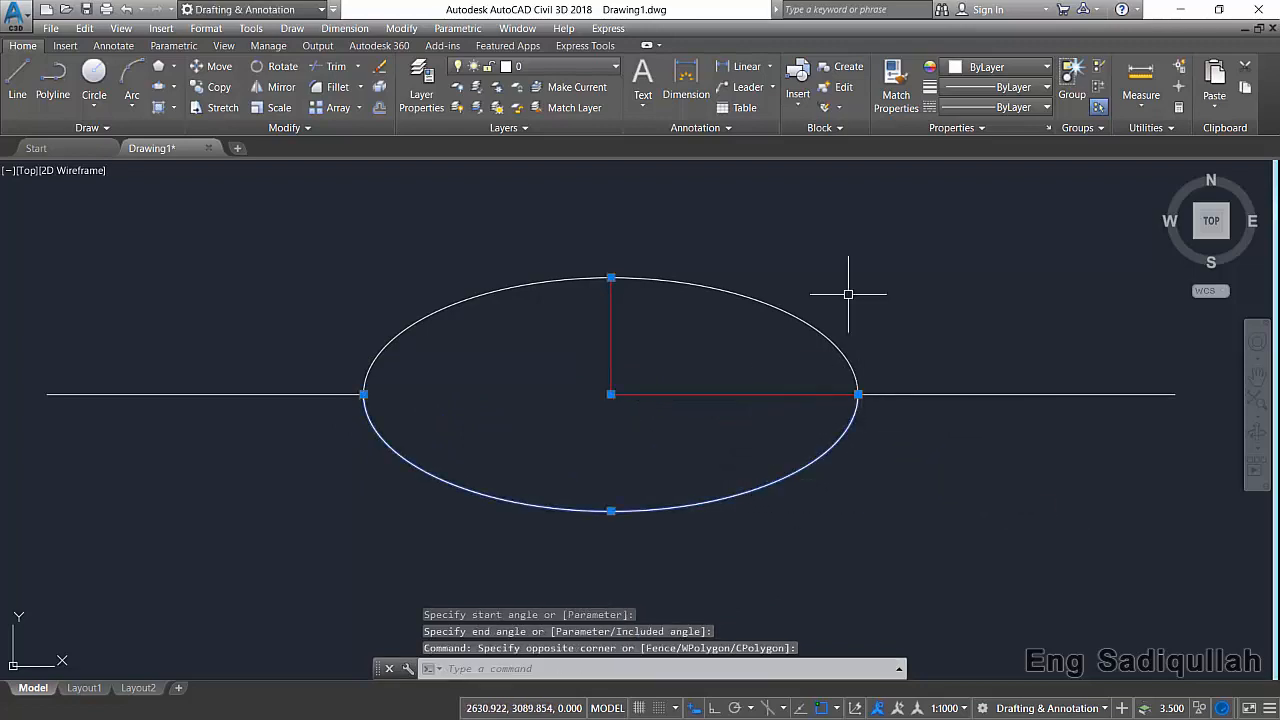
pyautogui.click(1018, 69)
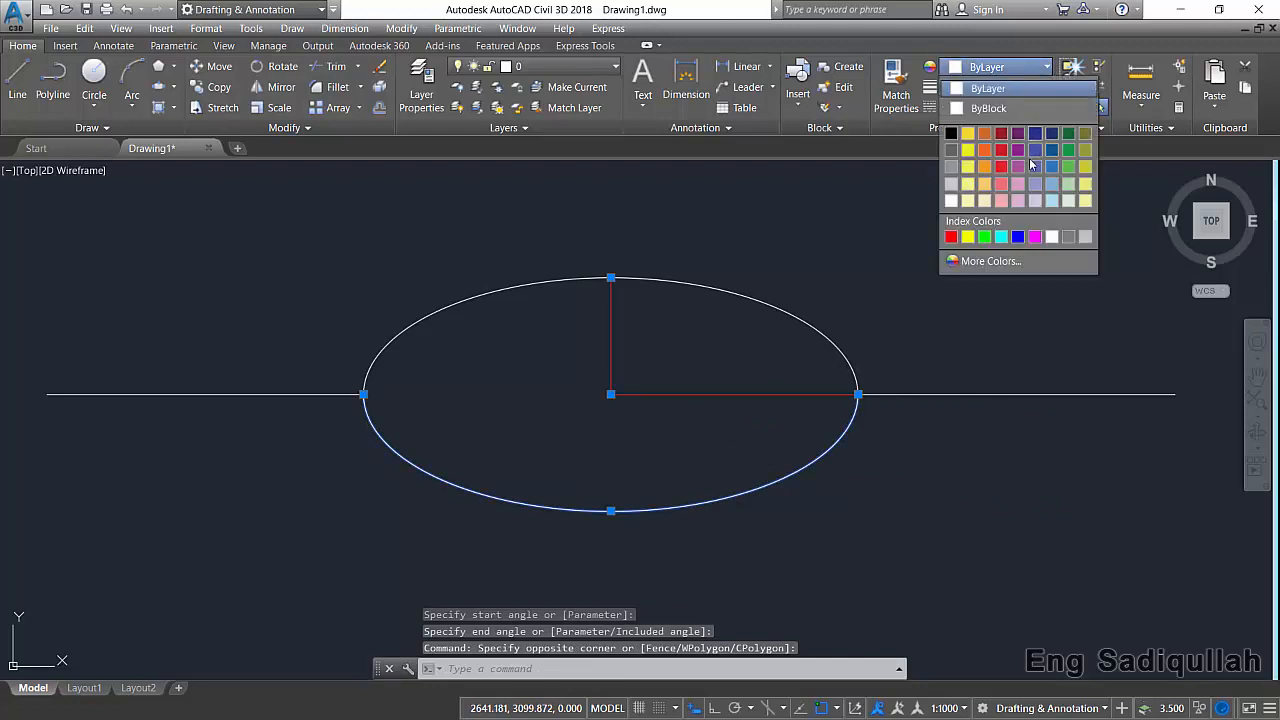
pyautogui.click(1018, 152)
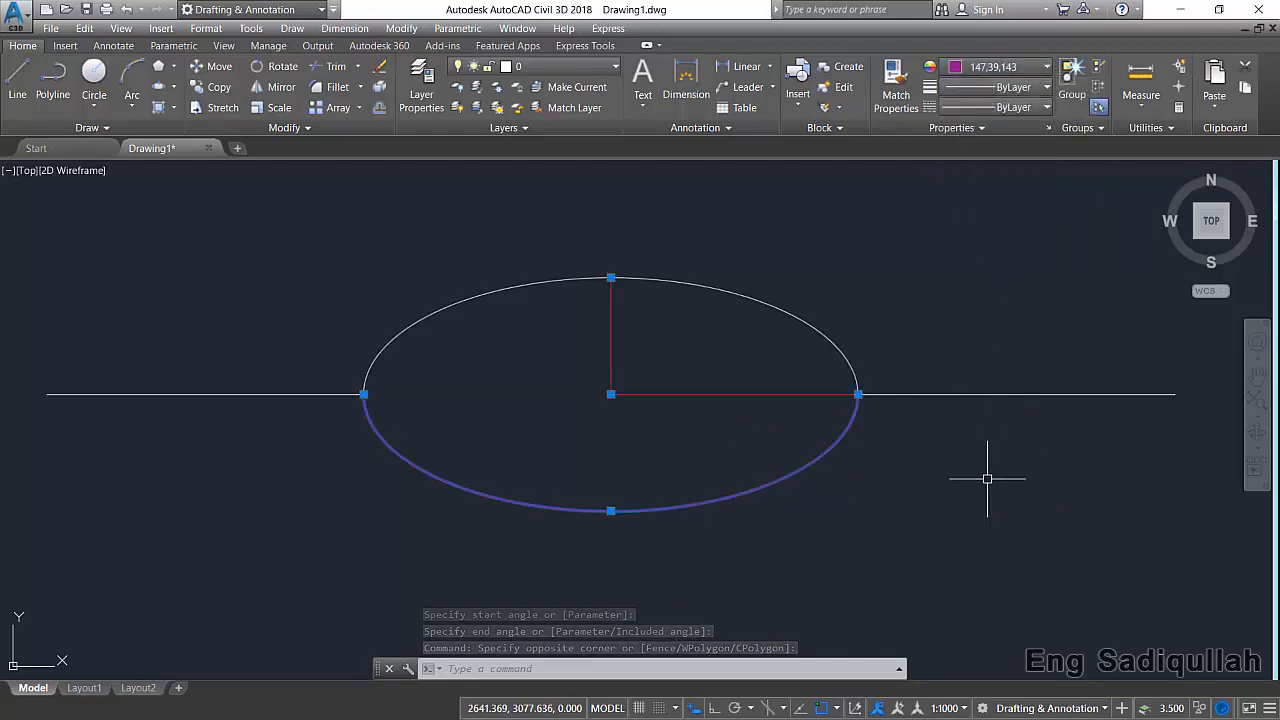
pyautogui.press('Escape')
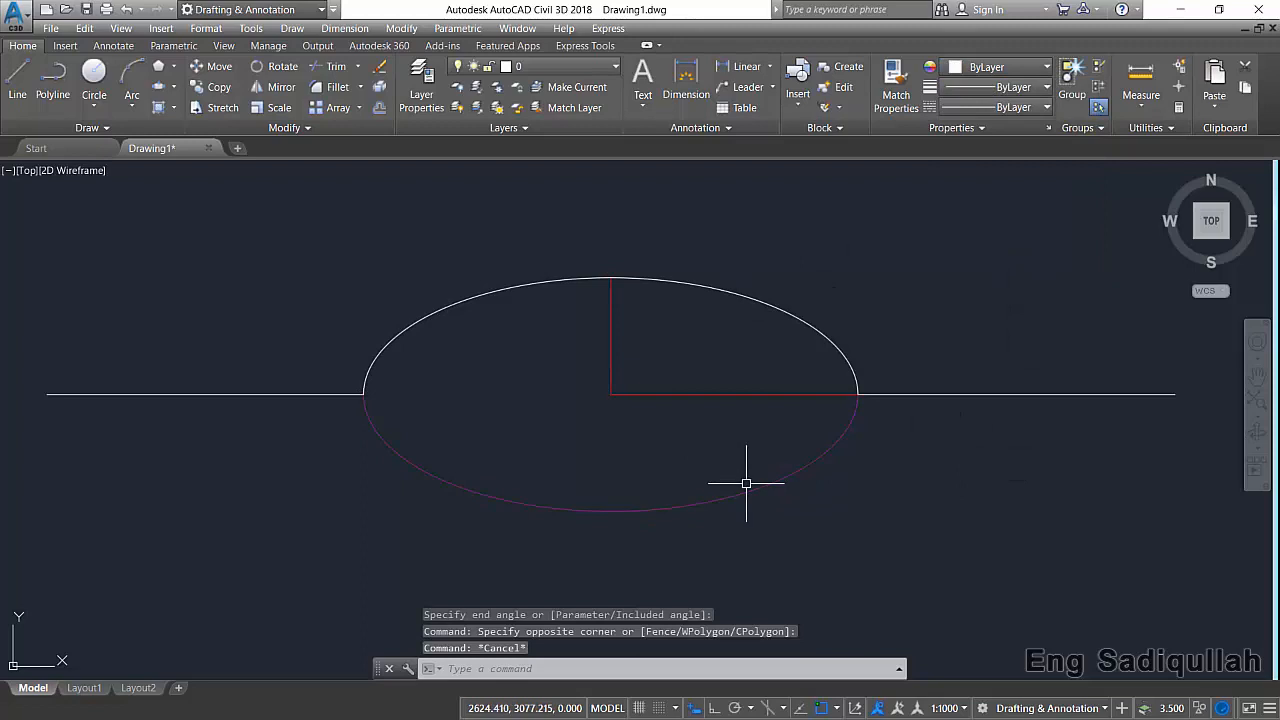
pyautogui.moveTo(751, 488)
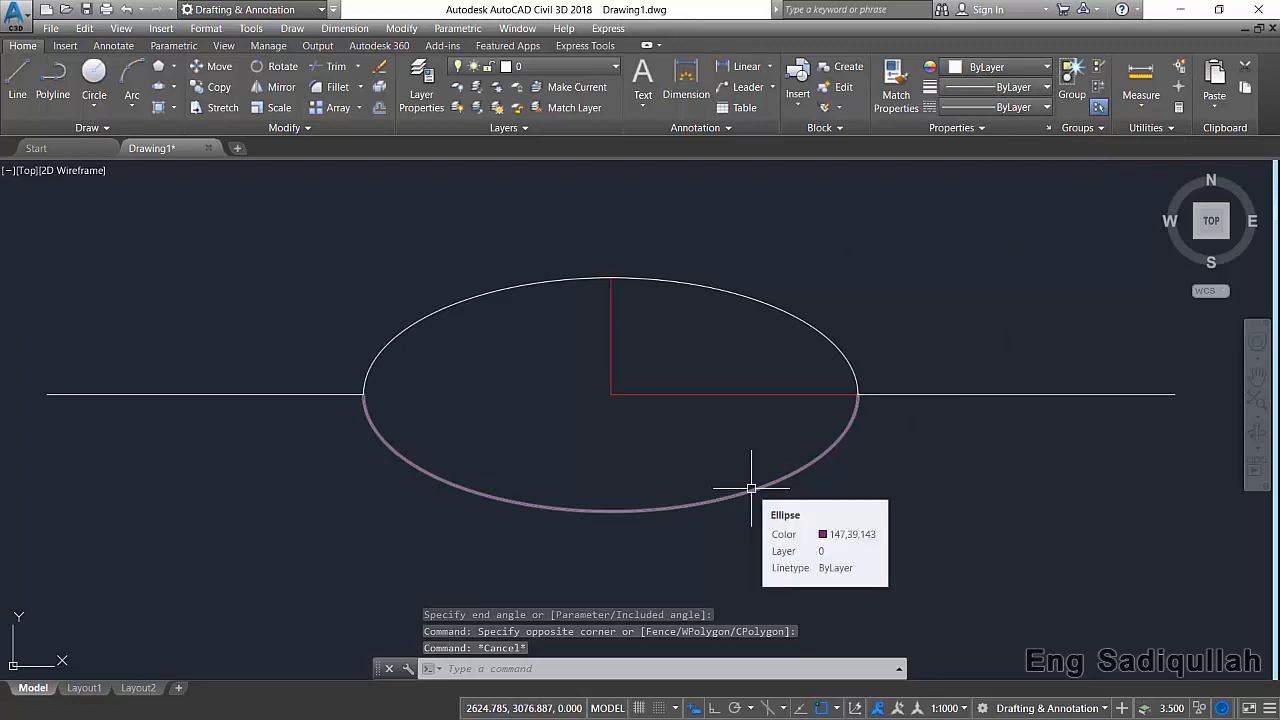